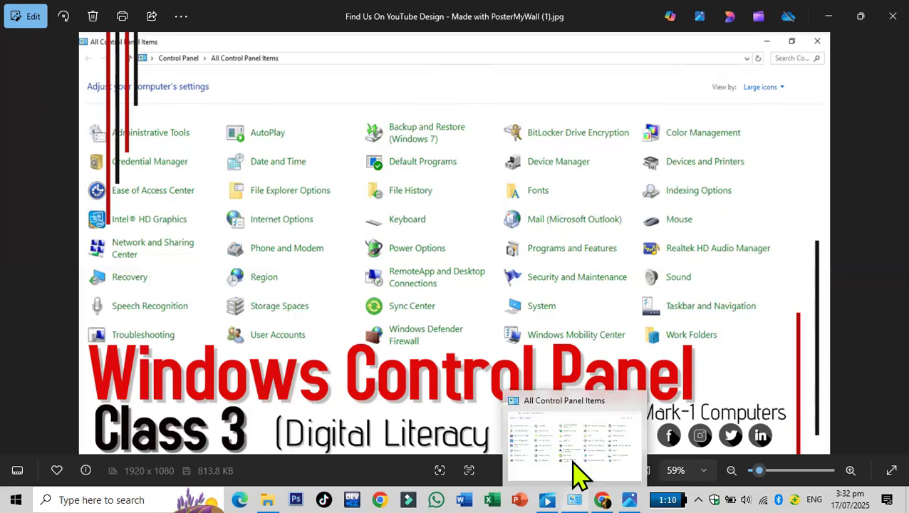
- Switch to the Control Panel window, view the File History page, and return to all Control Panel items
click(574, 466)
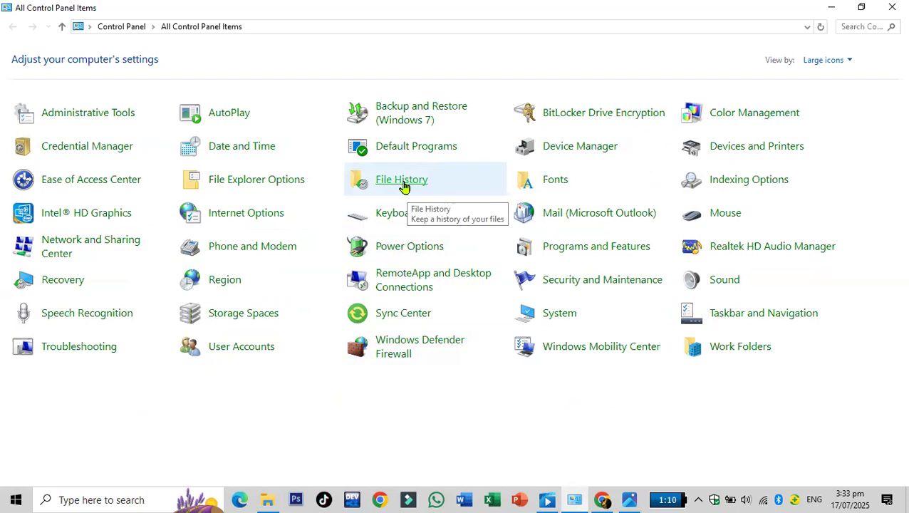
click(402, 184)
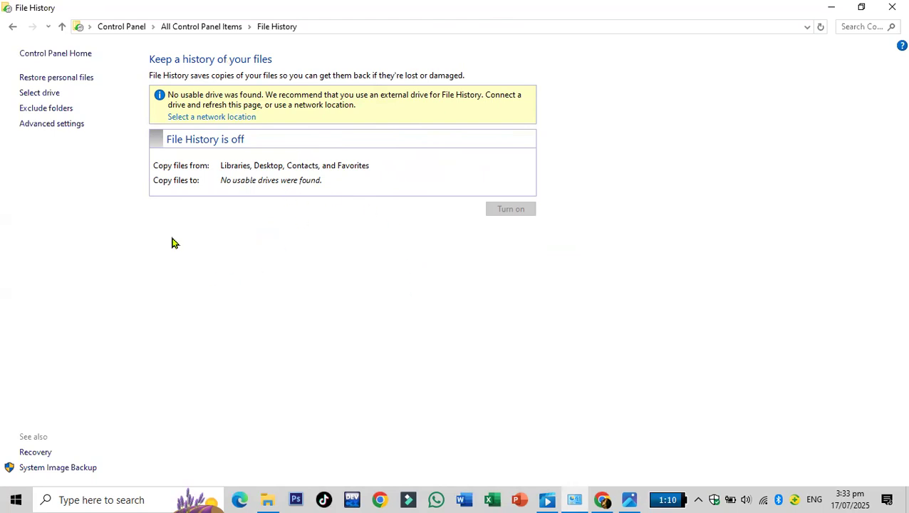
click(199, 27)
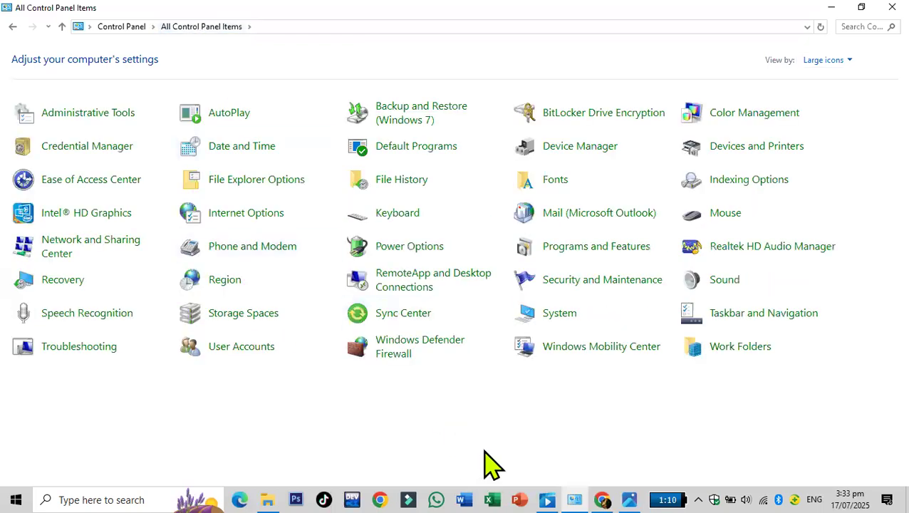
- Open the Fonts page and look through the whole collection of installed fonts
click(554, 180)
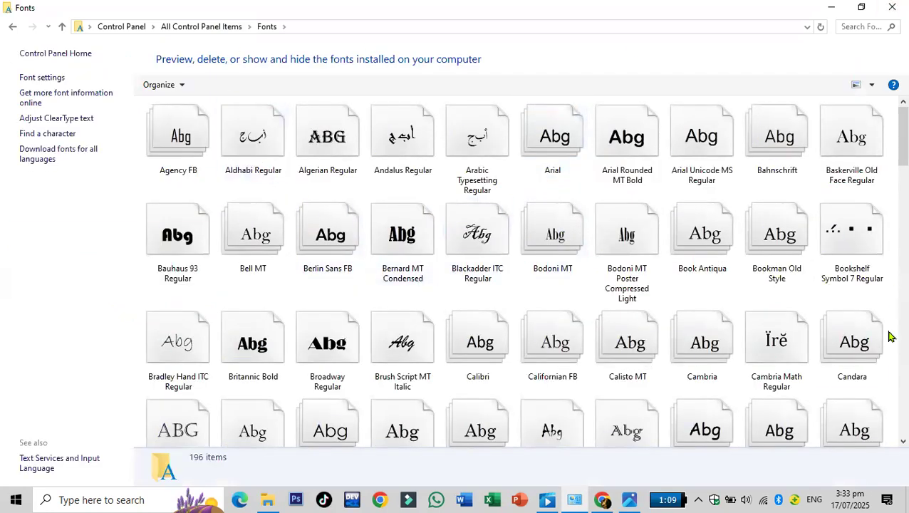
scroll(444, 267, down, 6)
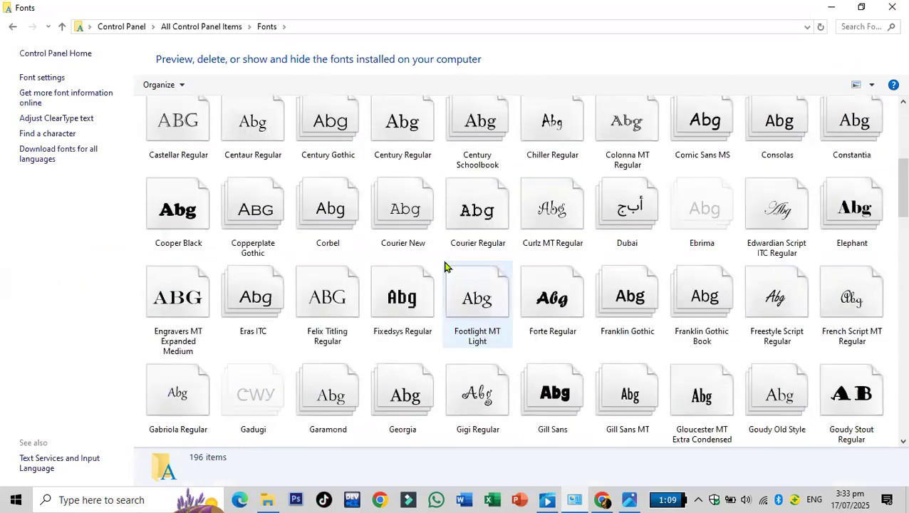
scroll(445, 267, down, 7)
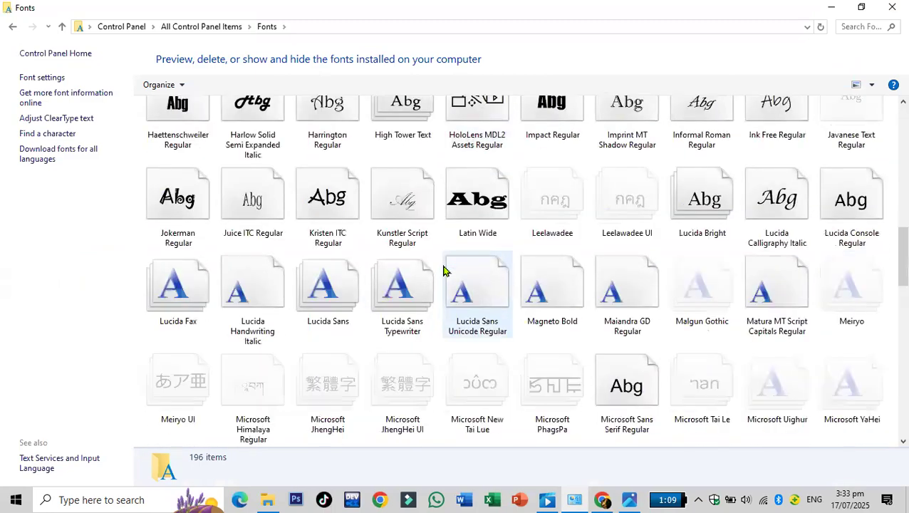
scroll(441, 271, down, 6)
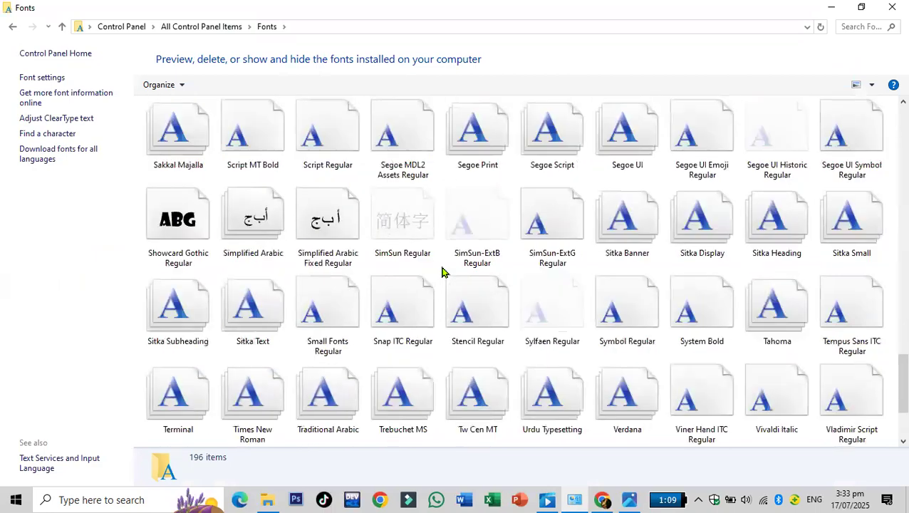
scroll(441, 271, up, 5)
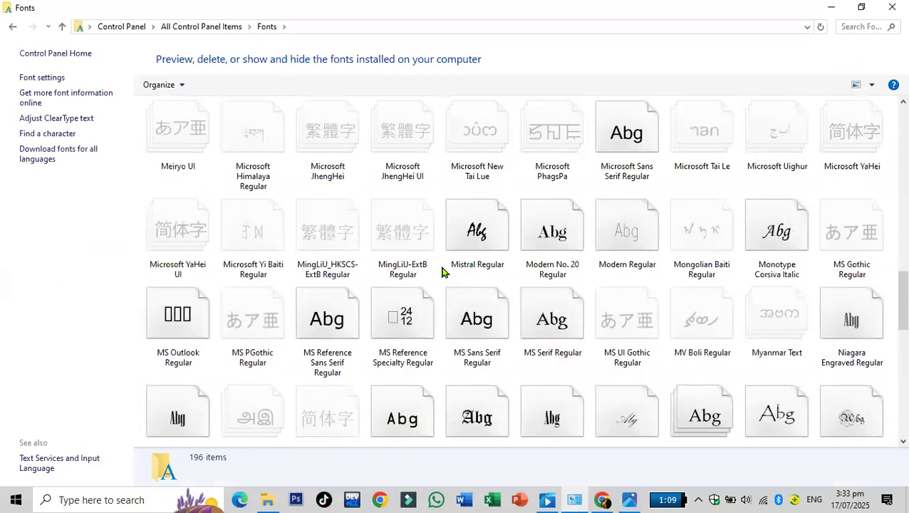
scroll(442, 271, down, 3)
scroll(441, 272, down, 3)
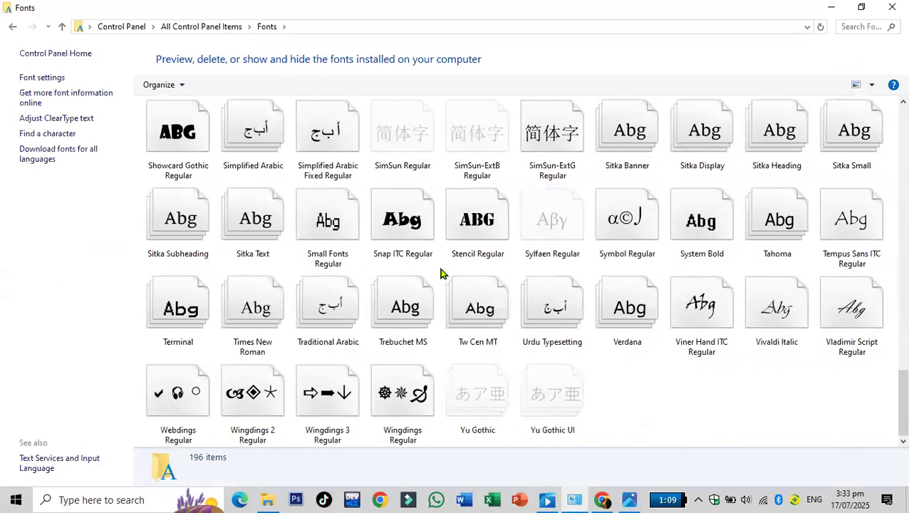
scroll(440, 273, up, 15)
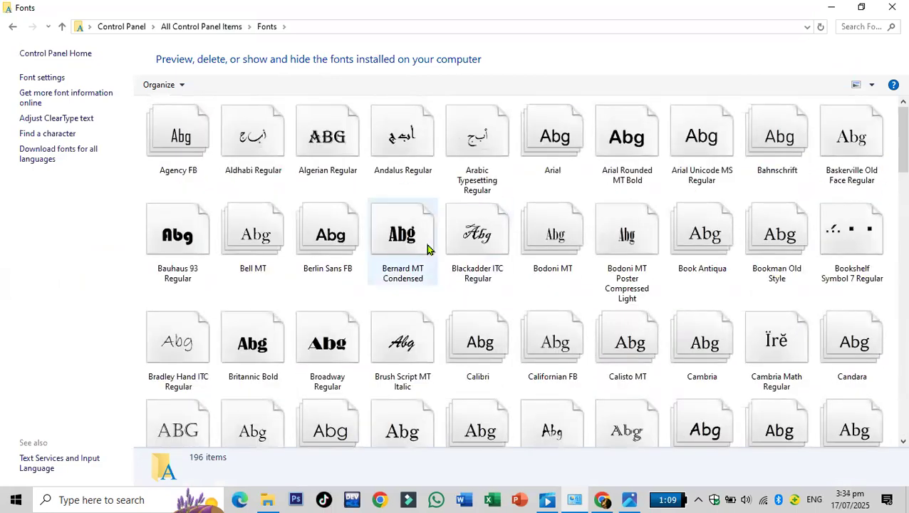
- Preview the Andalus Regular font down to its 72-point sample, and close the preview
double_click(411, 168)
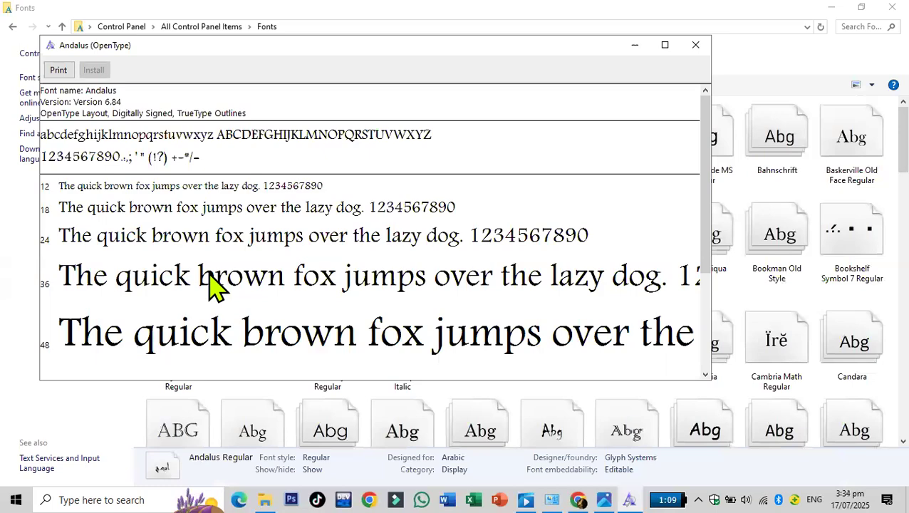
drag(706, 156, 710, 258)
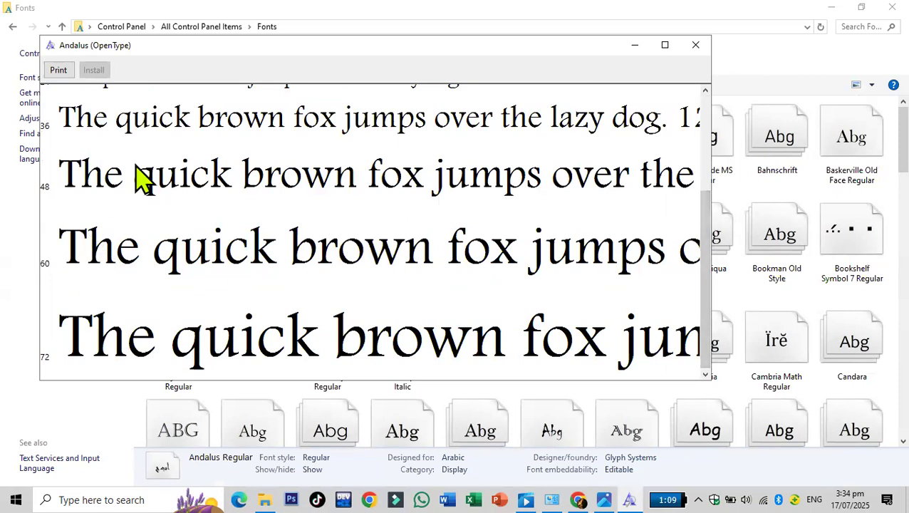
click(695, 45)
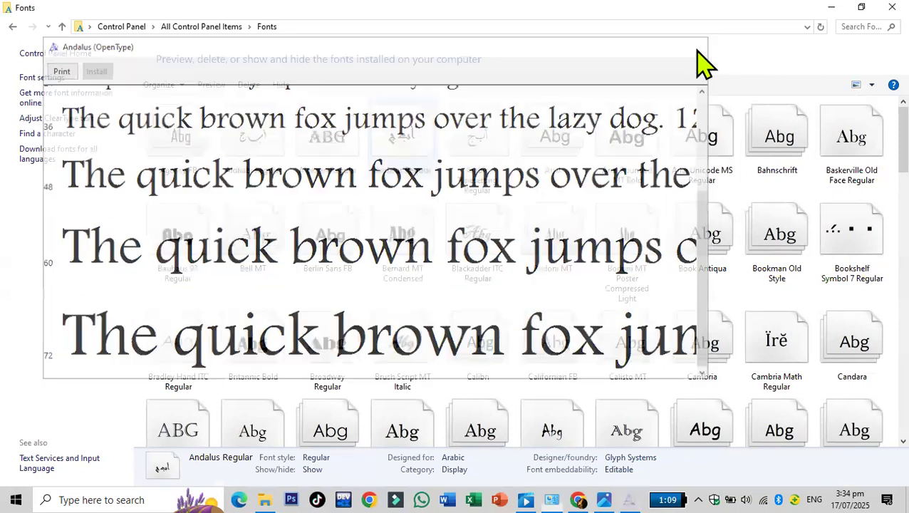
- Preview the Algerian Regular font down to its 72-point sample, and close the preview
double_click(328, 146)
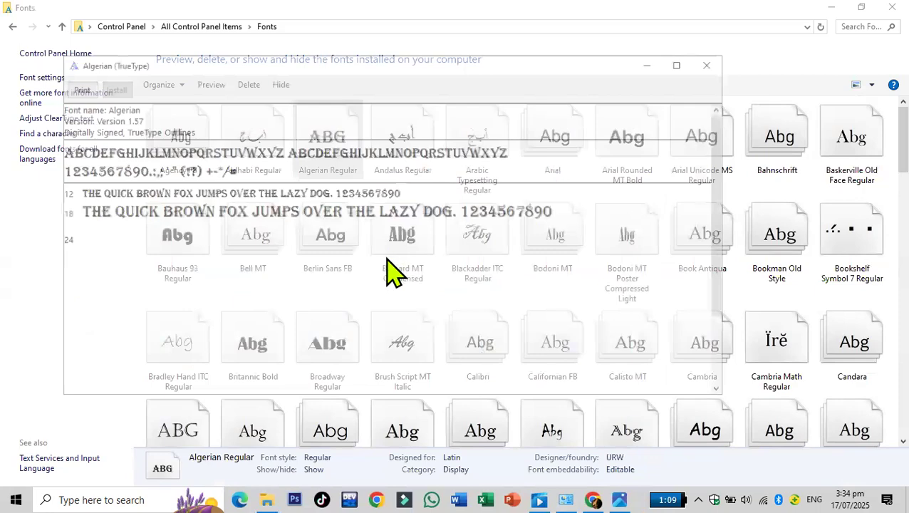
drag(724, 168, 727, 239)
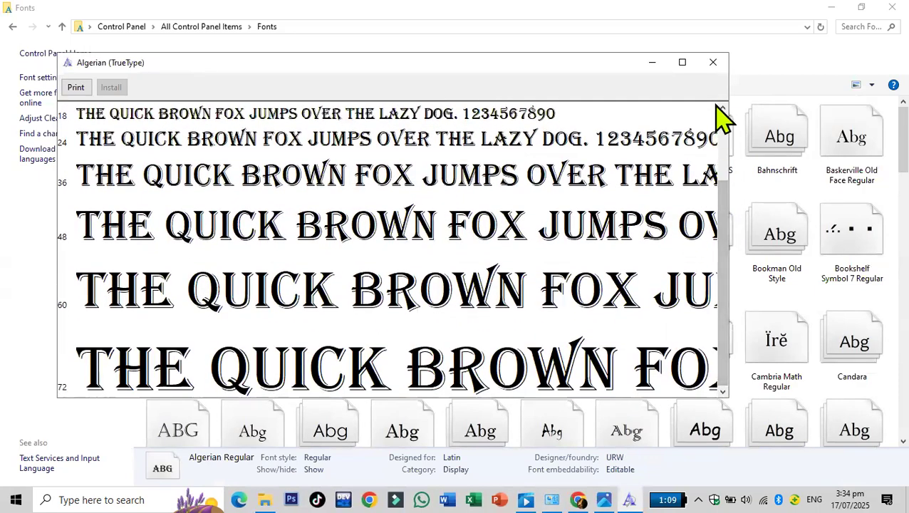
click(712, 64)
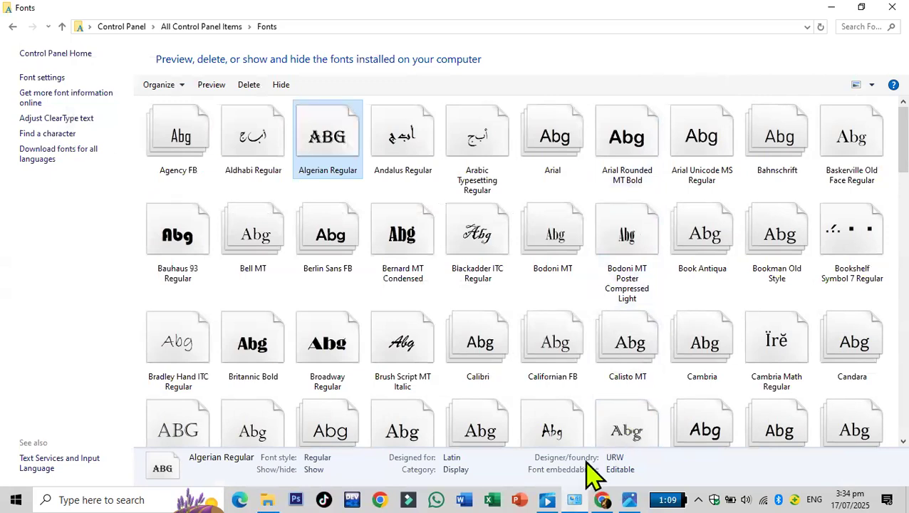
- Bring up the Windows Control Panel Class 3 image in Photos and minimize it again
click(633, 476)
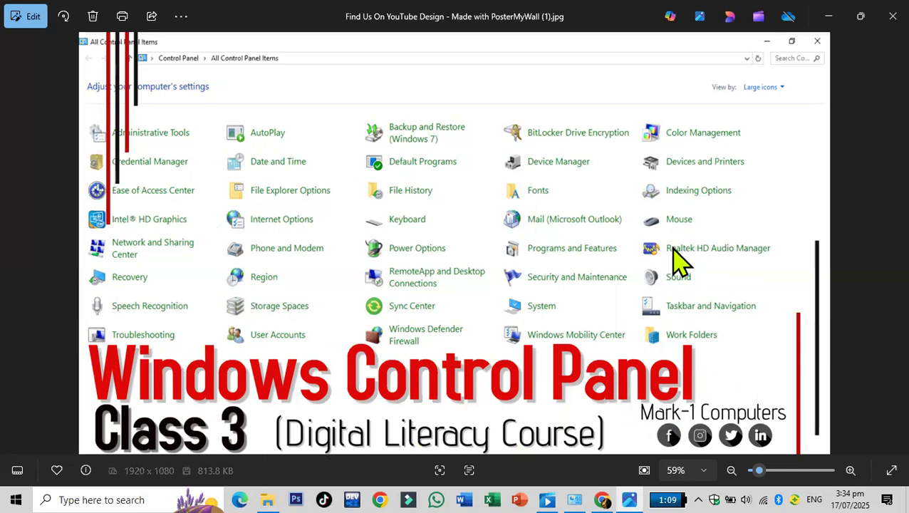
click(827, 17)
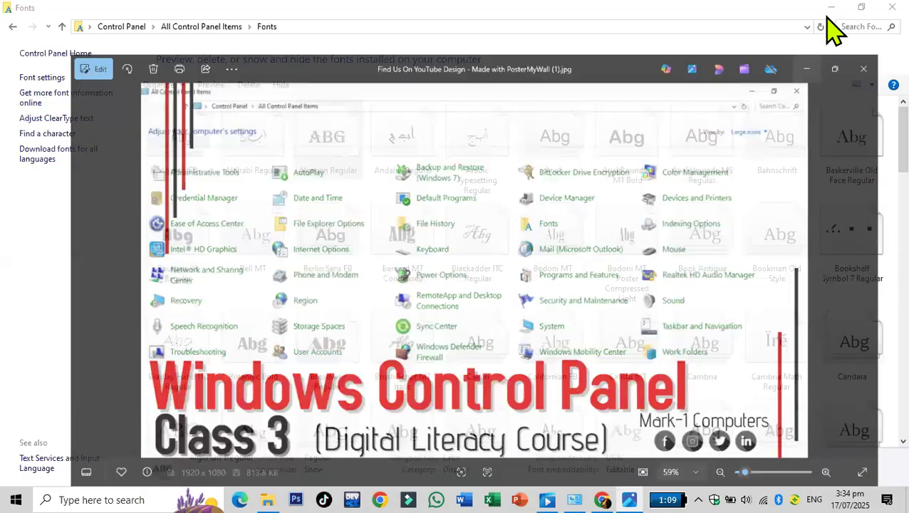
- Open the Gill Sans MT font family, preview its Bold Italic style through the largest sample, and close the preview
scroll(464, 318, down, 2)
scroll(464, 318, down, 4)
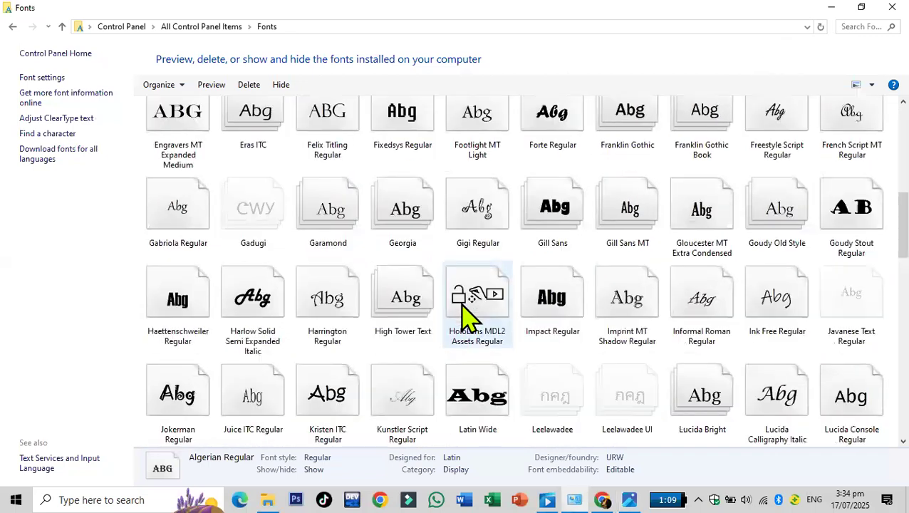
double_click(624, 222)
double_click(282, 177)
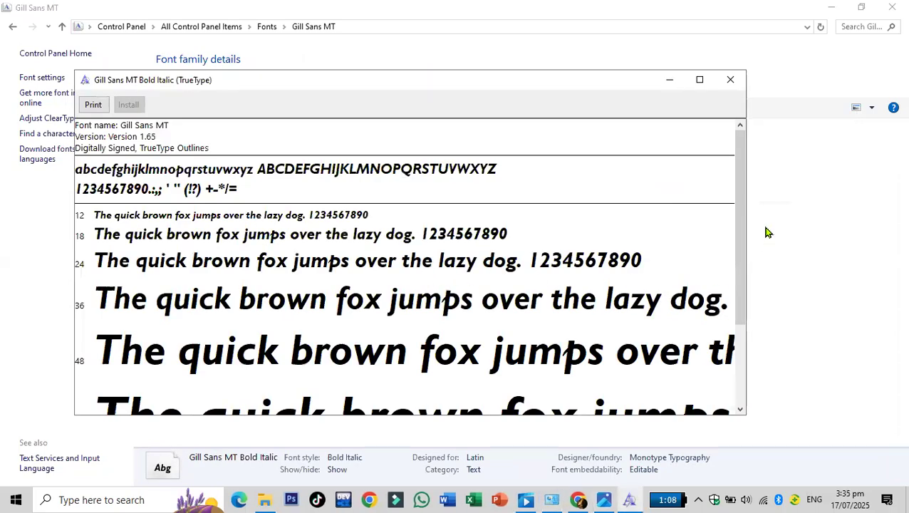
drag(742, 196, 738, 302)
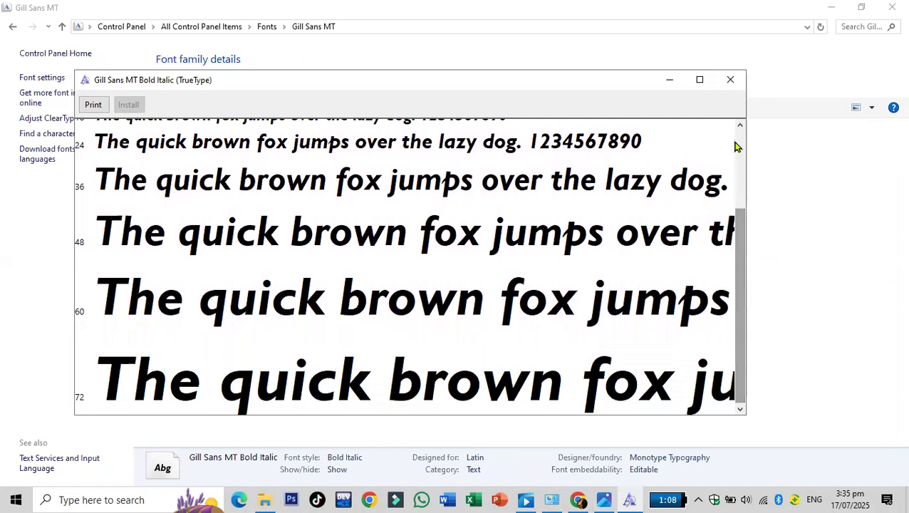
click(730, 80)
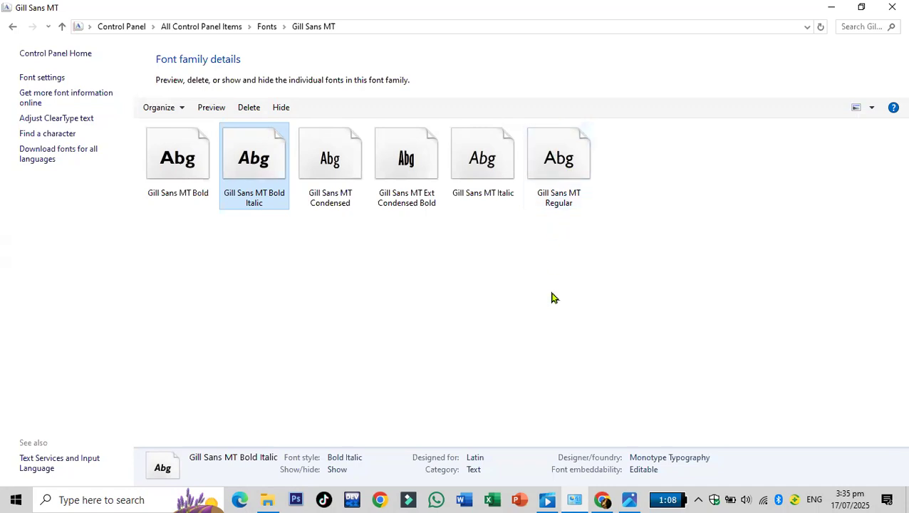
- Search Windows for "word" and launch WordPad
click(14, 498)
click(4, 498)
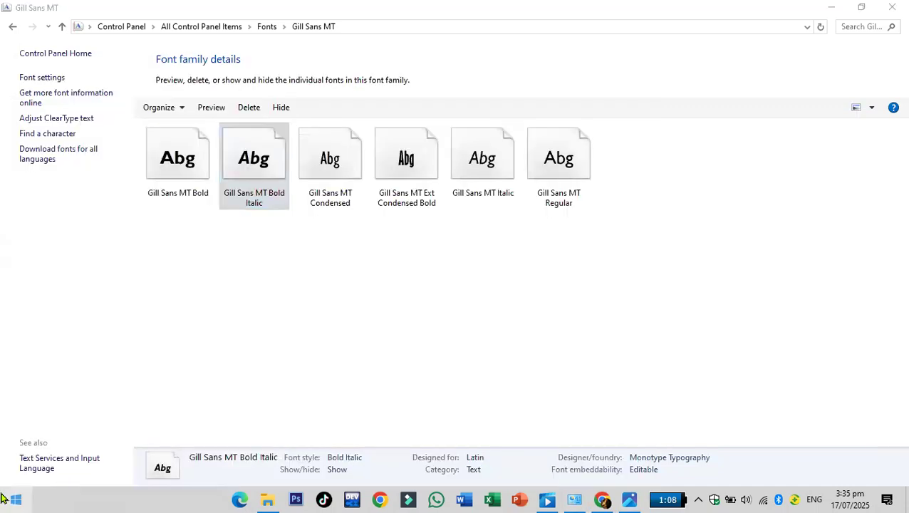
click(3, 498)
text(word)
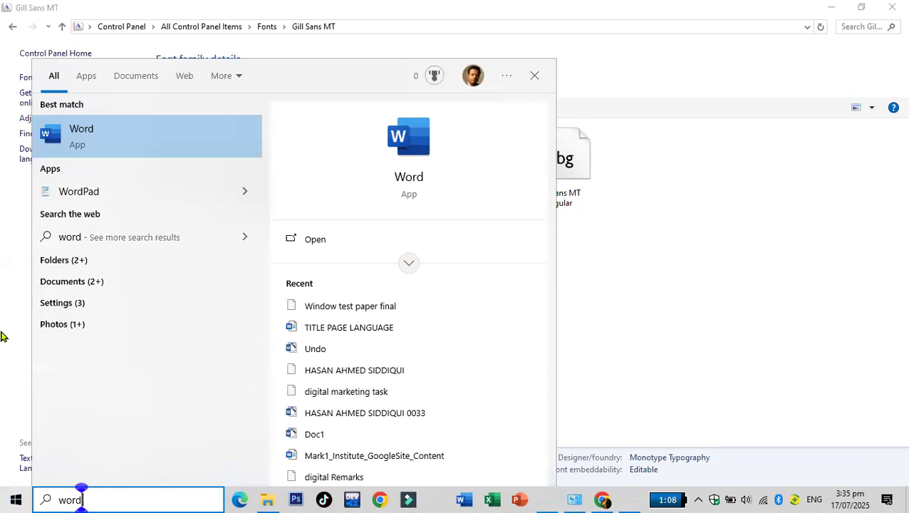
click(77, 190)
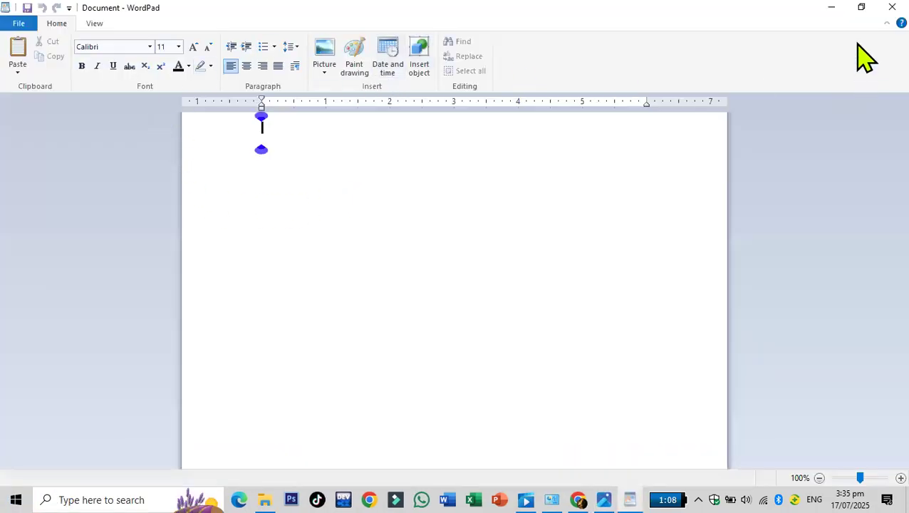
- Examine the fonts offered in WordPad's font list up to its beginning, and close WordPad without choosing one
click(150, 46)
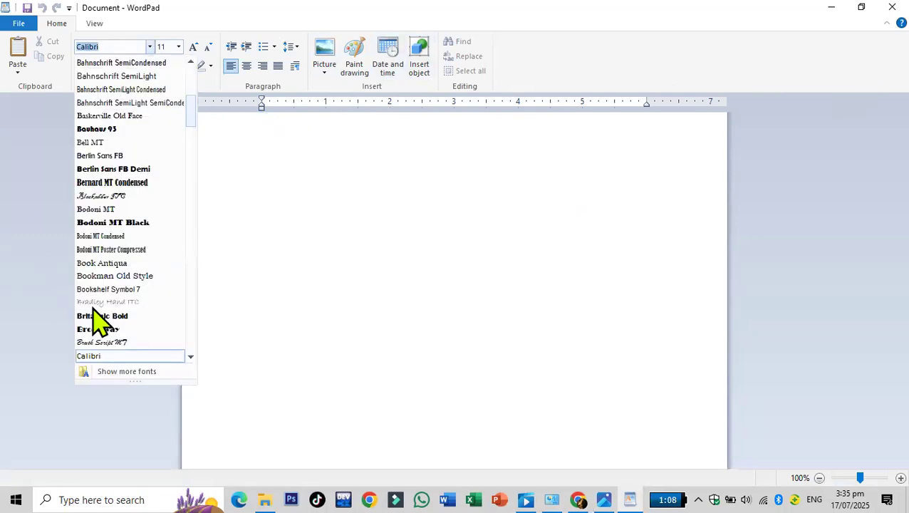
mouse_move(195, 111)
mouse_down()
mouse_move(193, 69)
mouse_move(191, 162)
mouse_move(175, 223)
mouse_move(182, 353)
mouse_move(149, 342)
mouse_move(192, 354)
mouse_move(196, 97)
mouse_up()
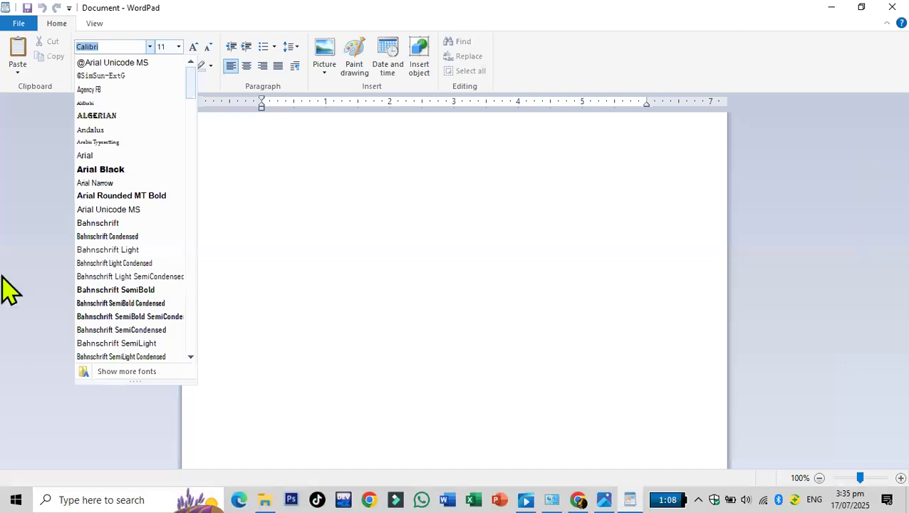
click(395, 278)
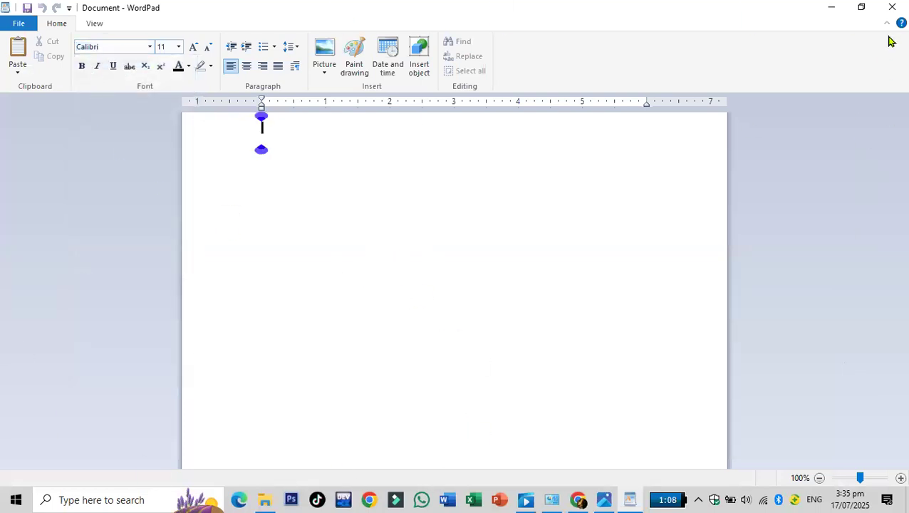
click(892, 6)
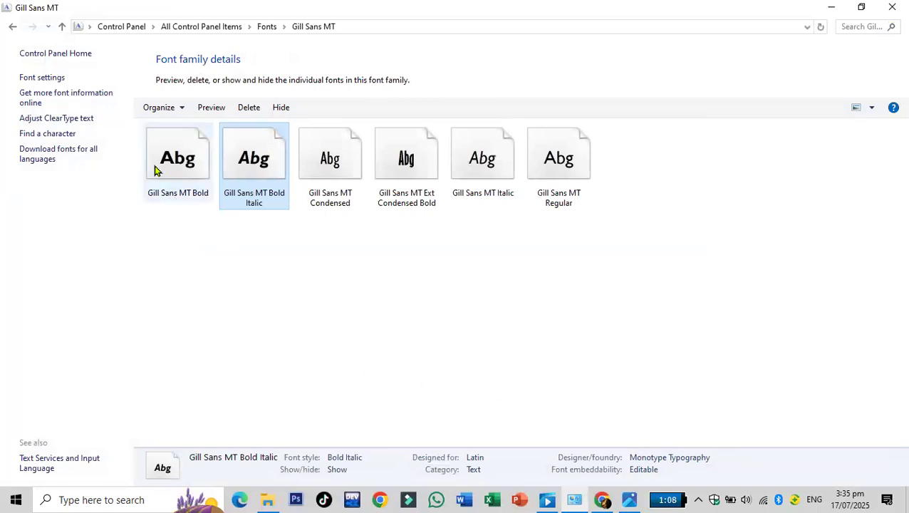
- Return from the Gill Sans MT family to the start of the full Fonts collection and refresh it
click(14, 26)
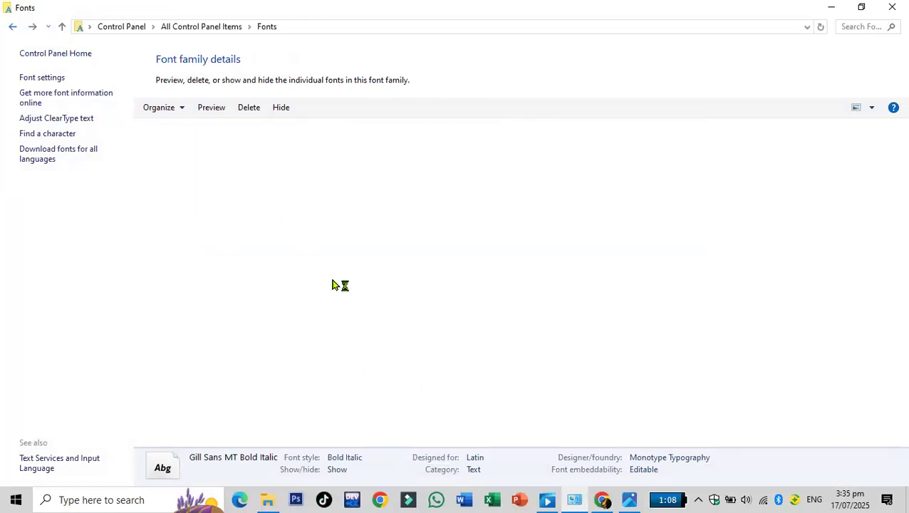
scroll(436, 327, up, 12)
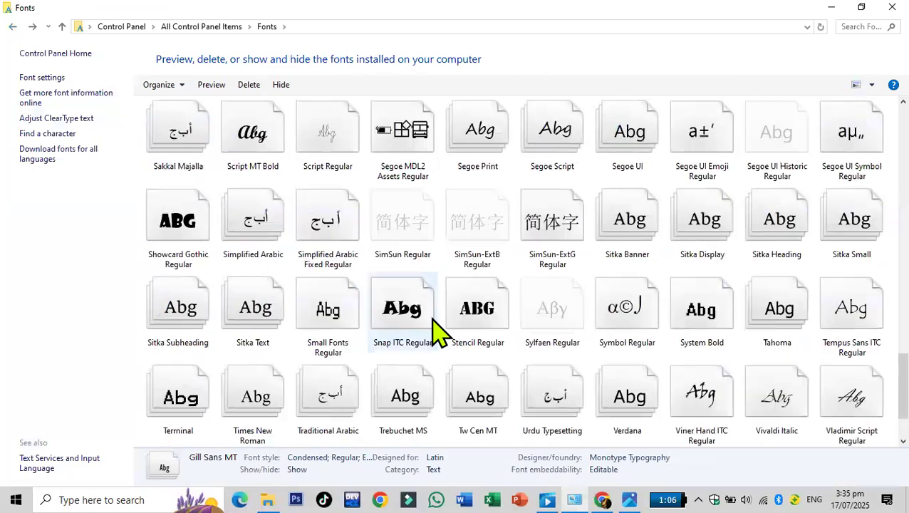
scroll(404, 288, up, 10)
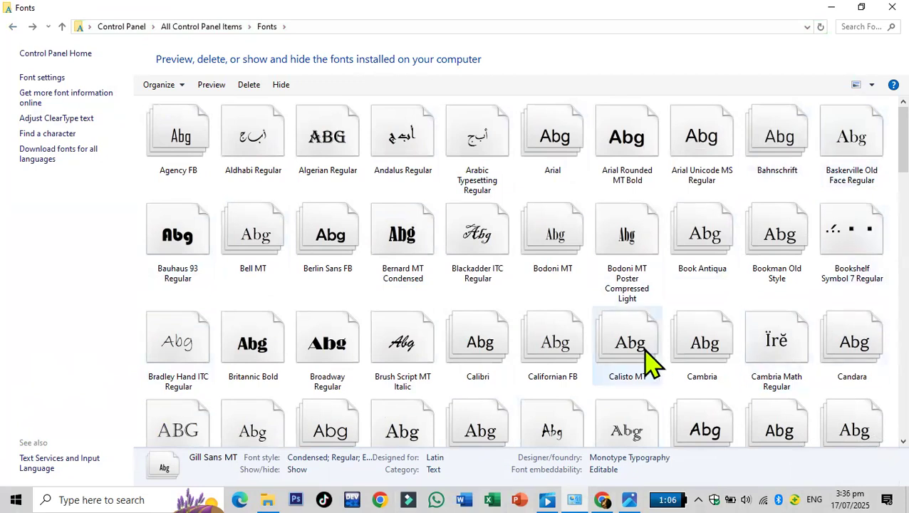
right_click(289, 278)
click(313, 330)
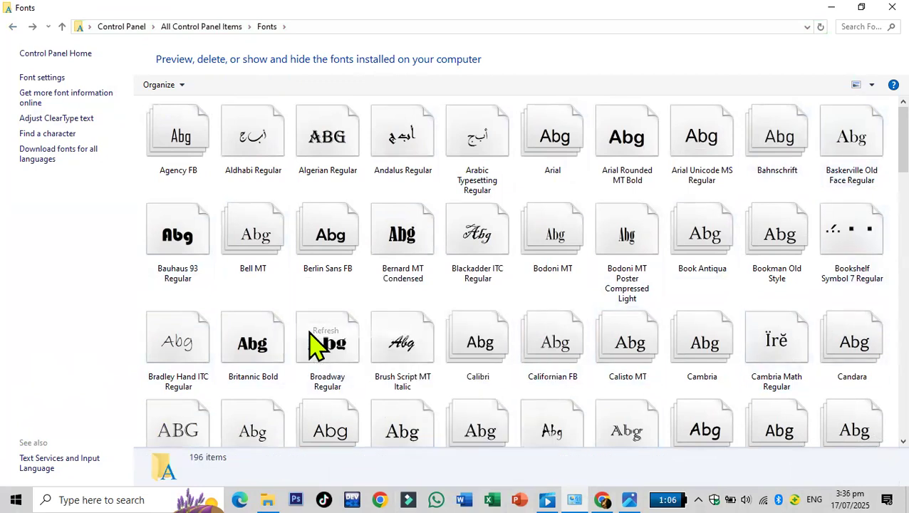
- Copy the Andalus Regular font from the Fonts collection
click(410, 137)
right_click(410, 127)
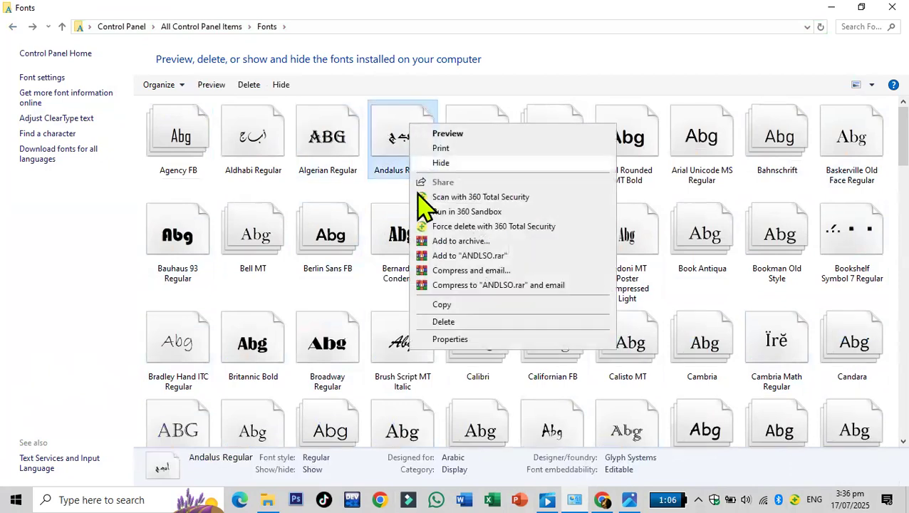
click(446, 306)
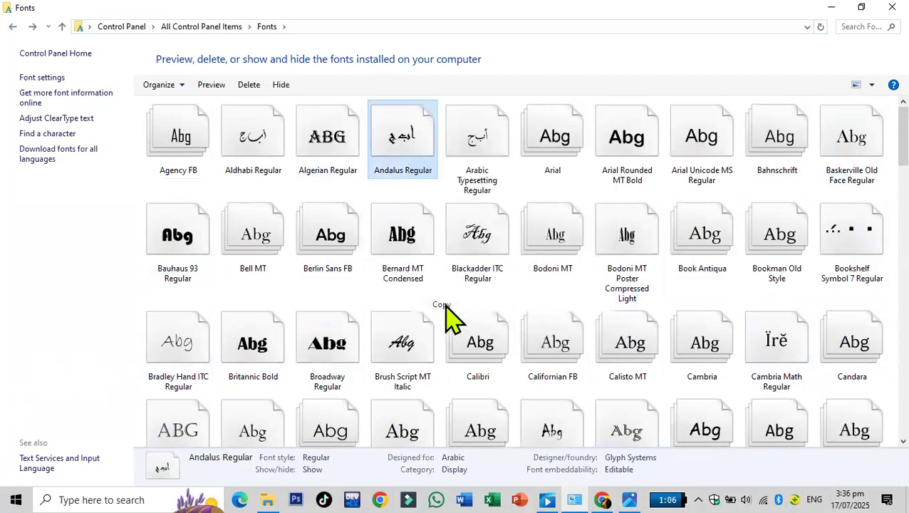
click(525, 283)
right_click(528, 294)
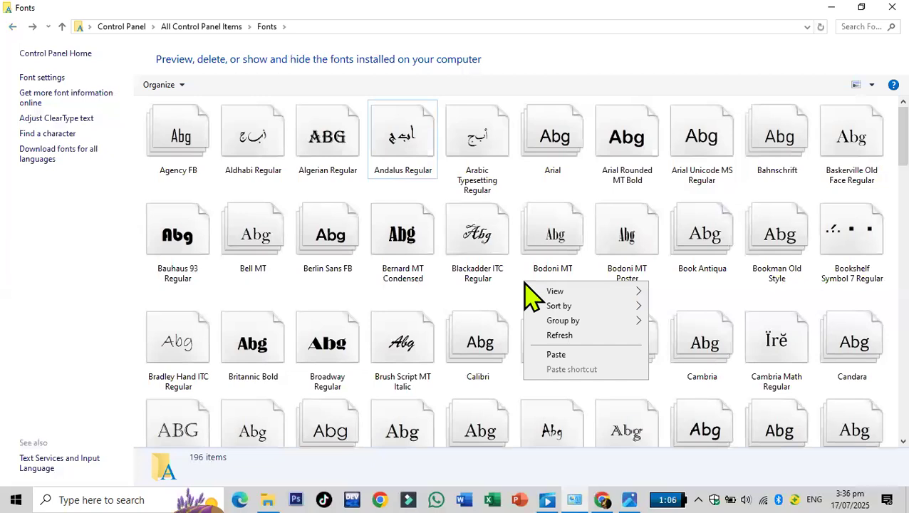
click(487, 309)
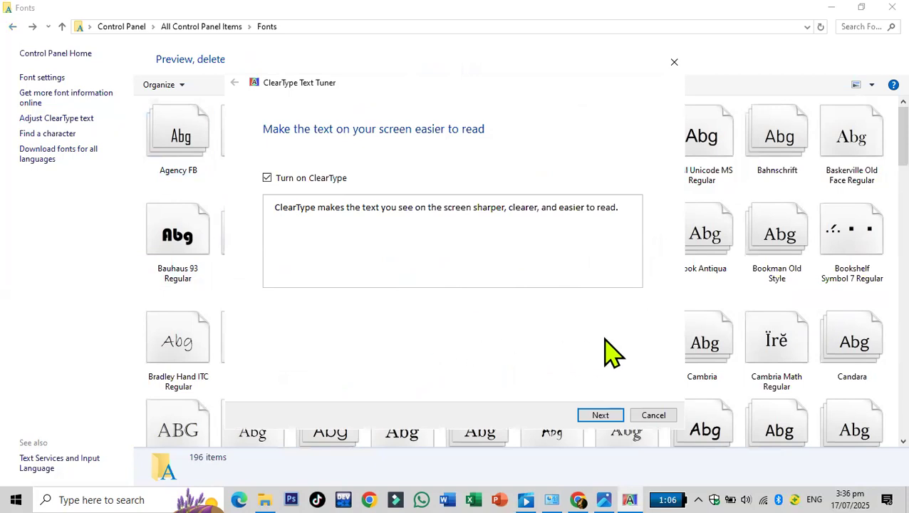
- Proceed through the ClearType Text Tuner with ClearType turned on, choosing the first text sample on page 1 of 5
click(602, 415)
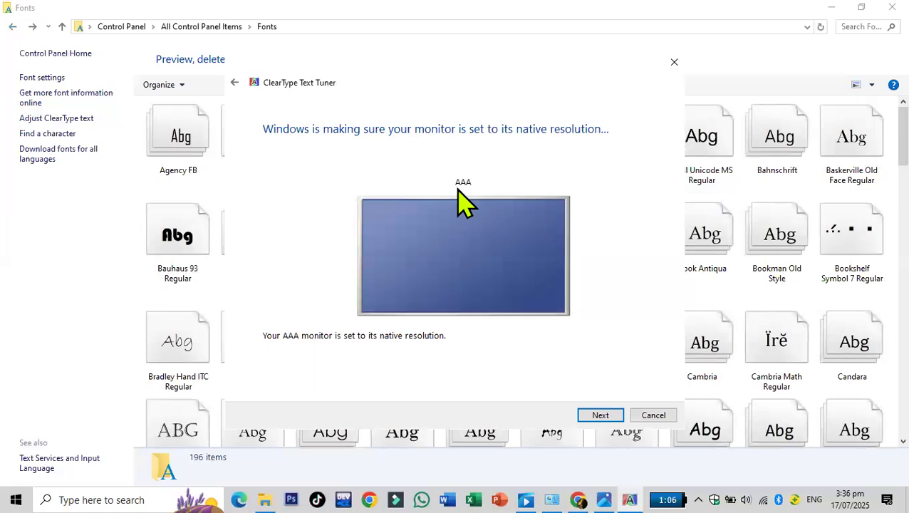
click(601, 416)
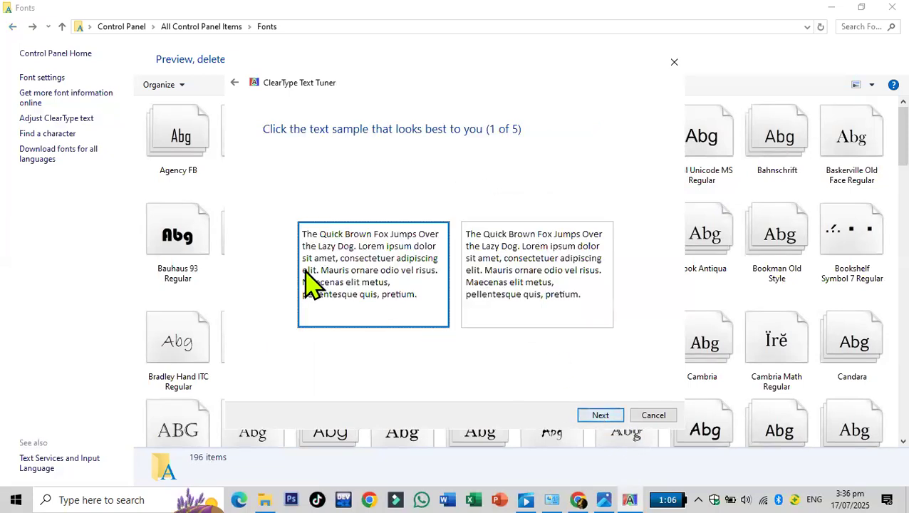
click(507, 296)
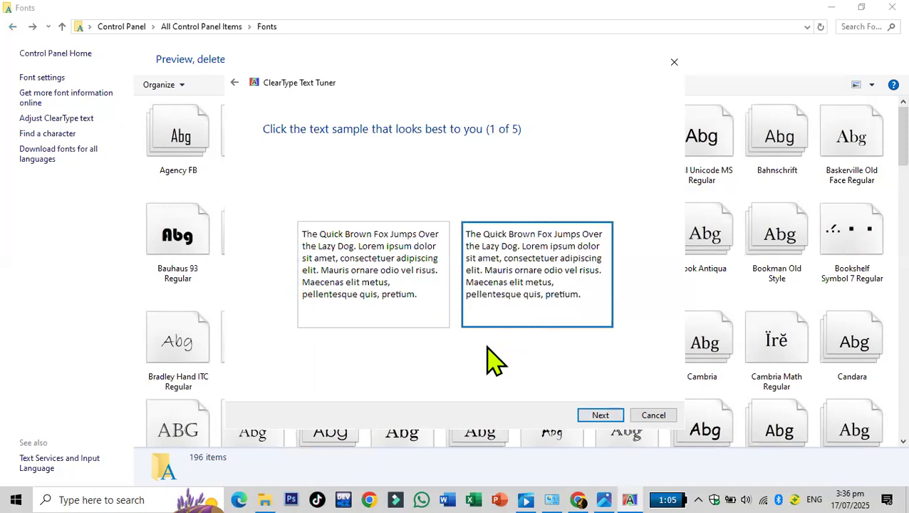
click(374, 297)
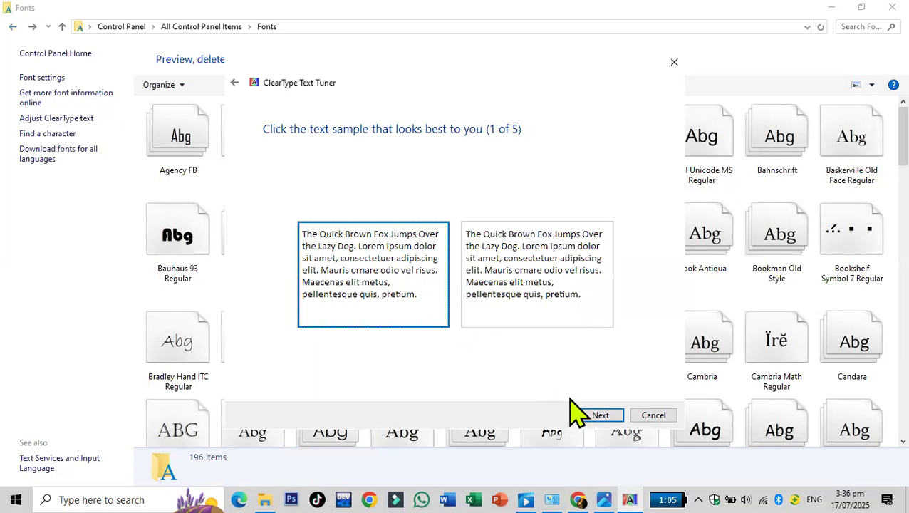
click(598, 420)
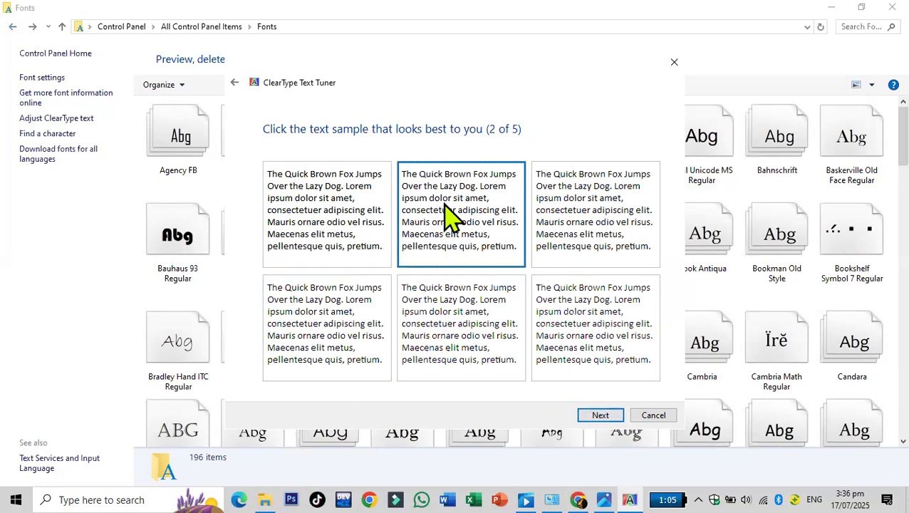
- Choose the first text sample on pages 2 and 3 of the ClearType Text Tuner
click(348, 225)
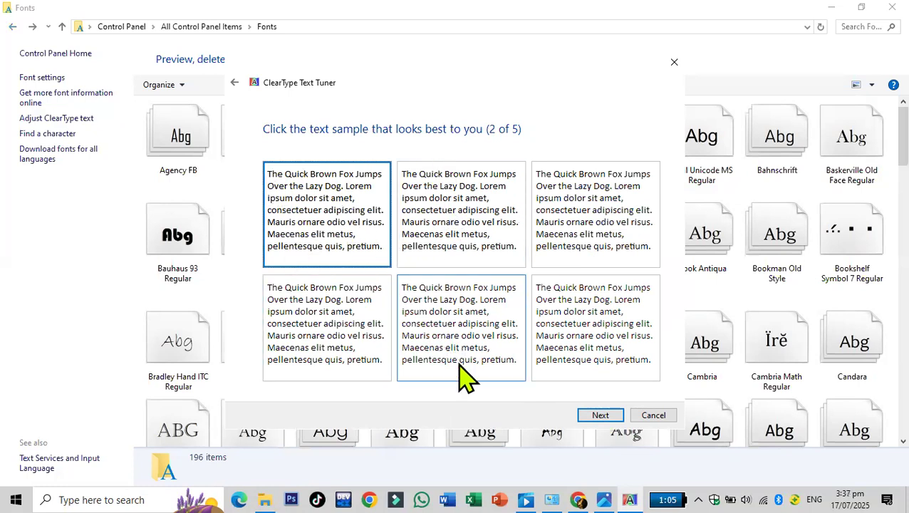
click(611, 416)
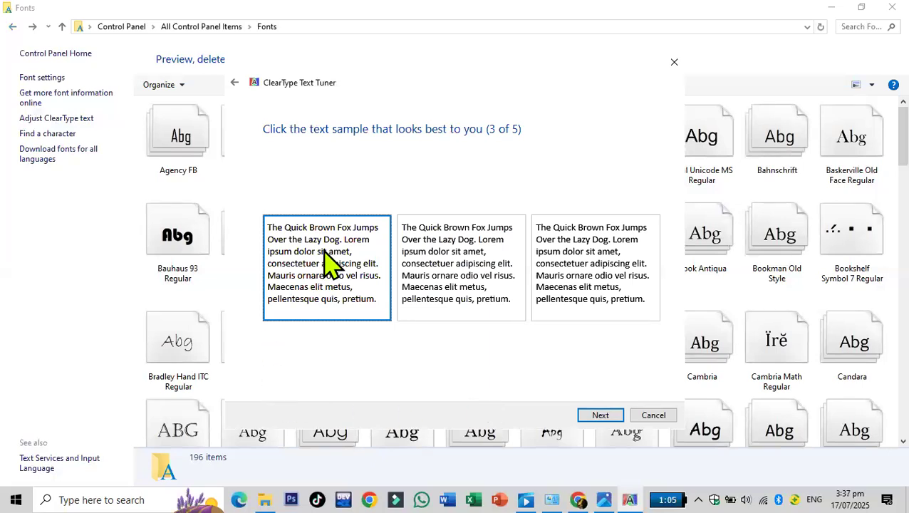
click(601, 417)
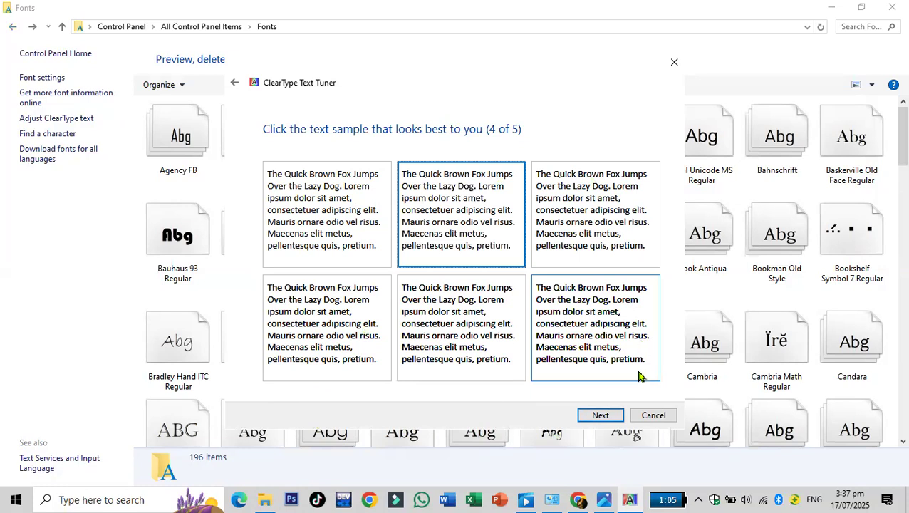
- Choose the sixth text sample on pages 4 and 5 of the ClearType Text Tuner and finish the tuning
click(588, 316)
click(590, 418)
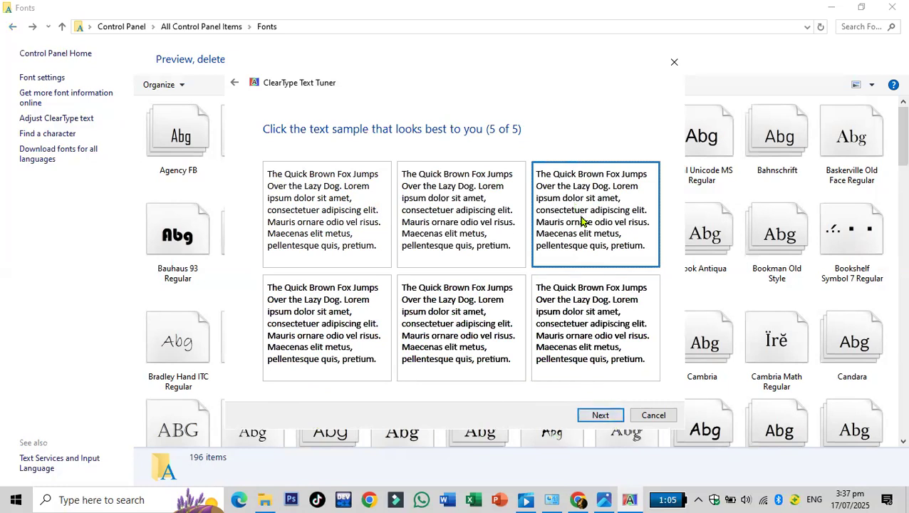
click(583, 322)
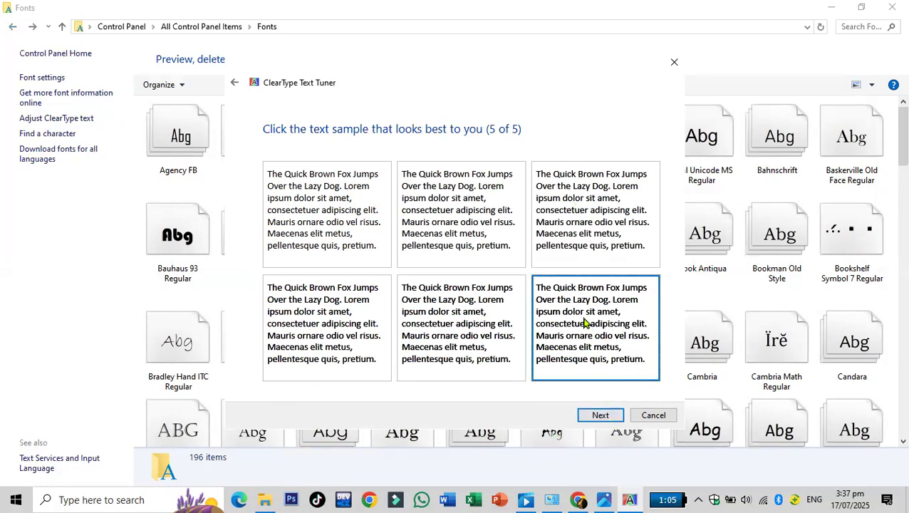
click(600, 415)
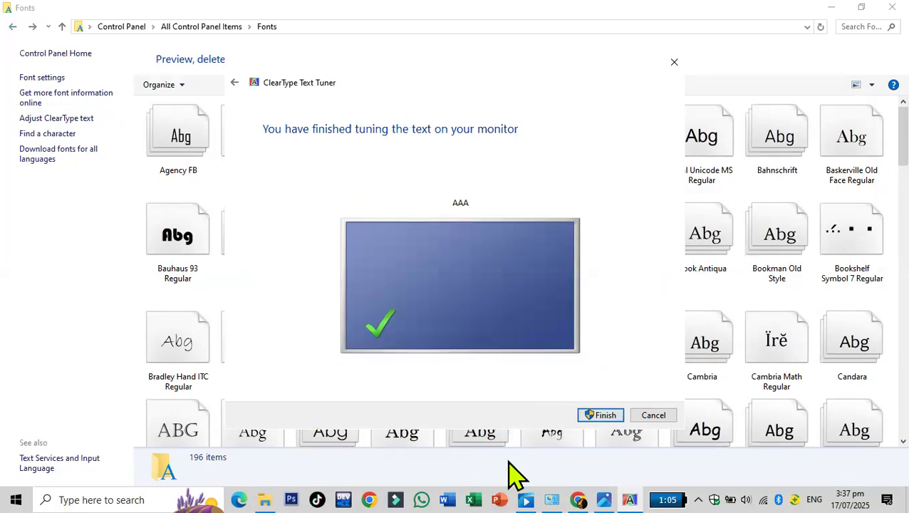
click(600, 415)
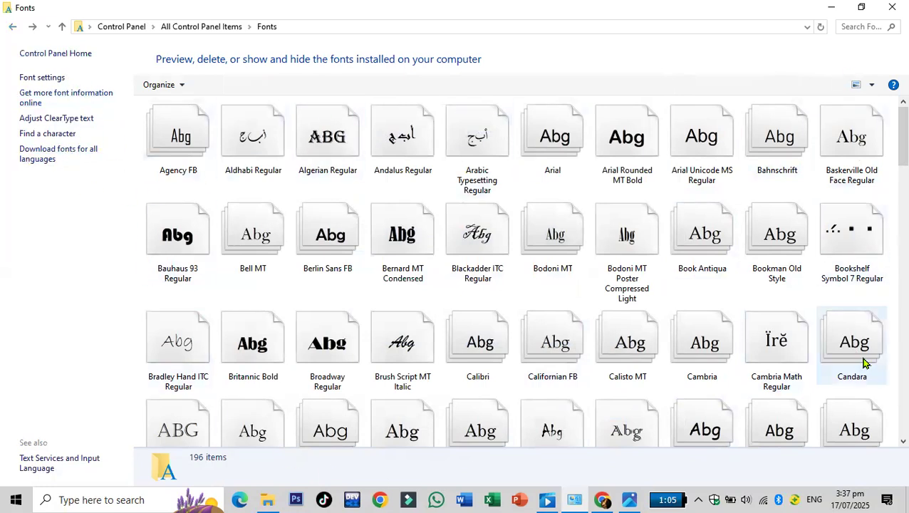
- Look through the installed fonts and return to All Control Panel Items
scroll(880, 294, down, 4)
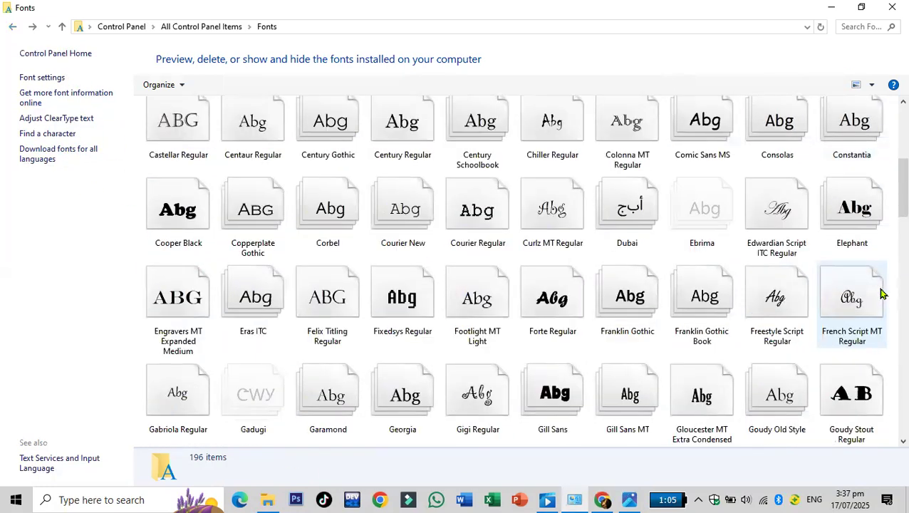
scroll(880, 294, down, 10)
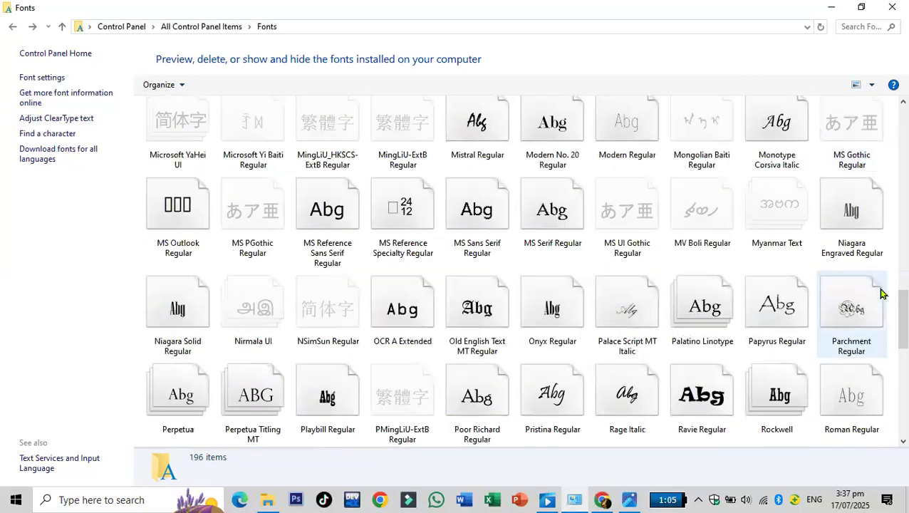
scroll(881, 294, down, 5)
scroll(880, 295, up, 5)
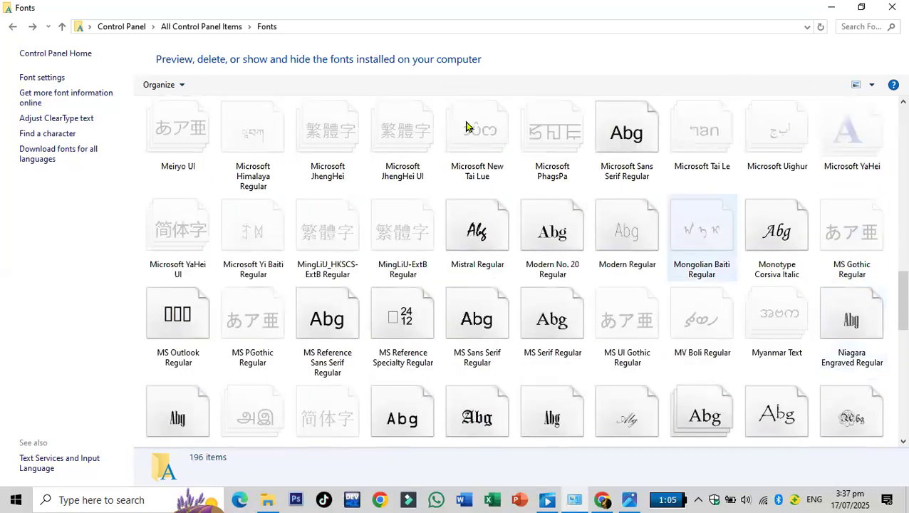
click(194, 28)
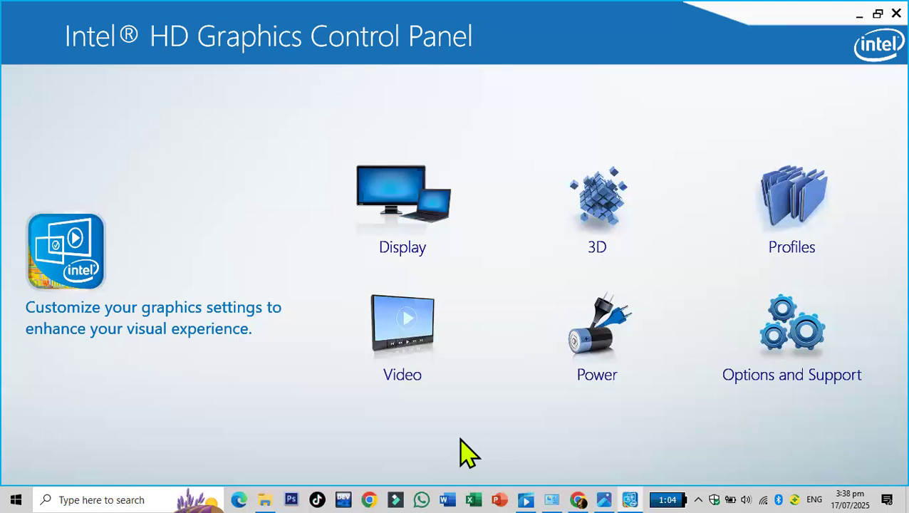
- Open the Intel graphics Display settings and examine the available displays, resolutions and refresh rates without choosing any
click(404, 202)
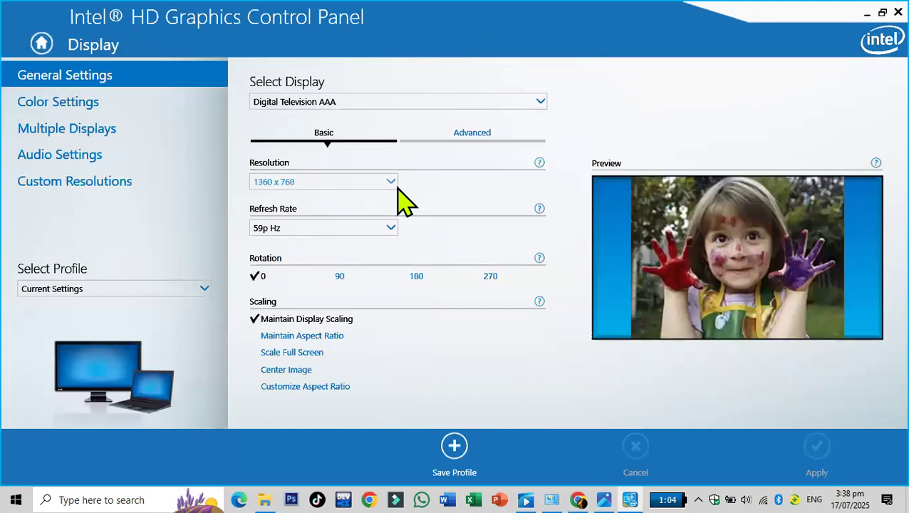
click(540, 103)
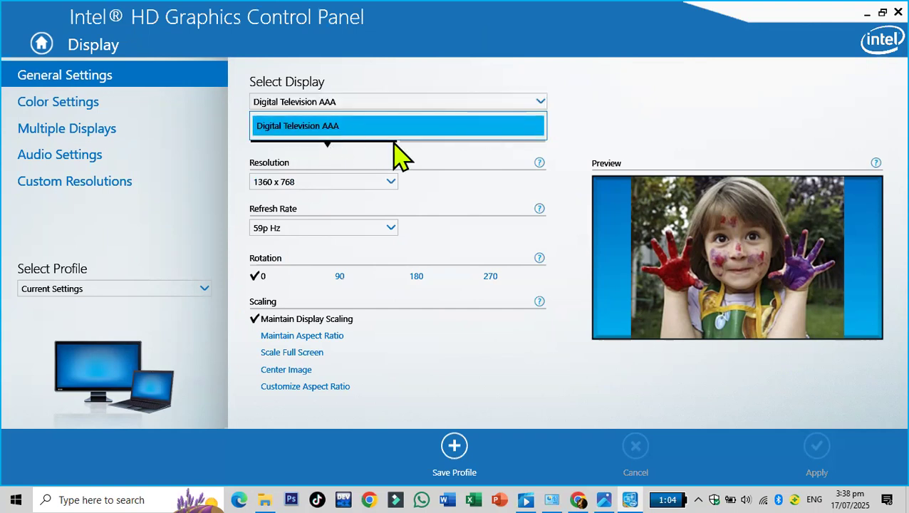
click(628, 81)
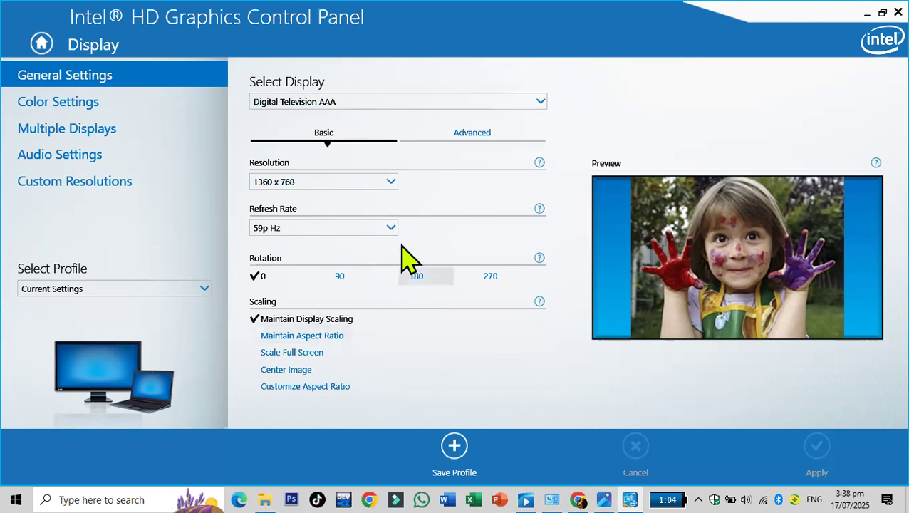
click(391, 183)
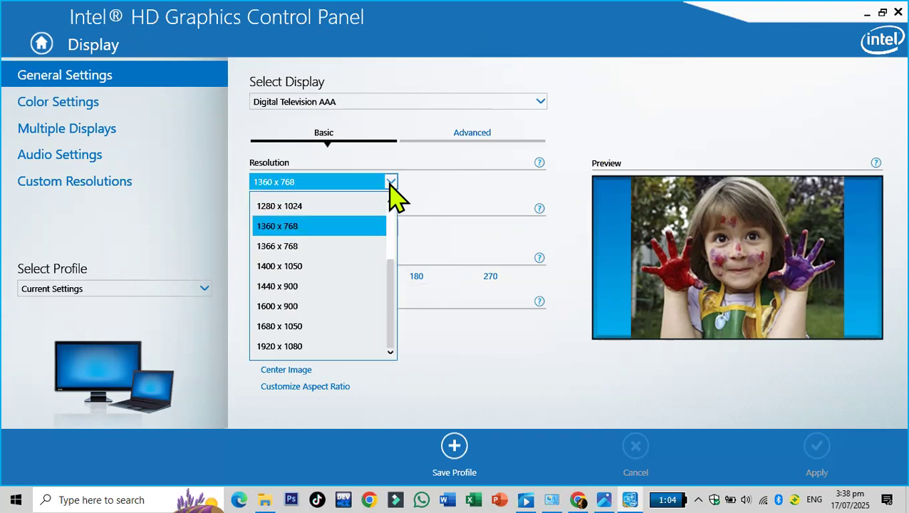
click(390, 183)
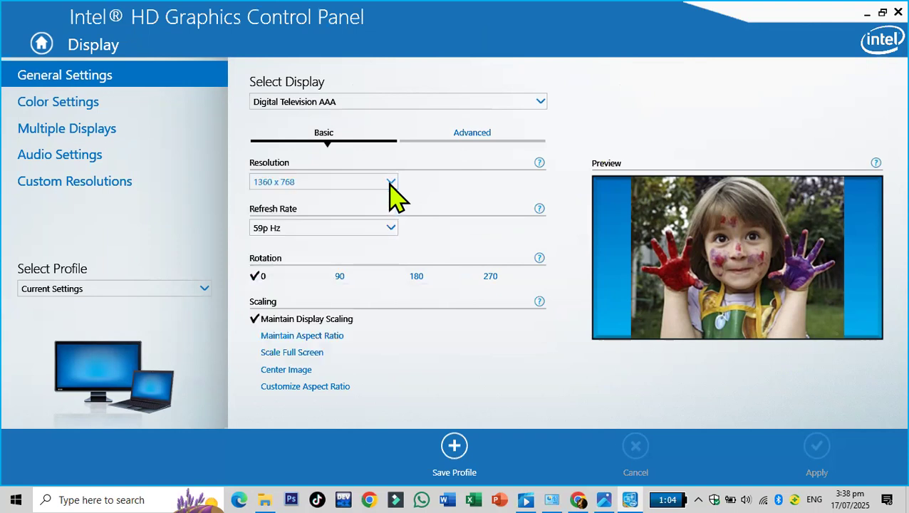
click(390, 228)
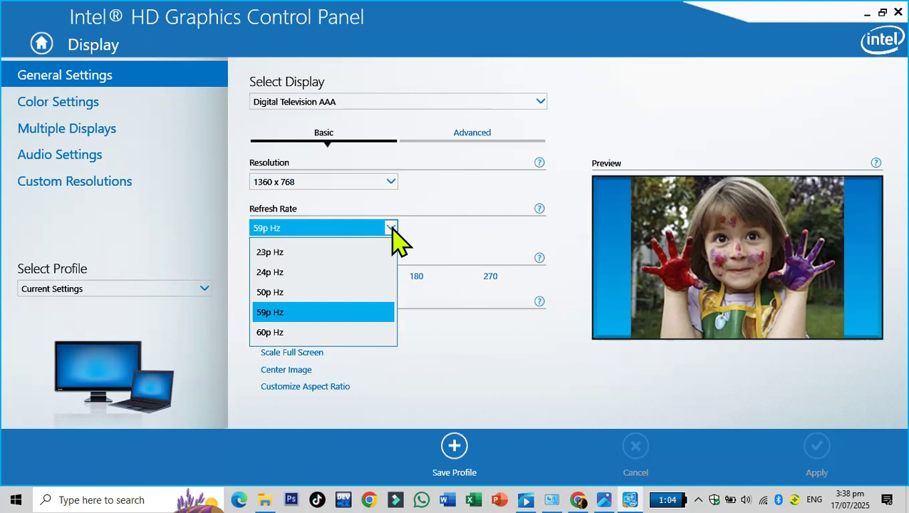
click(391, 228)
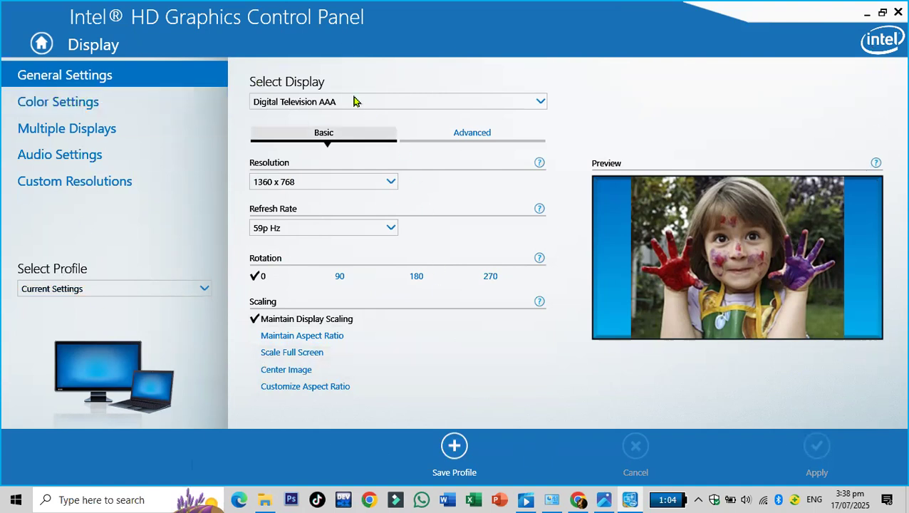
- Preview the display rotated by 90, 180 and 270 degrees, and set the rotation back to 0
click(344, 276)
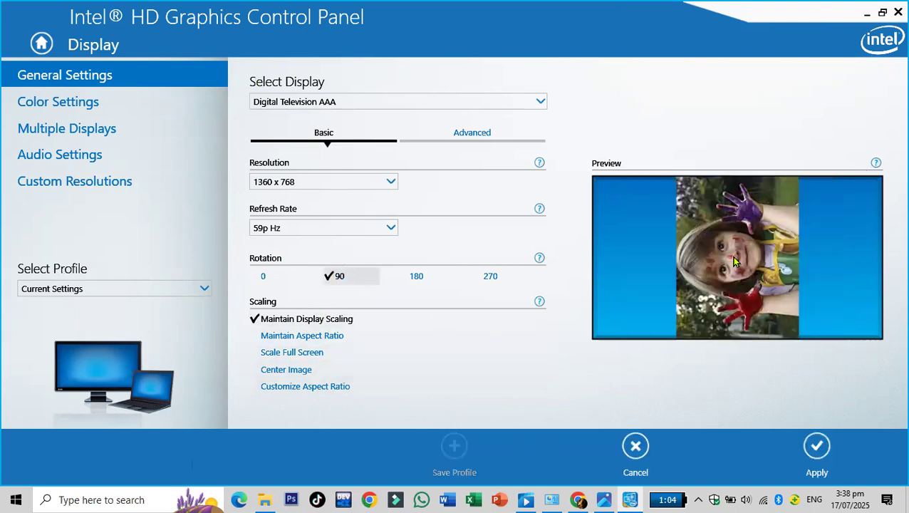
click(422, 276)
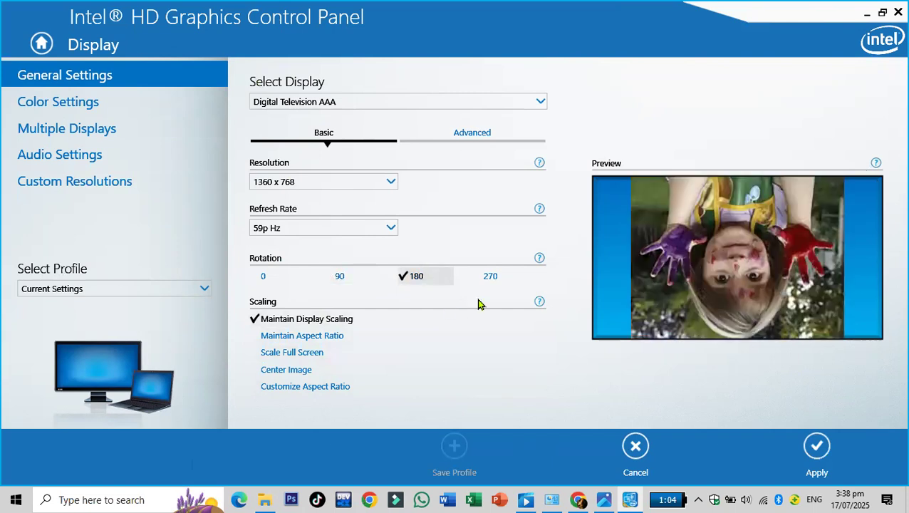
click(495, 277)
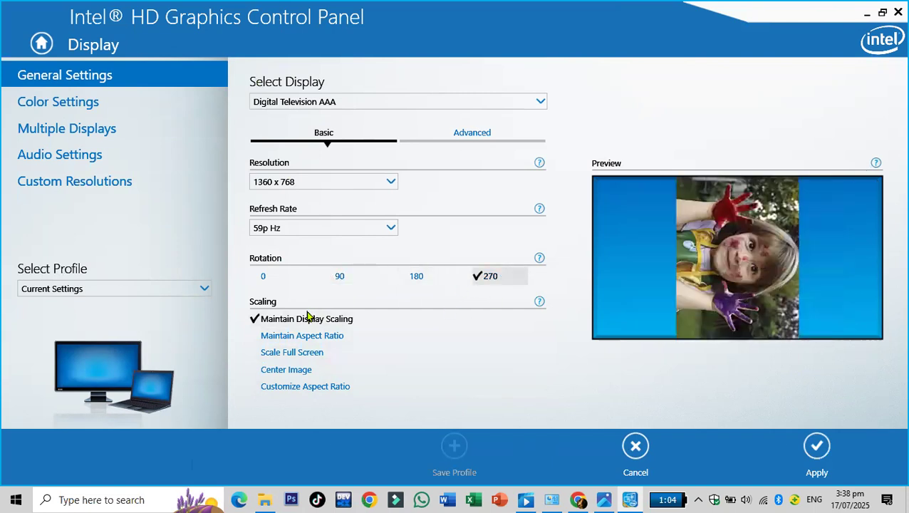
click(258, 276)
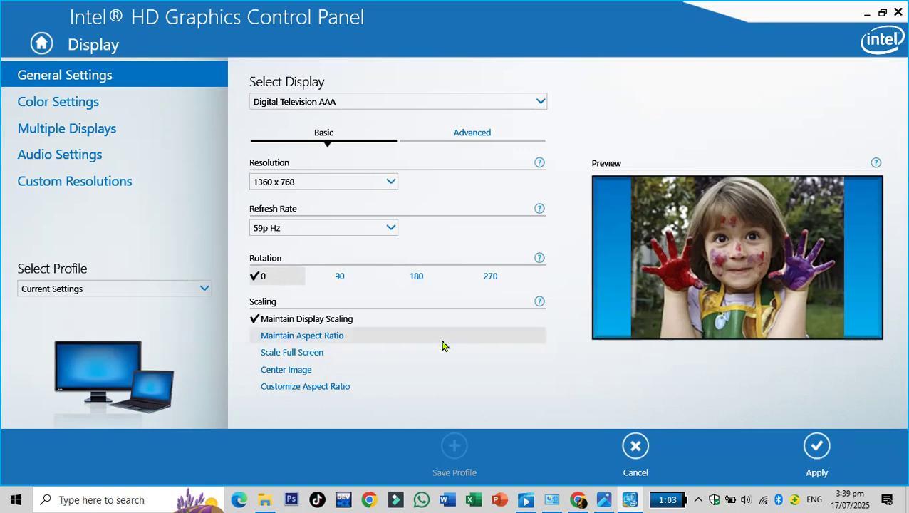
click(416, 275)
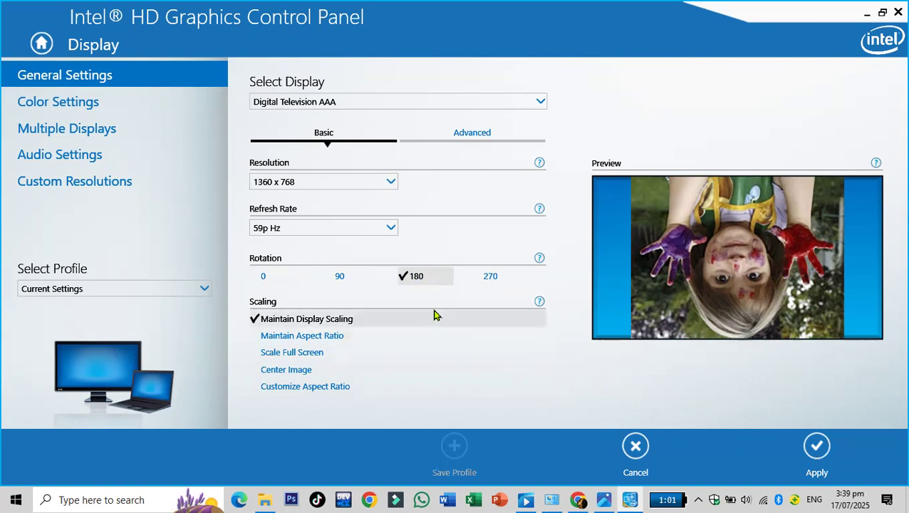
click(264, 276)
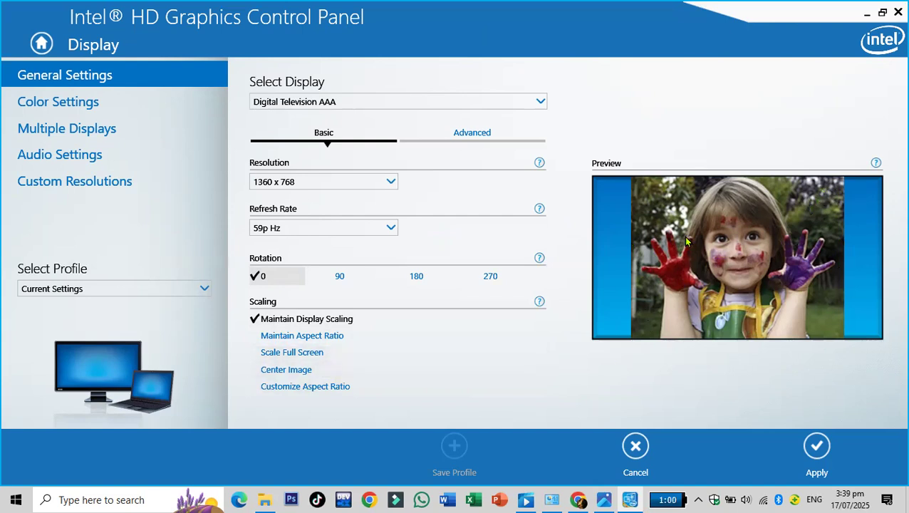
- Set the display scaling to Scale Full Screen, apply it and keep the new settings
click(276, 356)
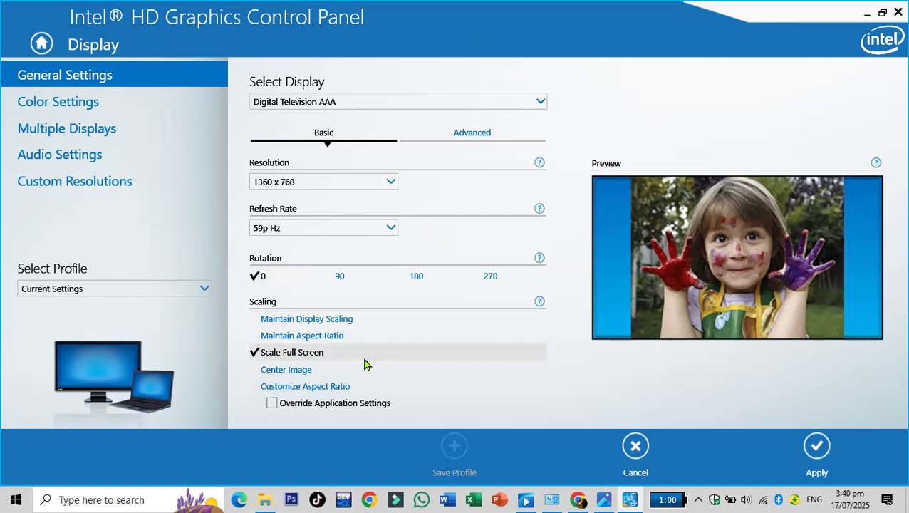
click(819, 449)
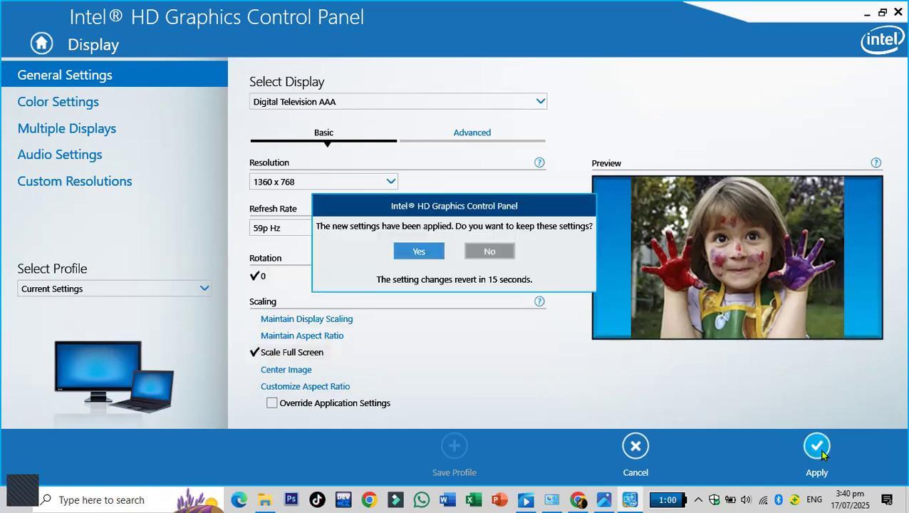
click(430, 255)
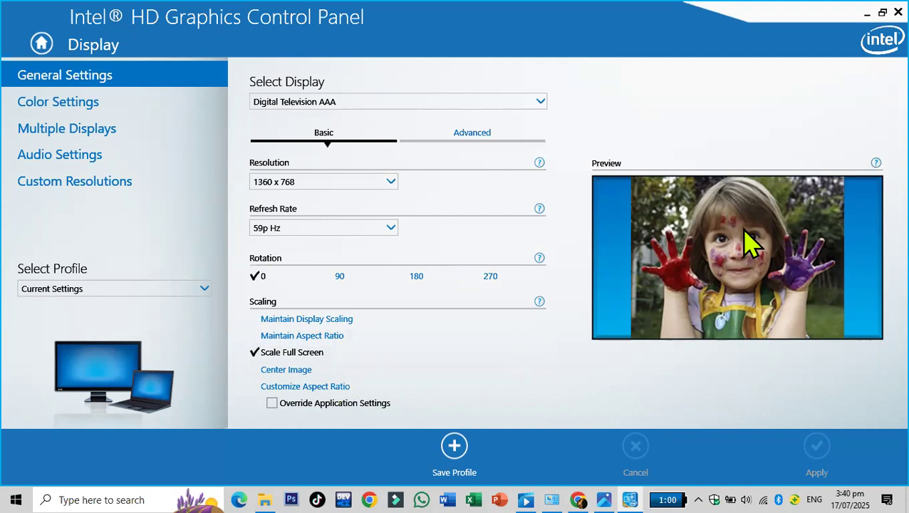
- Set the display scaling to Maintain Display Scaling, apply it and keep the new settings
click(292, 319)
click(820, 465)
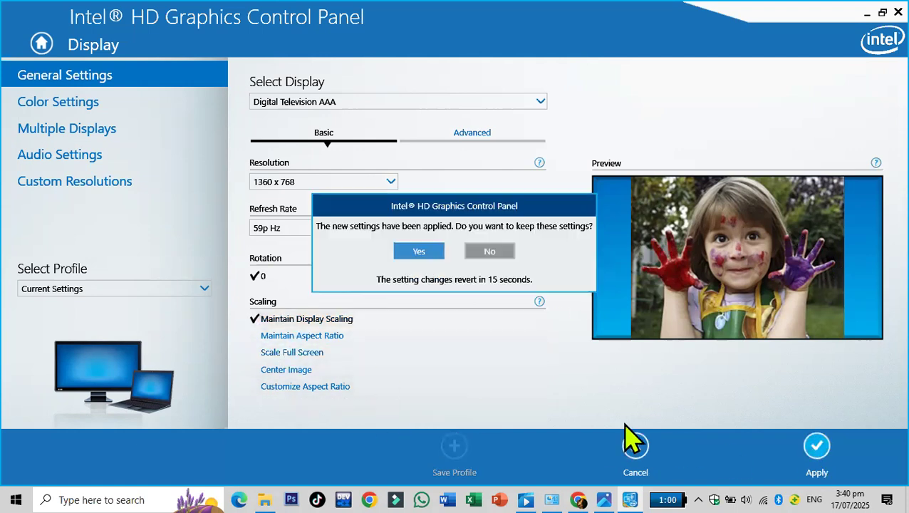
click(425, 253)
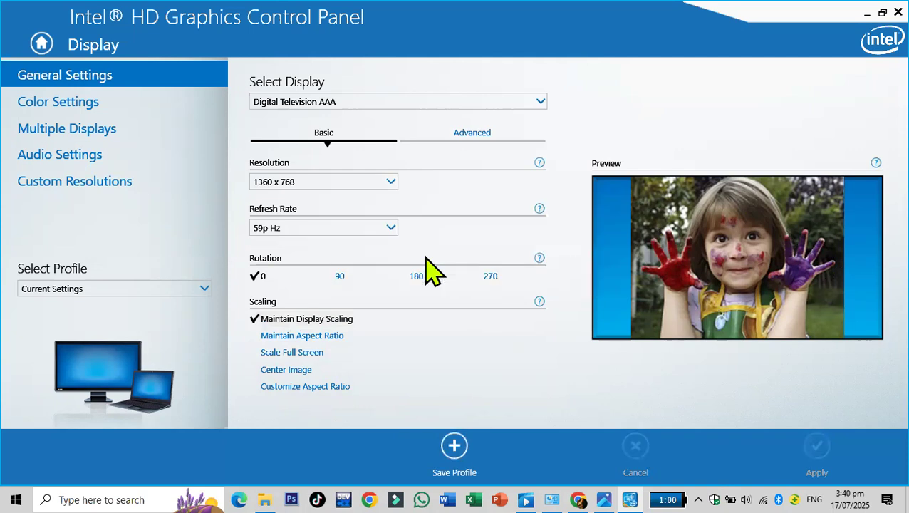
- Review the advanced general settings for quantization range and IT content, and open the display's Color Settings
click(495, 141)
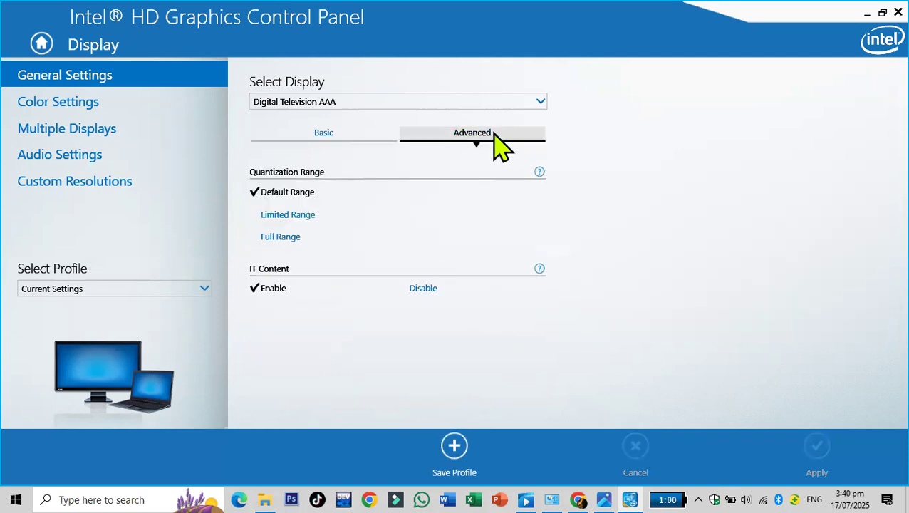
click(354, 140)
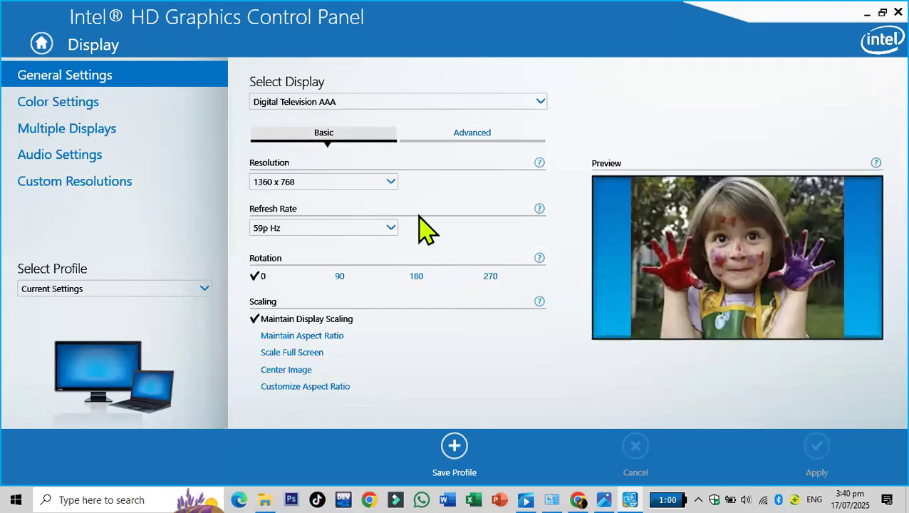
click(62, 107)
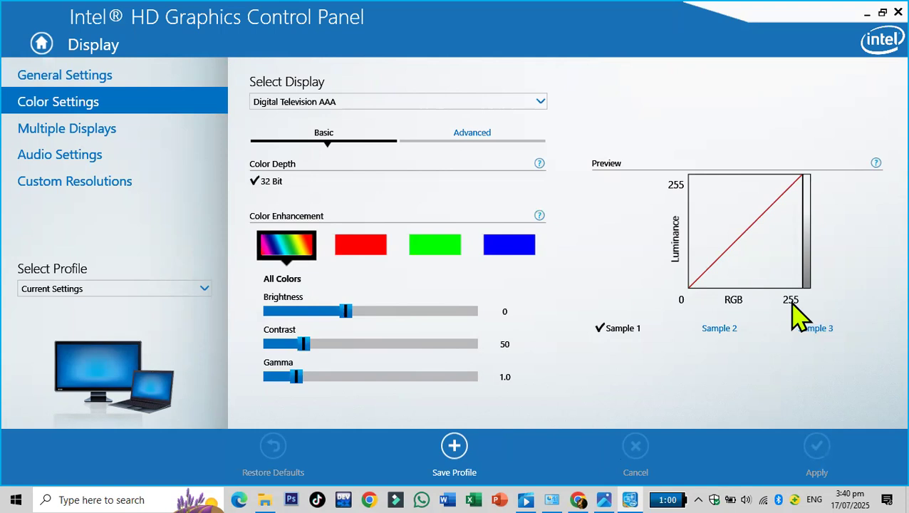
- Try a brightness of 7 for all colors and attempt a slight contrast adjustment
mouse_move(347, 311)
mouse_down()
mouse_move(377, 315)
mouse_move(356, 314)
mouse_up()
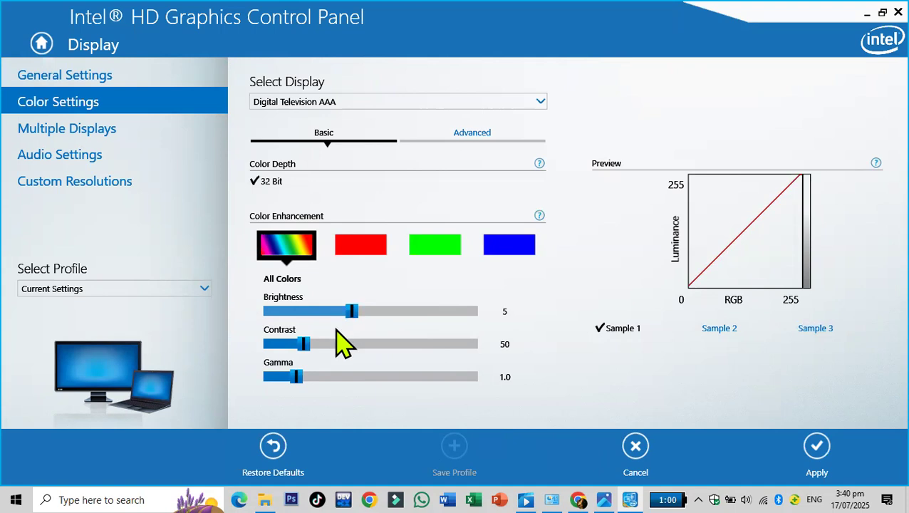
mouse_move(359, 310)
mouse_down()
mouse_move(366, 311)
mouse_move(358, 311)
mouse_up()
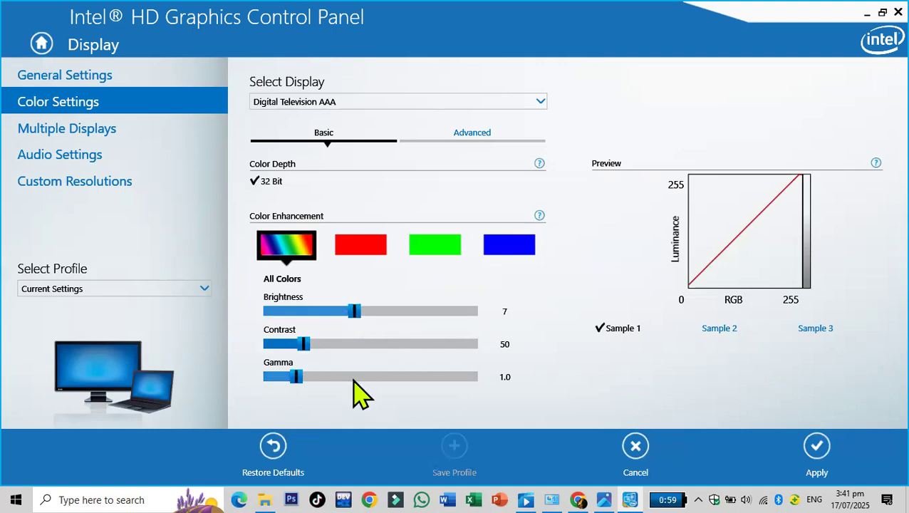
mouse_move(304, 343)
mouse_down()
mouse_move(343, 342)
mouse_move(306, 342)
mouse_up()
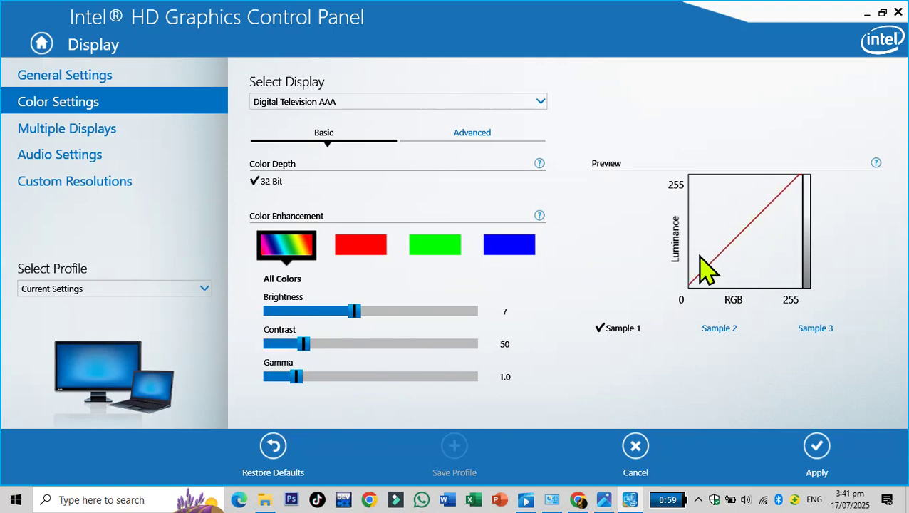
- Try a gamma of 0.6 for all colors, dismiss the advertisement, and return the gamma to 1.0
click(314, 377)
drag(314, 380, 278, 381)
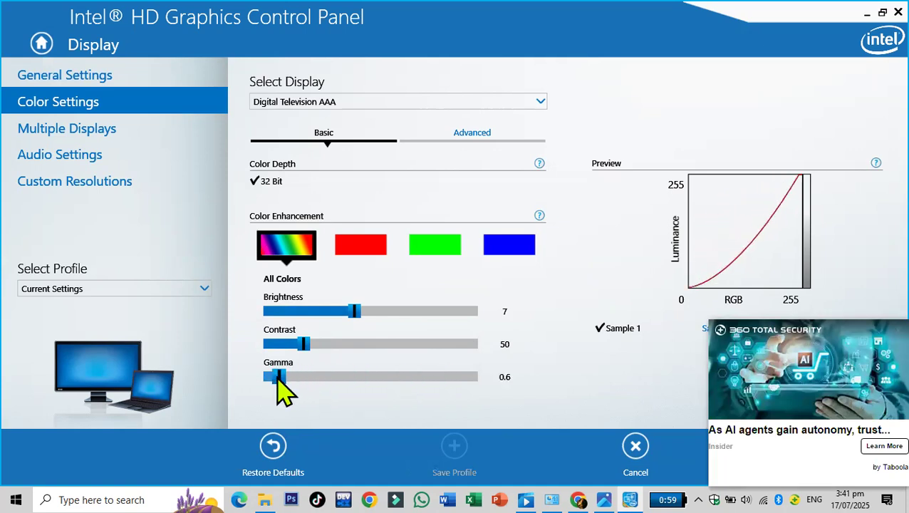
click(899, 329)
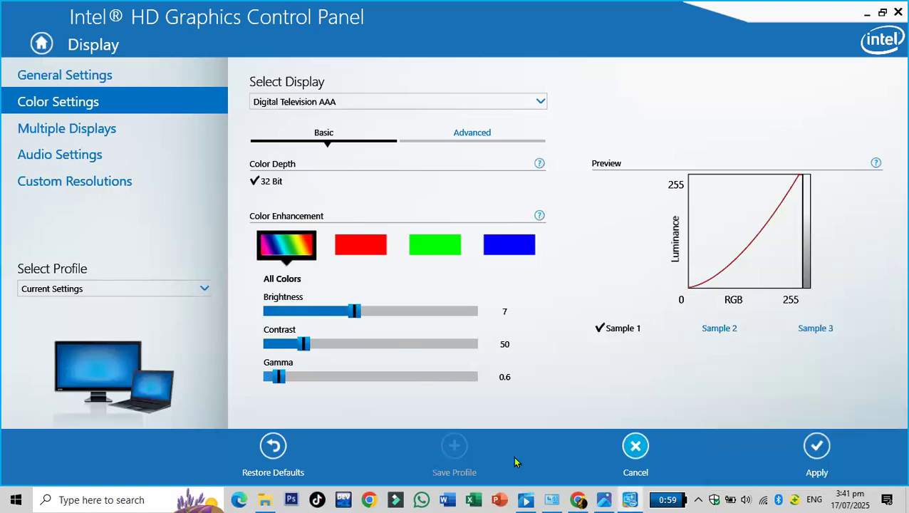
drag(286, 378, 303, 378)
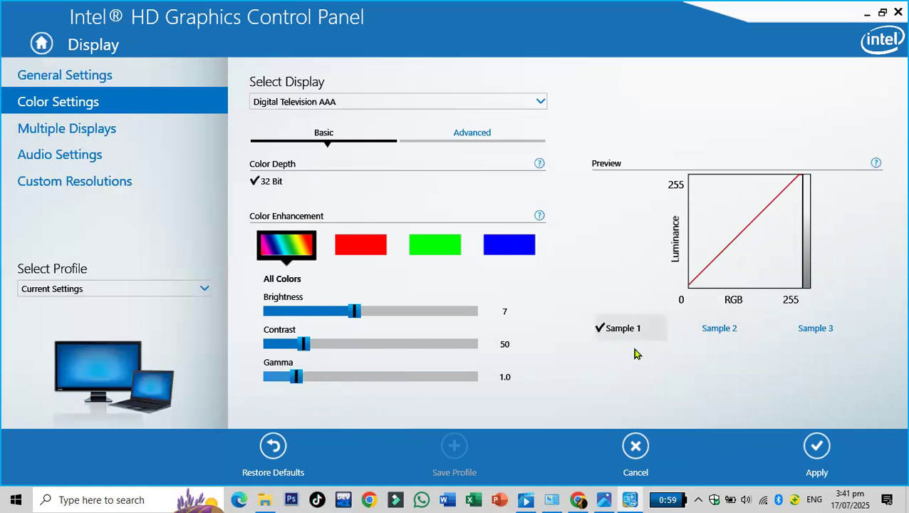
- Preview the colors on Sample 2 and Sample 3 while trying gamma 1.2 and contrast 51
click(730, 339)
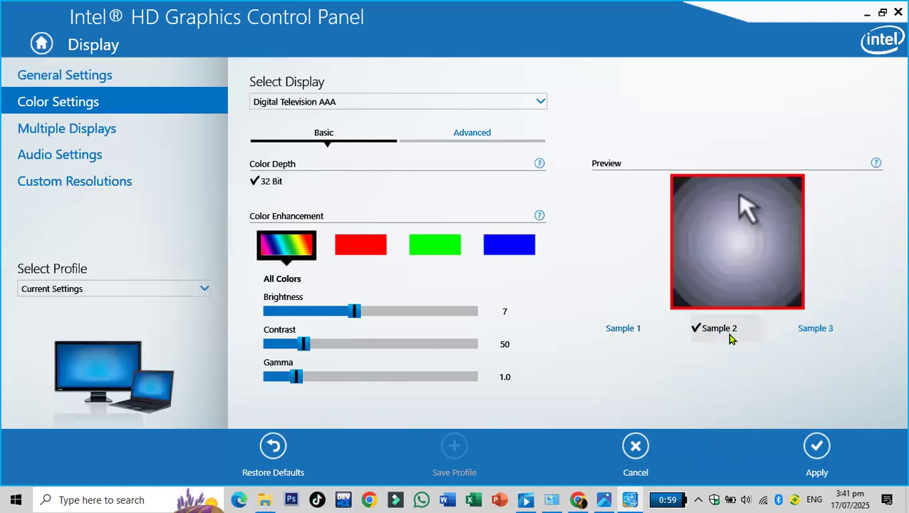
drag(326, 377, 305, 378)
click(836, 339)
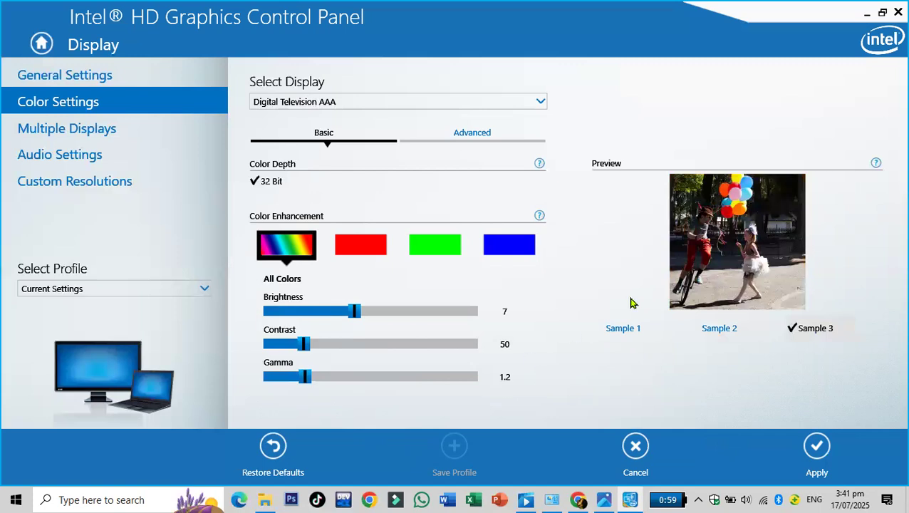
mouse_move(304, 345)
mouse_down()
mouse_move(332, 348)
mouse_move(307, 349)
mouse_up()
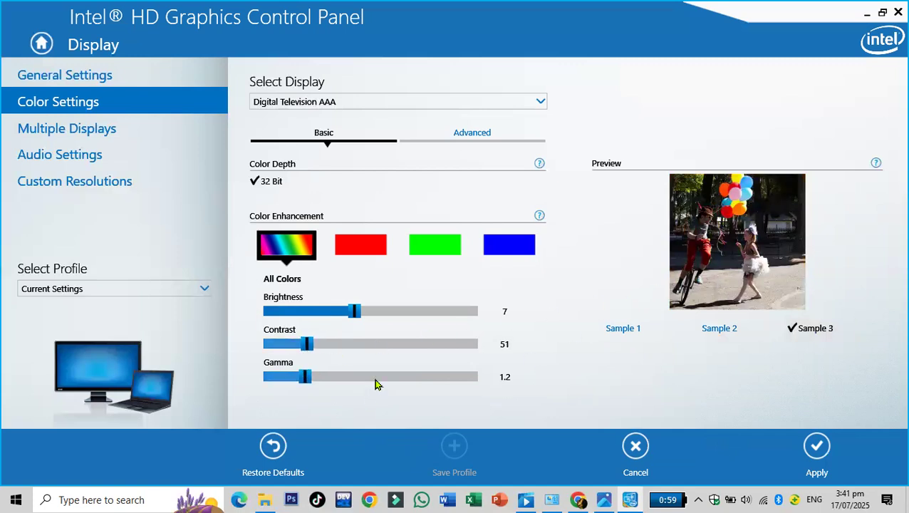
- Examine the Multiple Displays and Audio Settings pages, and open Custom Resolutions but decline to continue
click(91, 129)
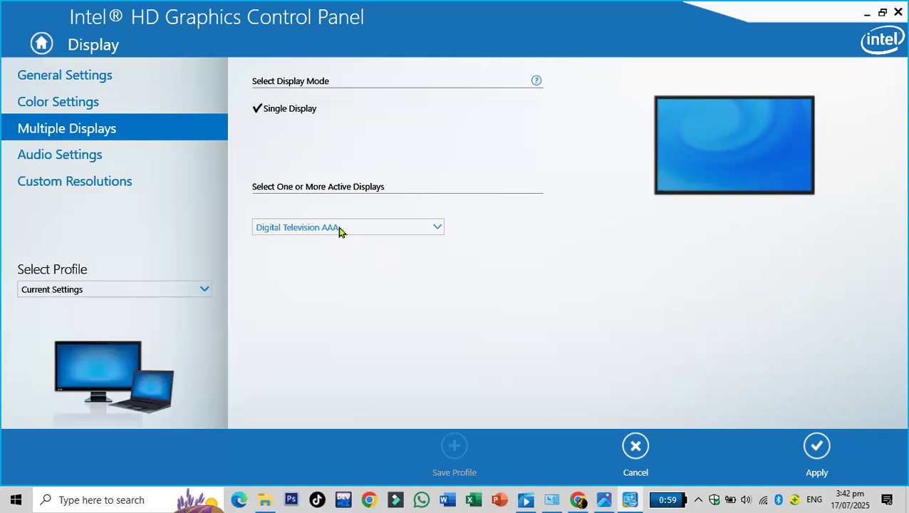
click(67, 154)
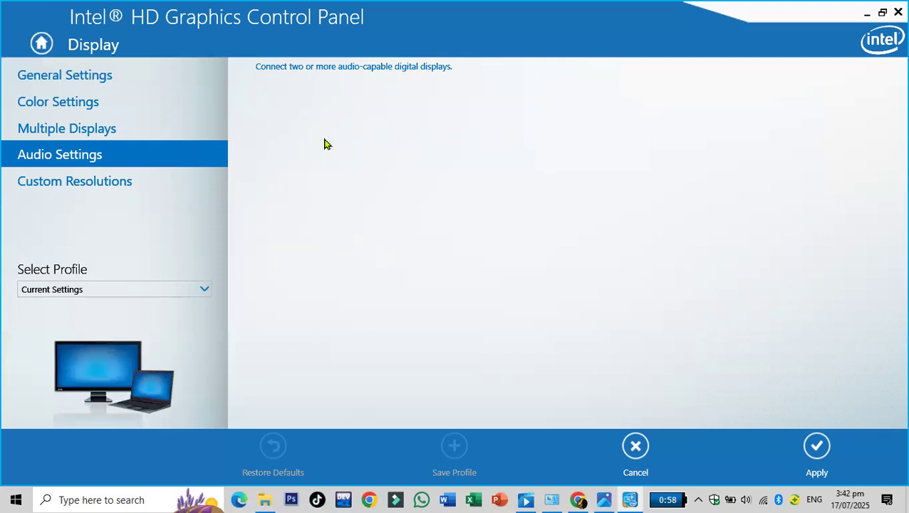
click(90, 187)
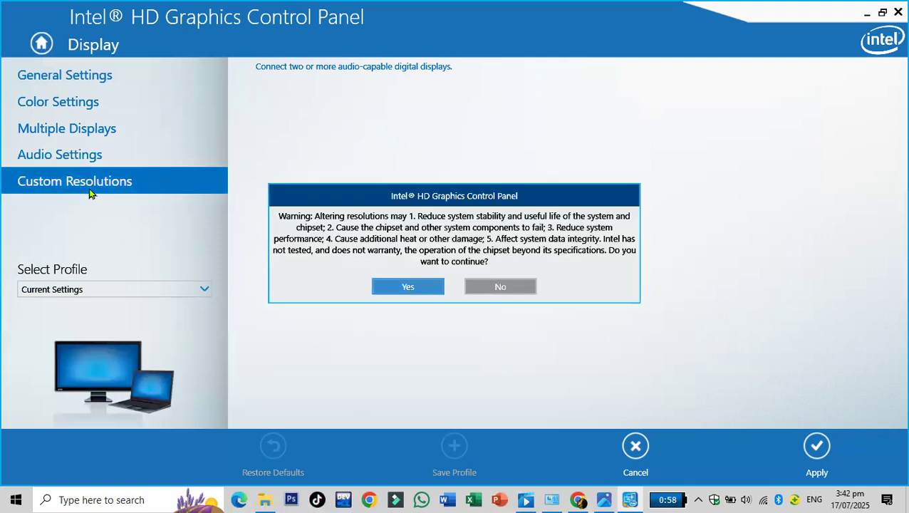
click(514, 285)
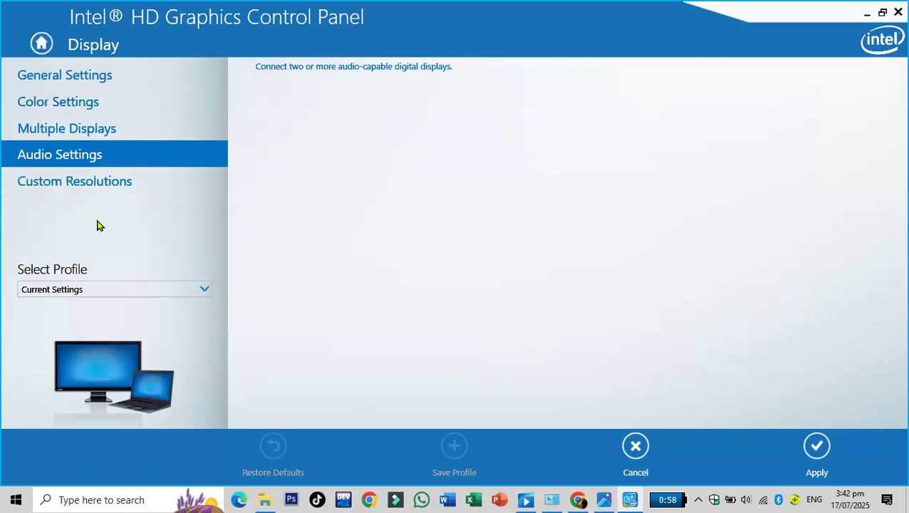
- Discard the pending display changes and open the 3D graphics settings for review
click(644, 452)
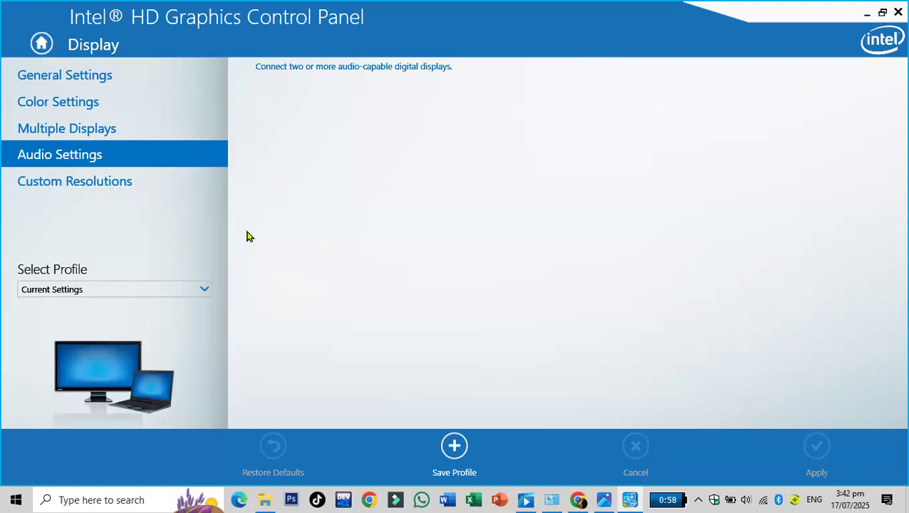
click(39, 44)
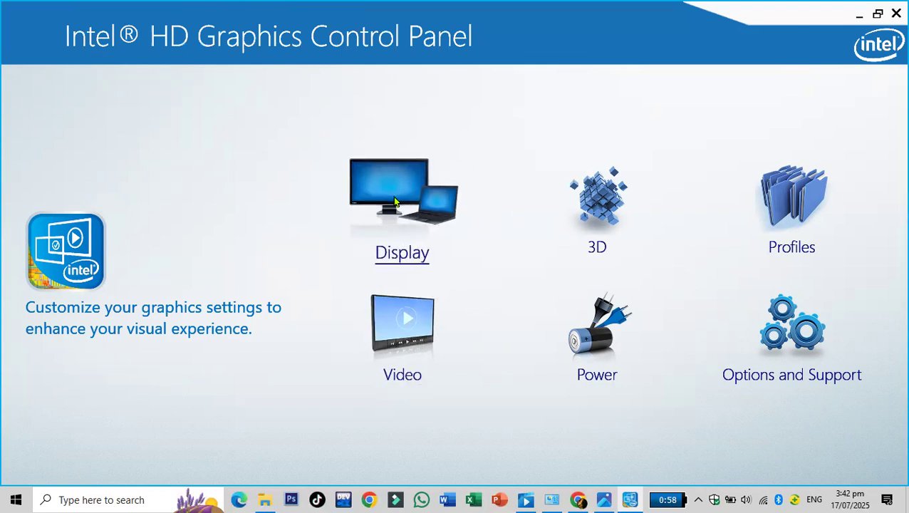
click(595, 222)
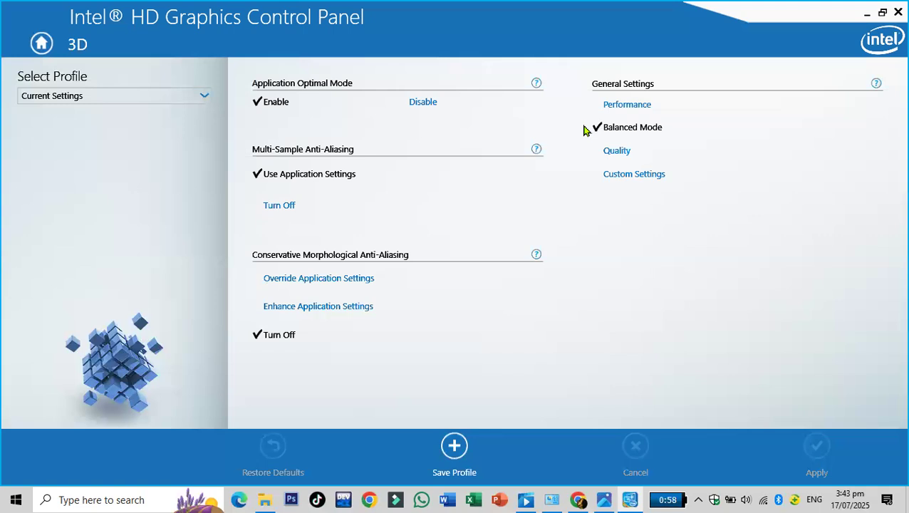
- Search Windows for 3D Viewer, view its bee model from different angles, and close the viewer
click(14, 499)
text(3d)
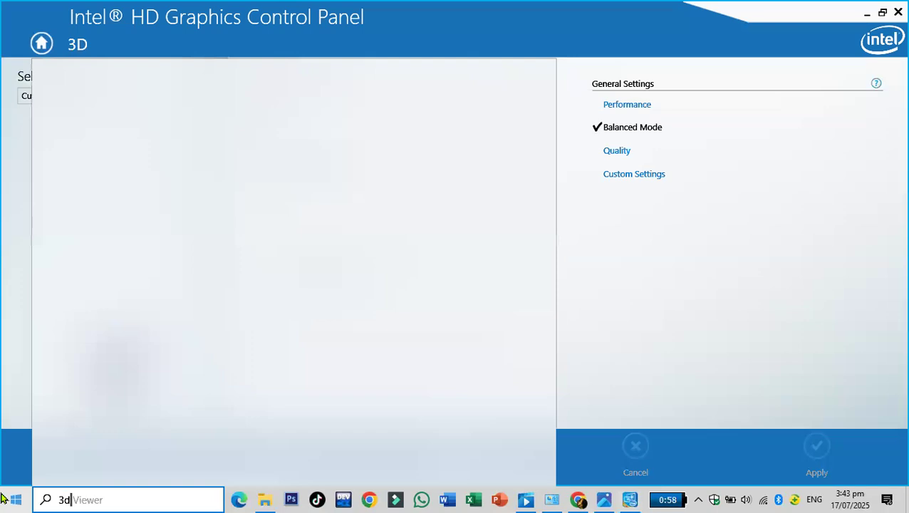
click(126, 150)
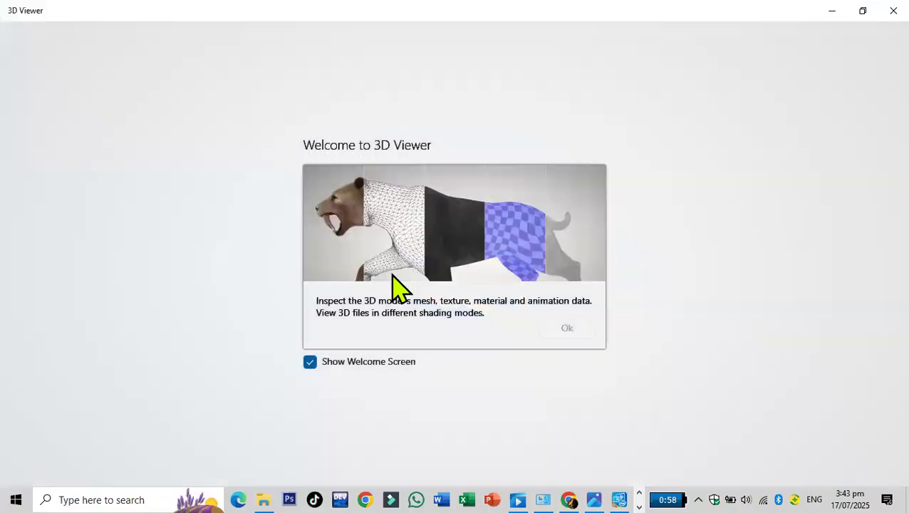
click(577, 332)
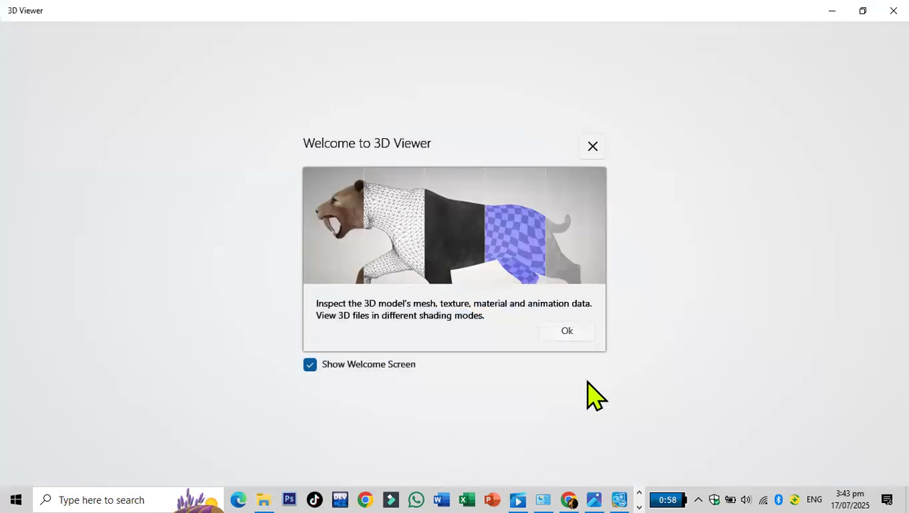
drag(415, 328, 329, 277)
drag(477, 350, 402, 355)
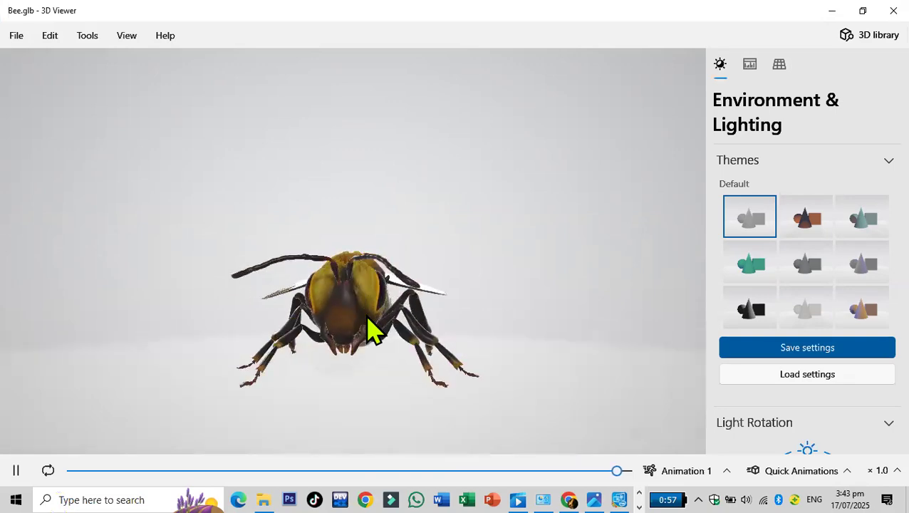
click(893, 10)
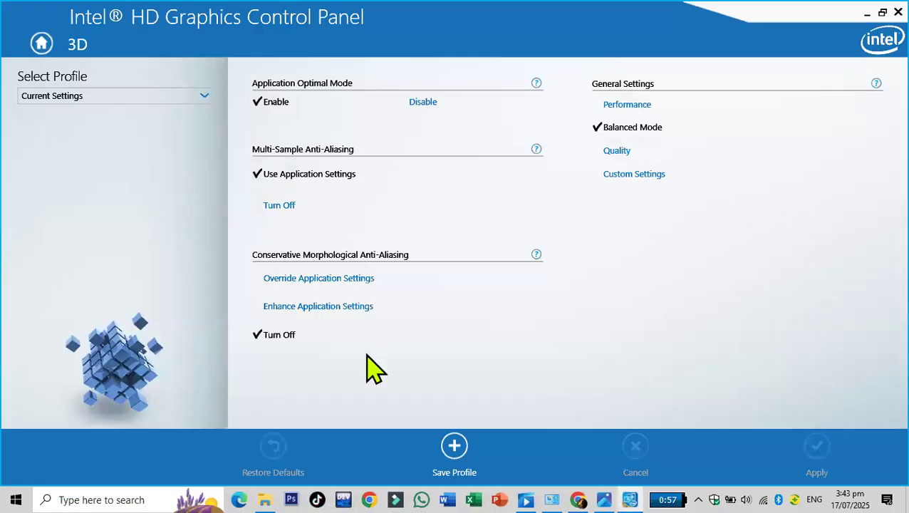
- Examine the Video color enhancement settings, and close the Intel HD Graphics Control Panel
click(42, 43)
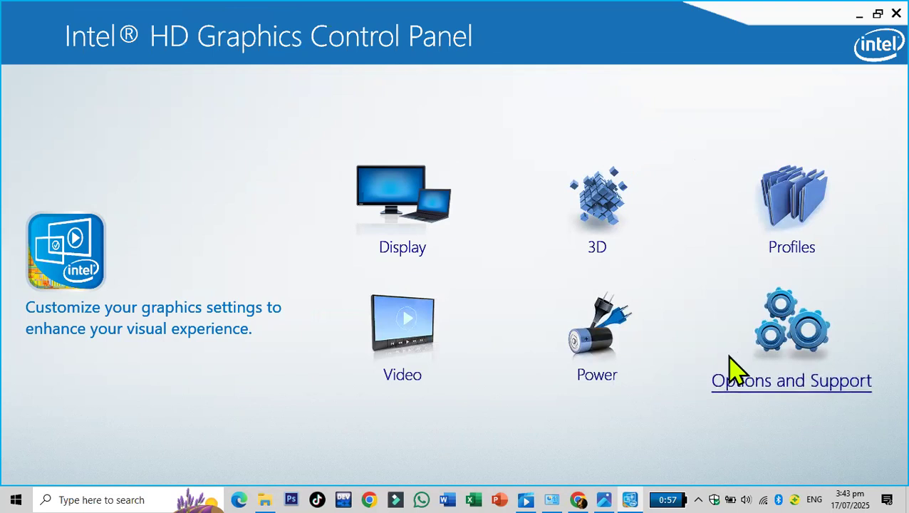
click(404, 320)
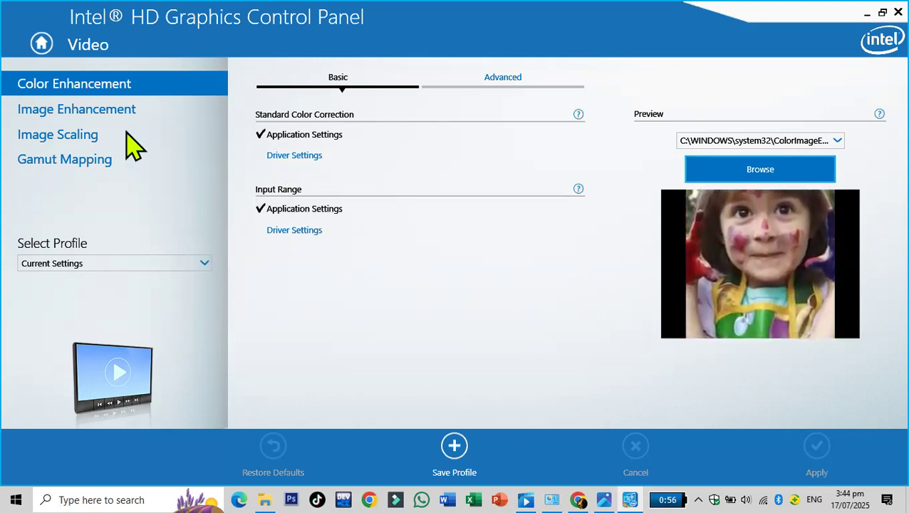
click(42, 43)
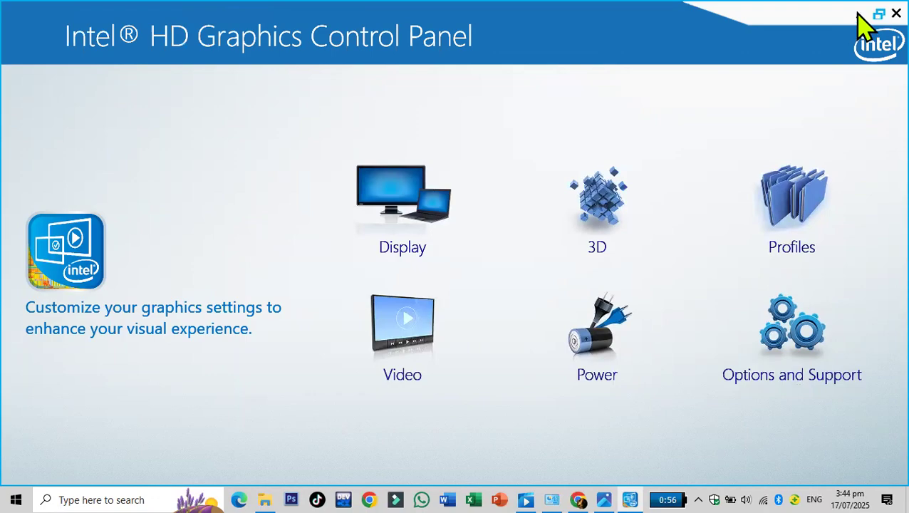
click(897, 14)
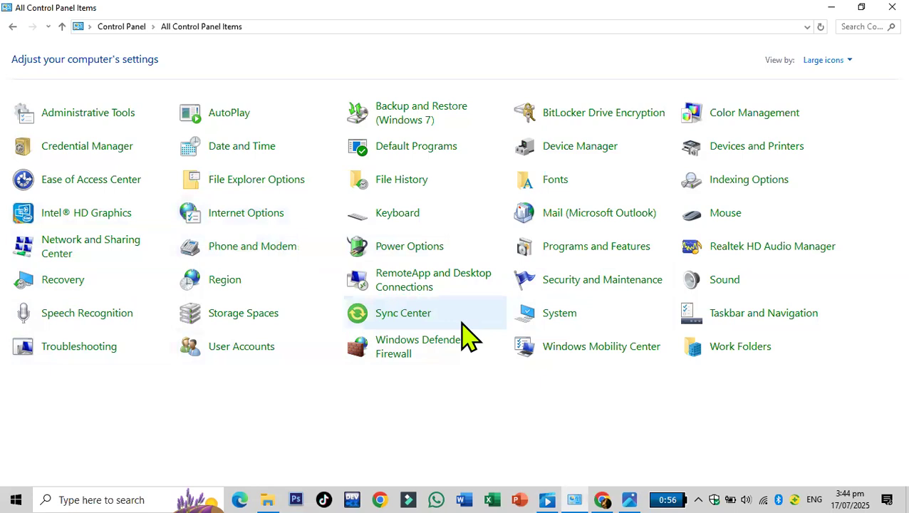
- Examine the General, Security, Privacy, Content, Connections, Programs and Advanced settings in Internet Properties
drag(204, 60, 617, 48)
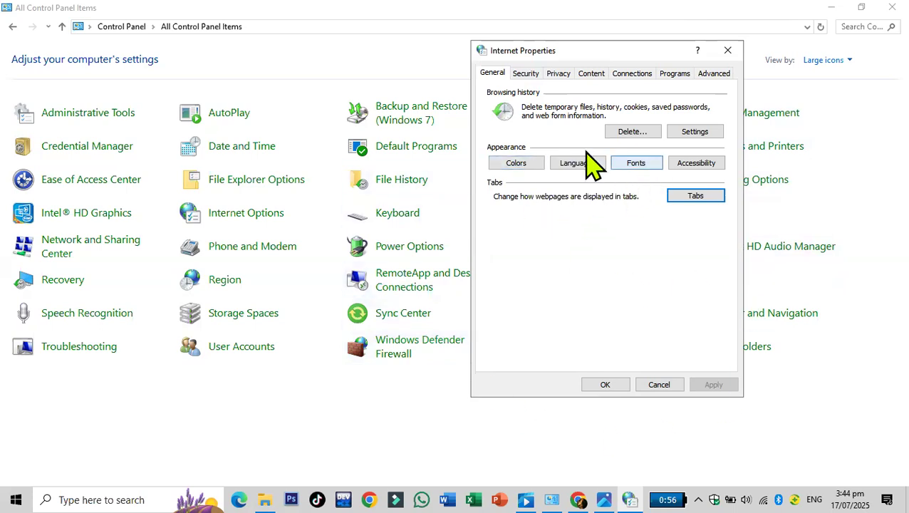
click(525, 74)
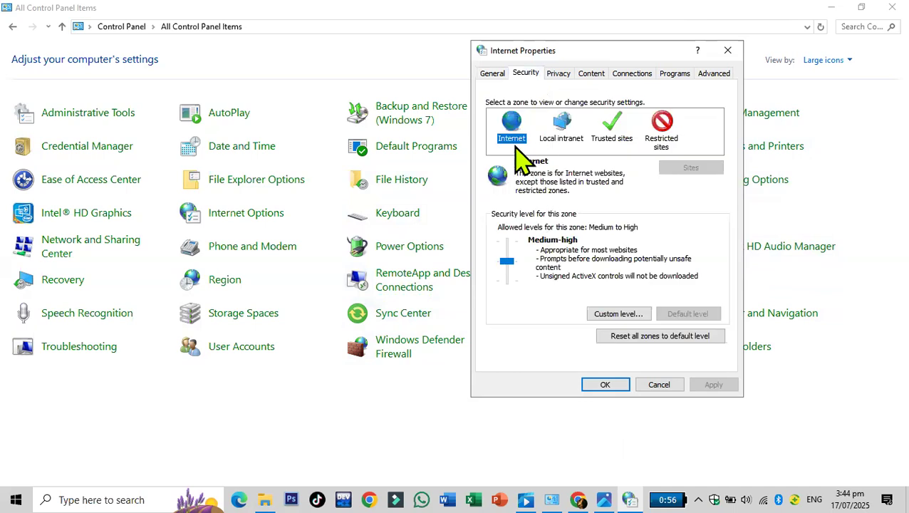
click(559, 75)
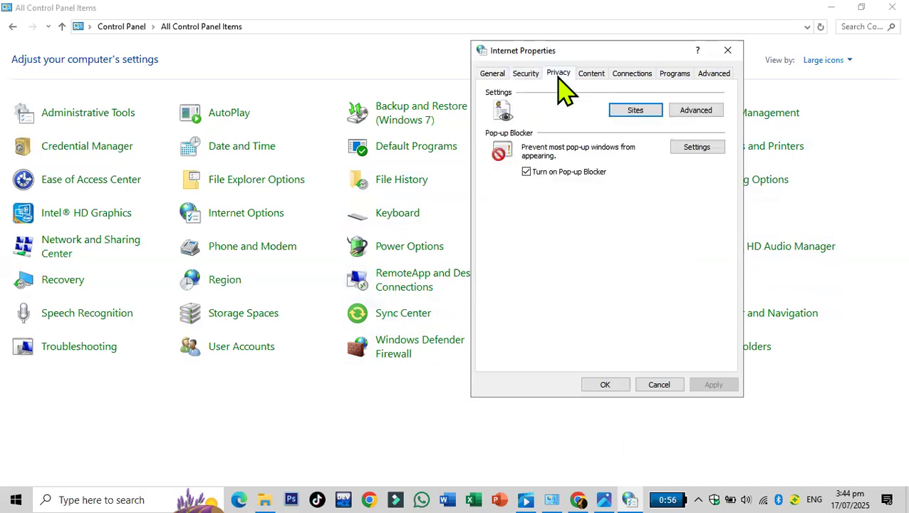
click(597, 76)
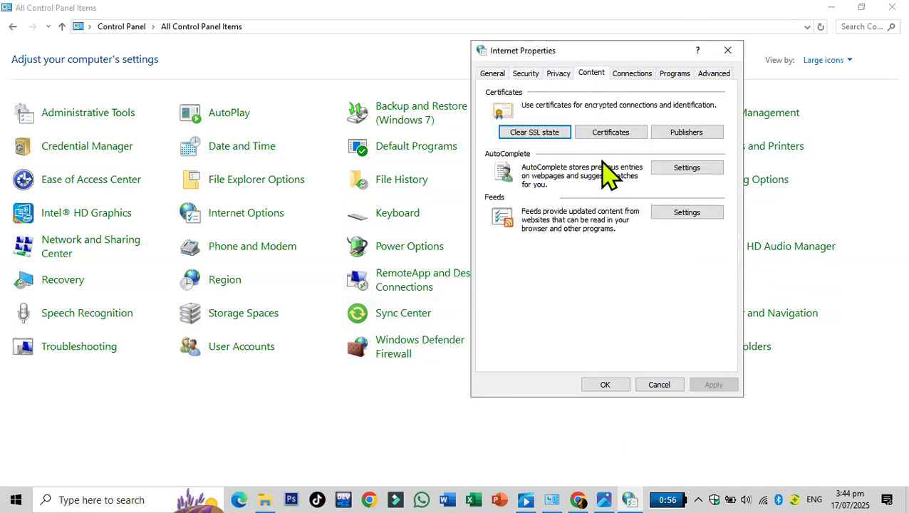
click(632, 74)
click(676, 76)
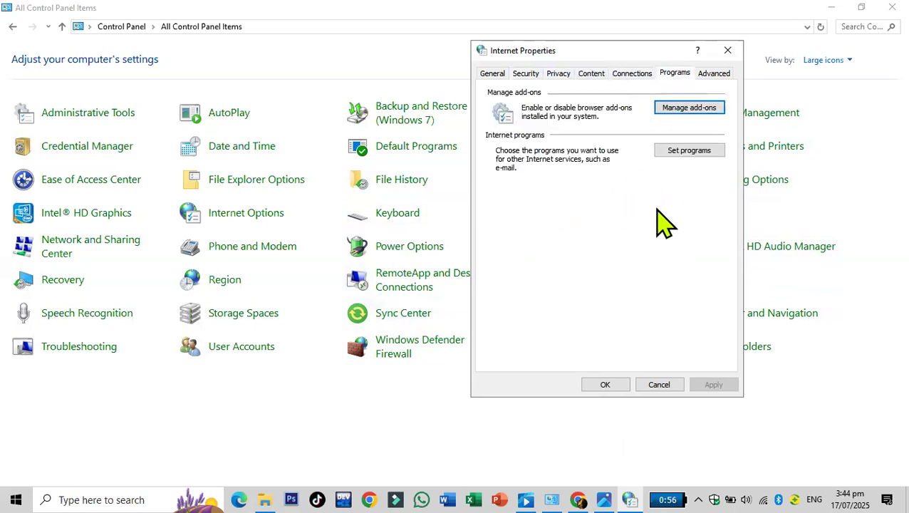
click(714, 76)
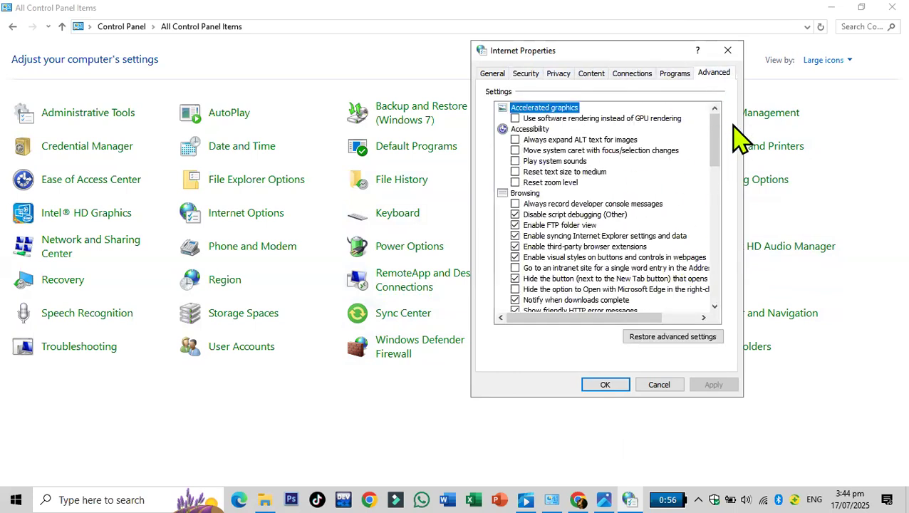
drag(714, 139, 714, 178)
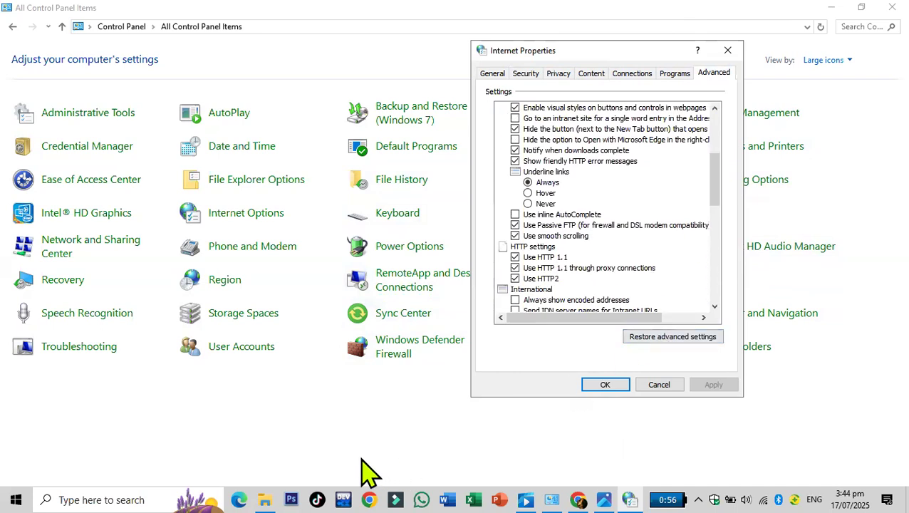
- Return to the General settings of Internet Properties and close the dialog
click(262, 497)
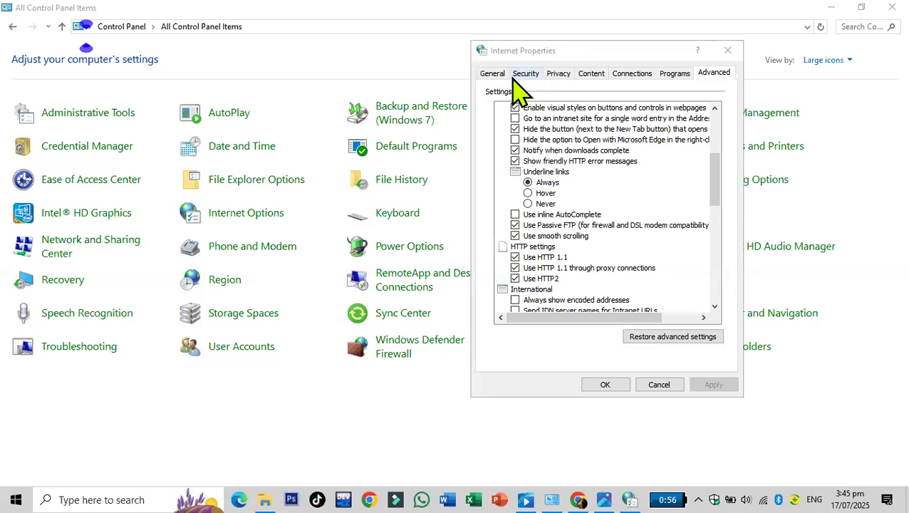
click(491, 73)
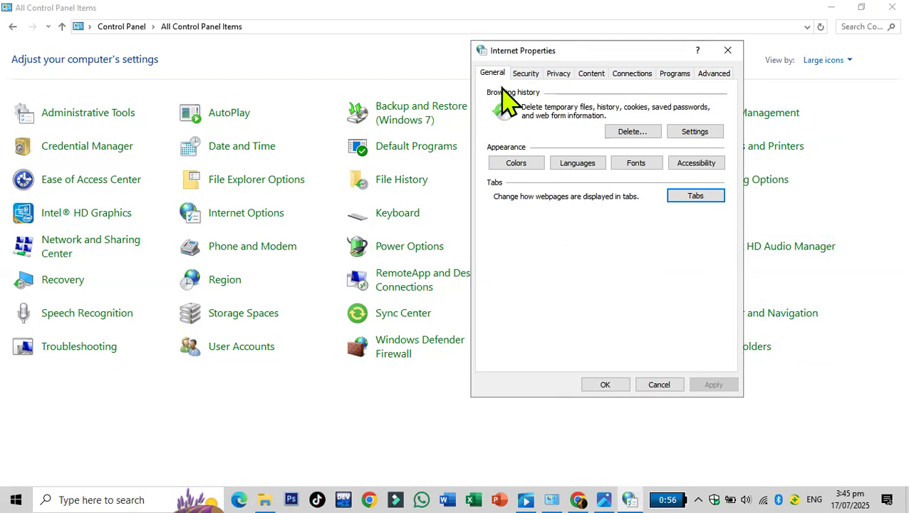
click(724, 57)
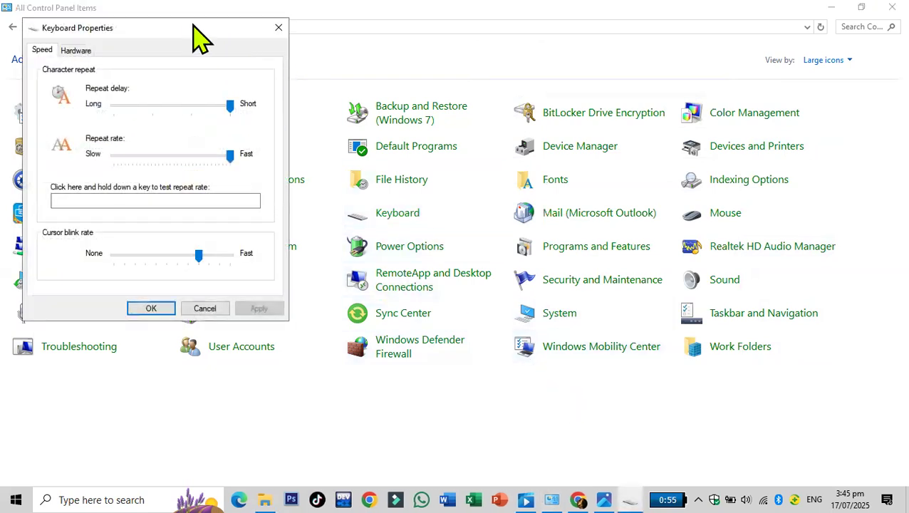
- Test the keyboard's repeat rate in Keyboard Properties with a long run of 5s, and clear the test text
drag(193, 27, 700, 27)
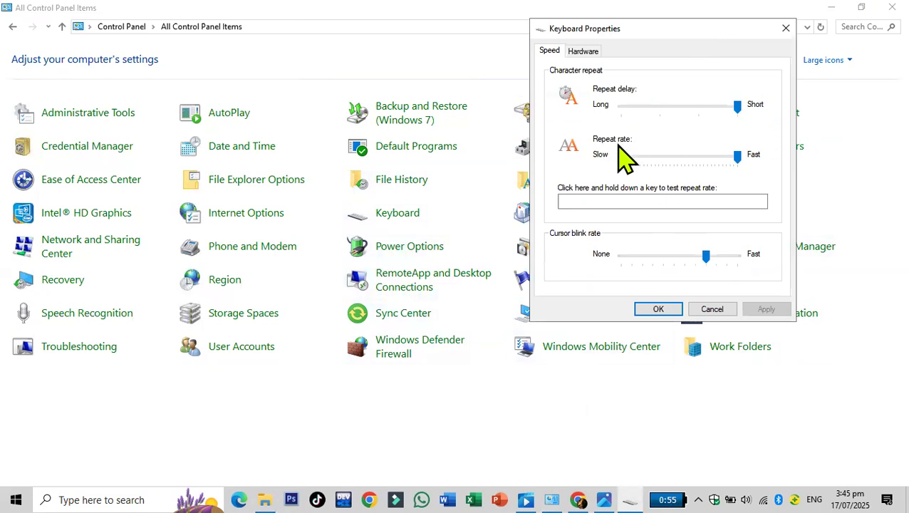
click(590, 203)
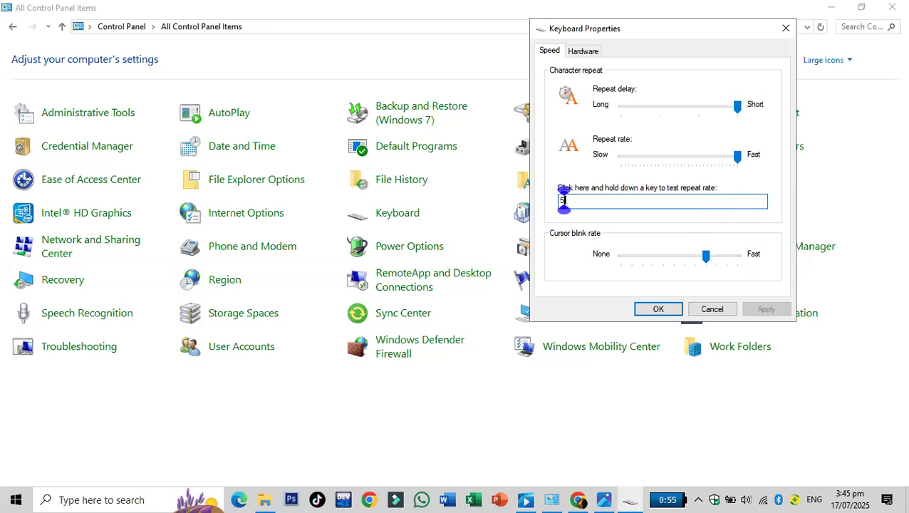
text(5555555555555555555555555555555555555555555)
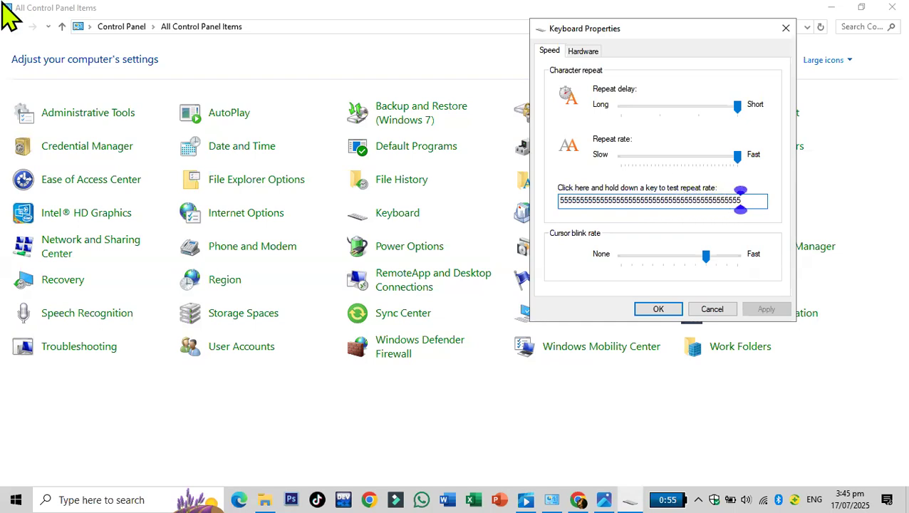
key(BackSpace)
key(BackSpace)
key(BackSpace)
key(BackSpace)
key(BackSpace)
key(BackSpace)
key(BackSpace)
key(BackSpace)
key(BackSpace)
key(BackSpace)
key(BackSpace)
key(BackSpace)
key(BackSpace)
key(BackSpace)
key(BackSpace)
key(BackSpace)
key(BackSpace)
key(BackSpace)
key(BackSpace)
key(BackSpace)
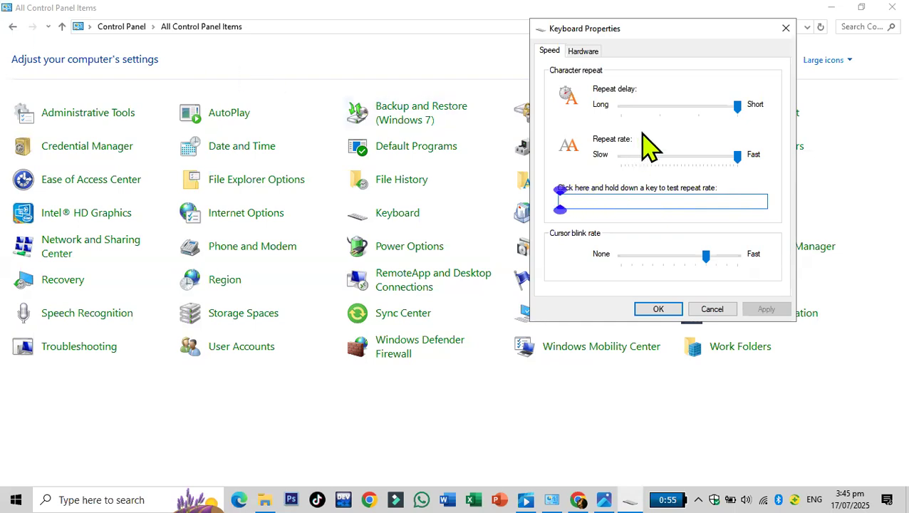
- Set the keyboard's repeat rate to the slowest value and its repeat delay to the longest
click(700, 158)
drag(700, 158, 619, 159)
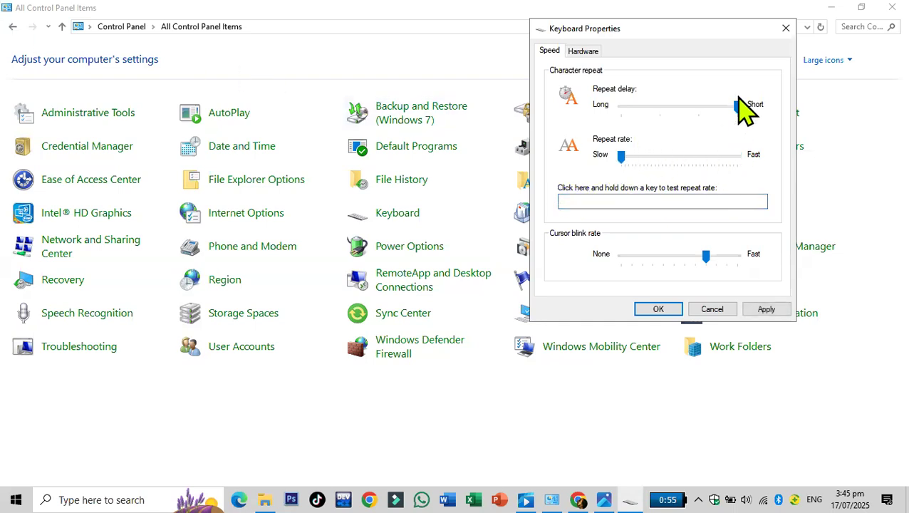
drag(737, 105, 611, 106)
- Test the slow repeat rate with a run of 5s, a space, a 6 and more 5s in the test field
click(582, 199)
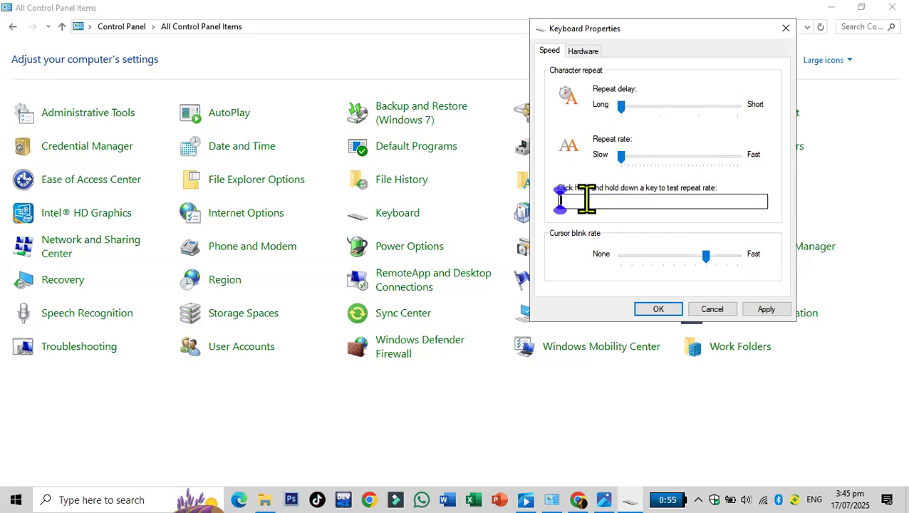
text(5)
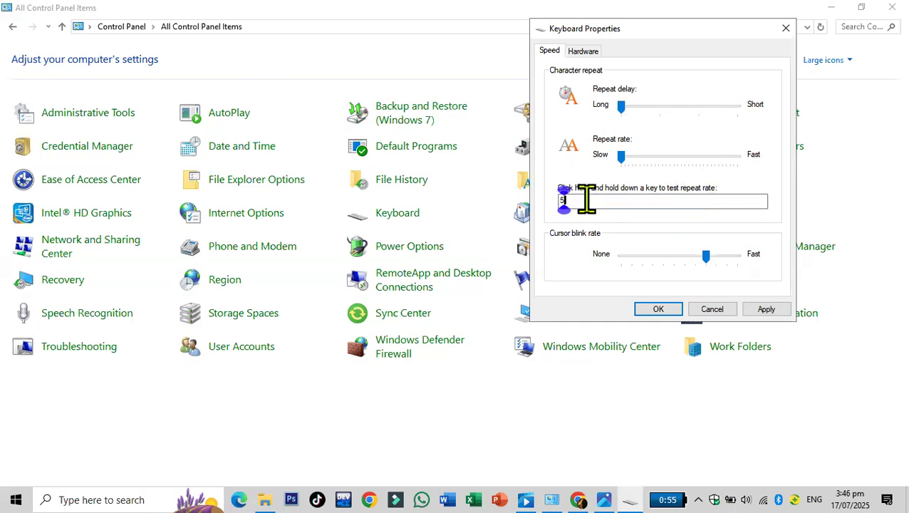
text(5555)
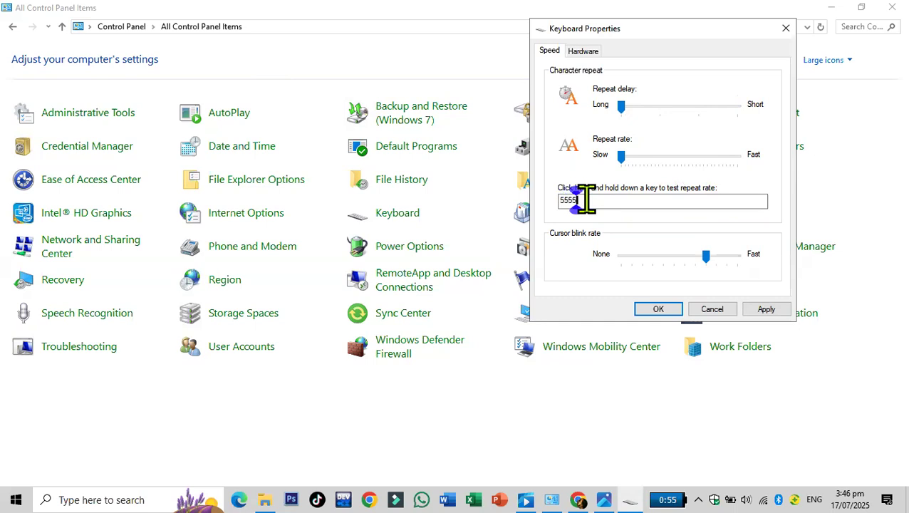
text(5555555)
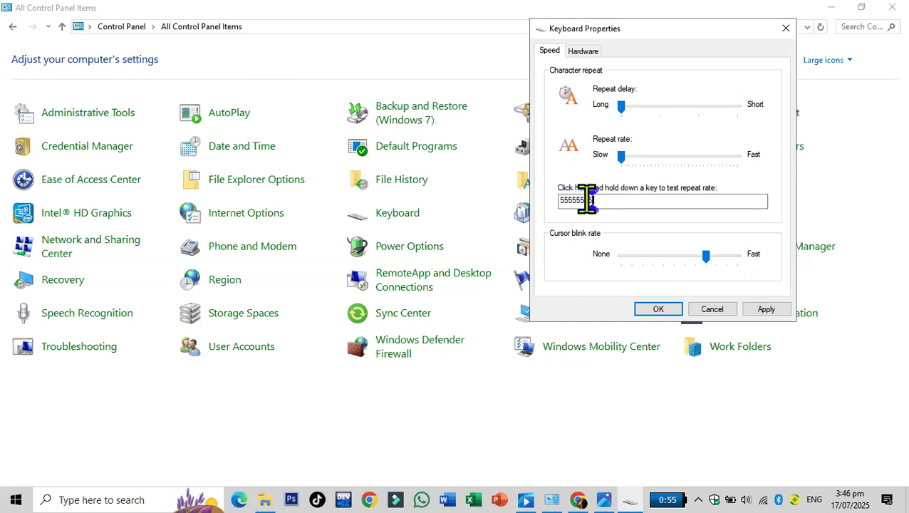
text(55)
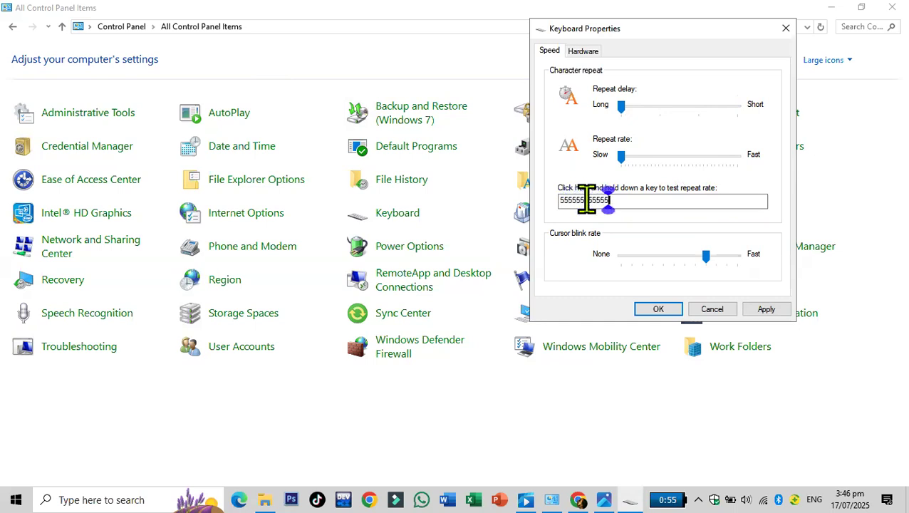
text(555)
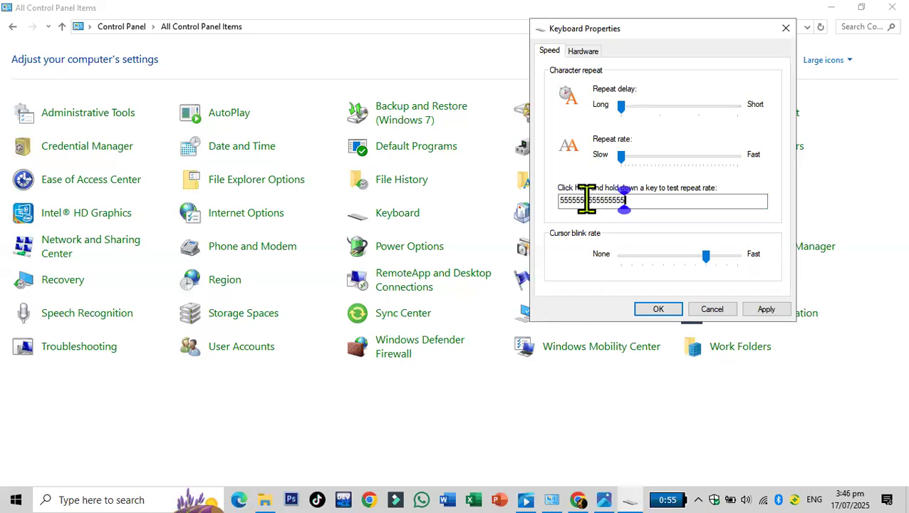
text(5555)
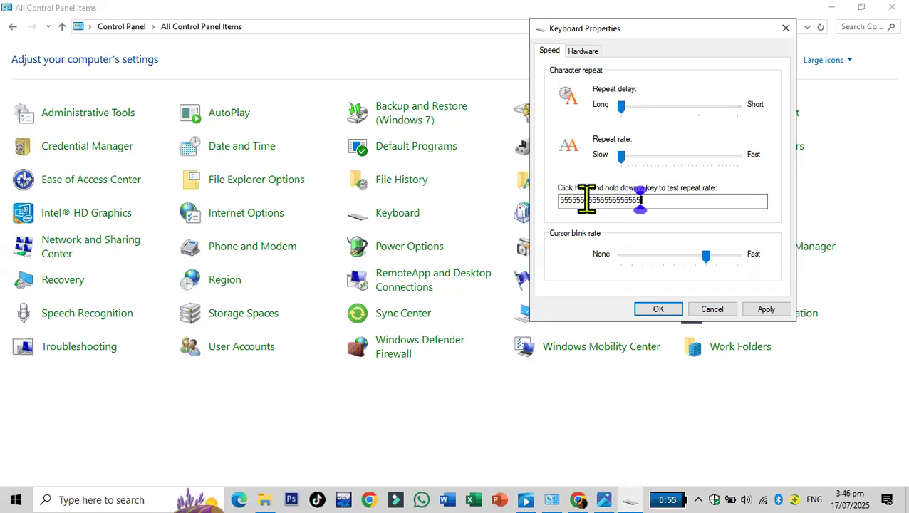
text(555)
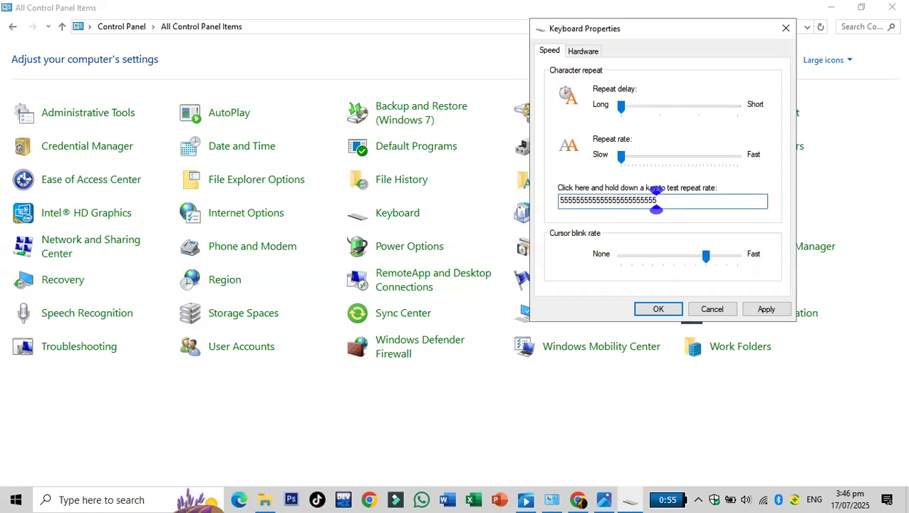
text( 65)
text(5555)
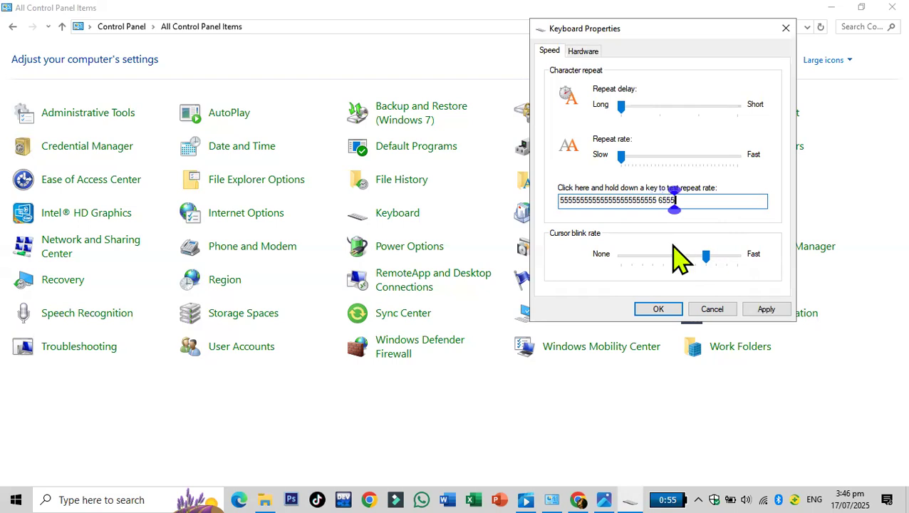
text(5555)
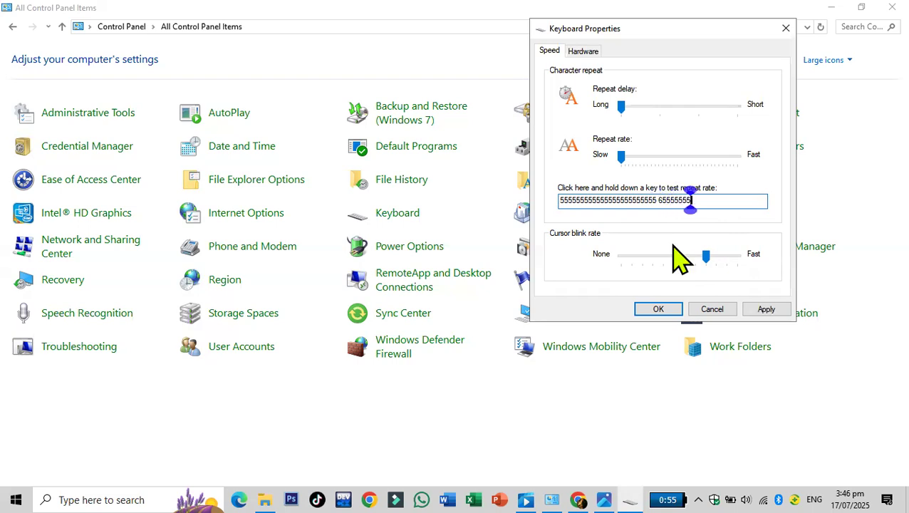
text(5555)
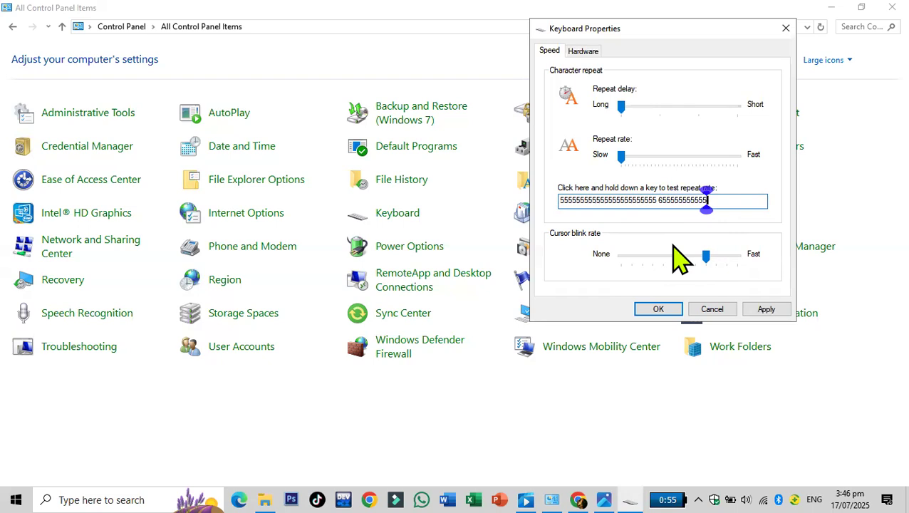
text(555555)
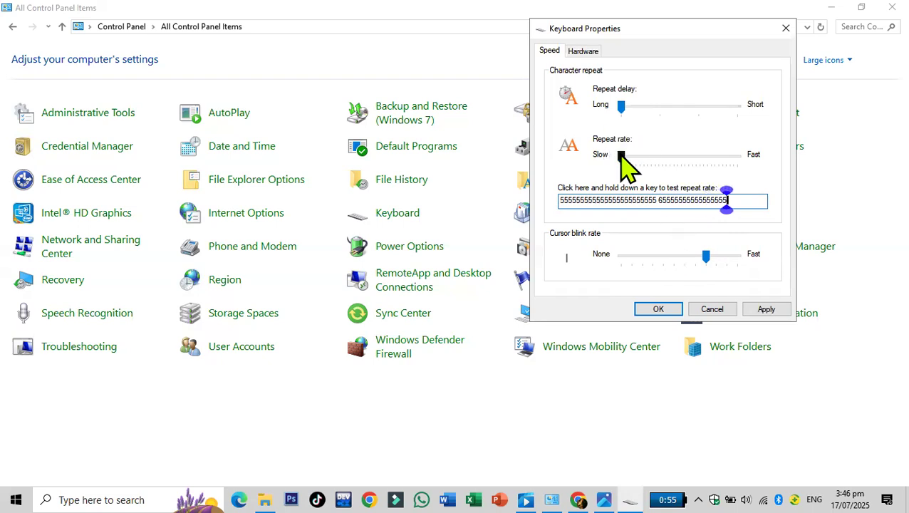
- Set the repeat rate to the fastest value and the repeat delay to the shortest, and clear the test text
drag(620, 157, 812, 154)
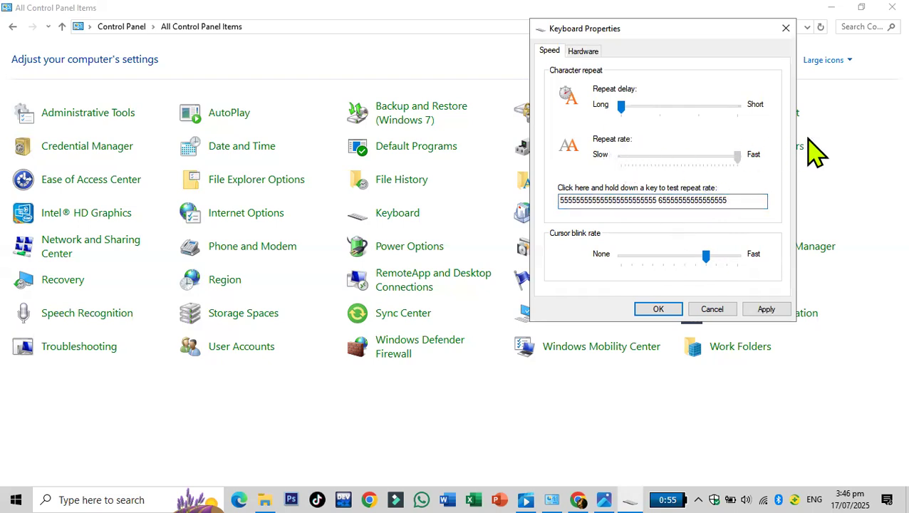
drag(621, 105, 787, 151)
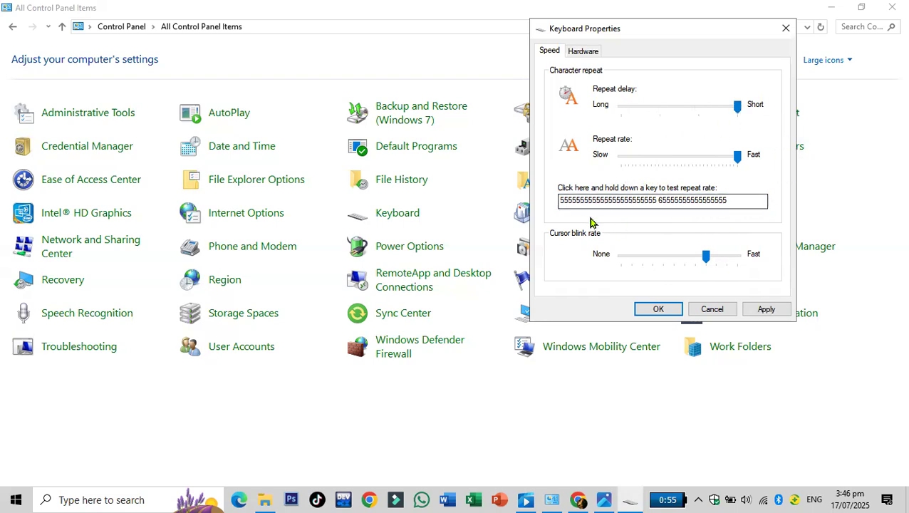
drag(744, 195, 508, 198)
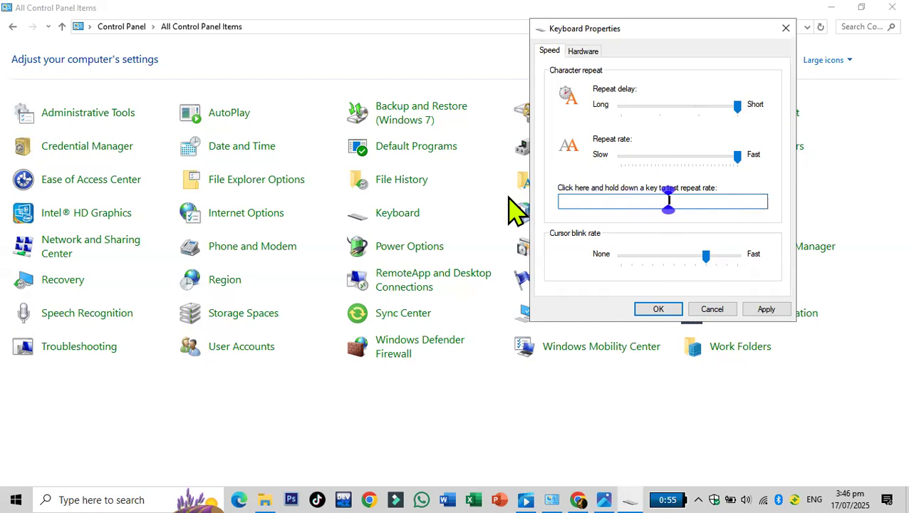
- Enter ddddWqw in the repeat rate test field and insert qeqq before the W
click(562, 202)
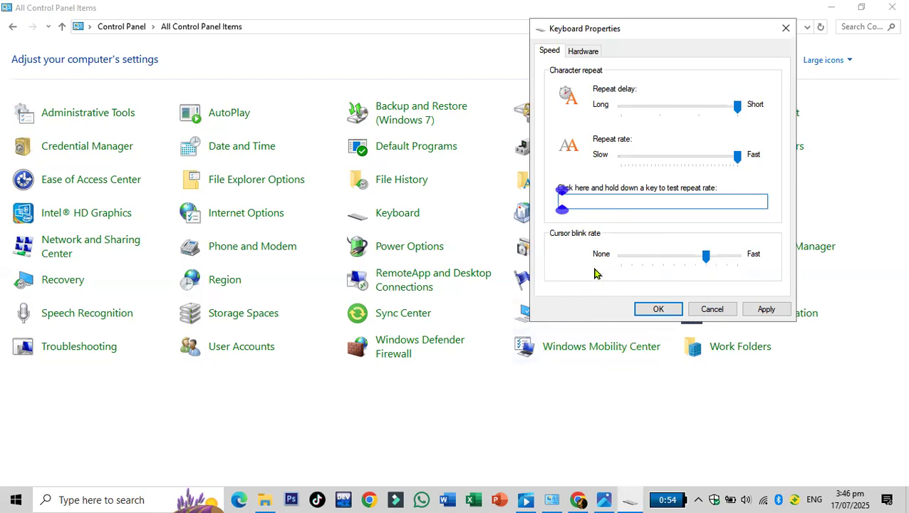
text(dddd)
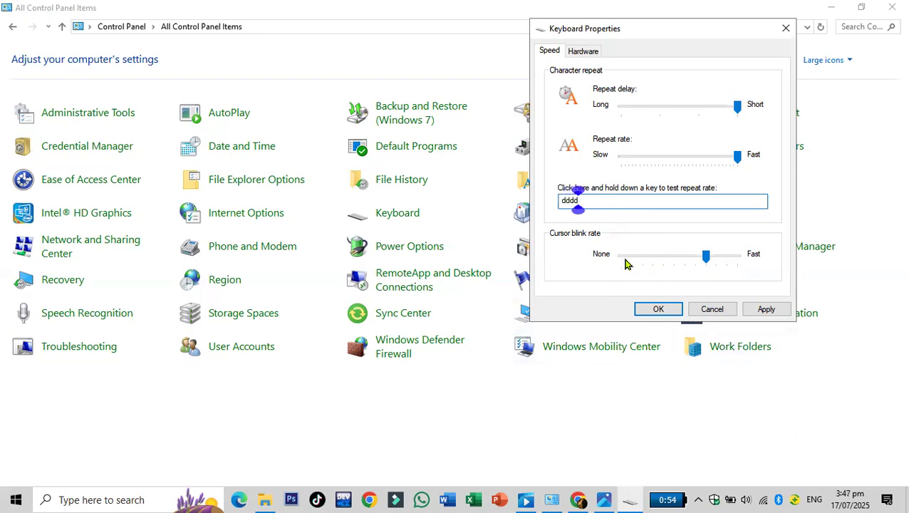
text(Wqw)
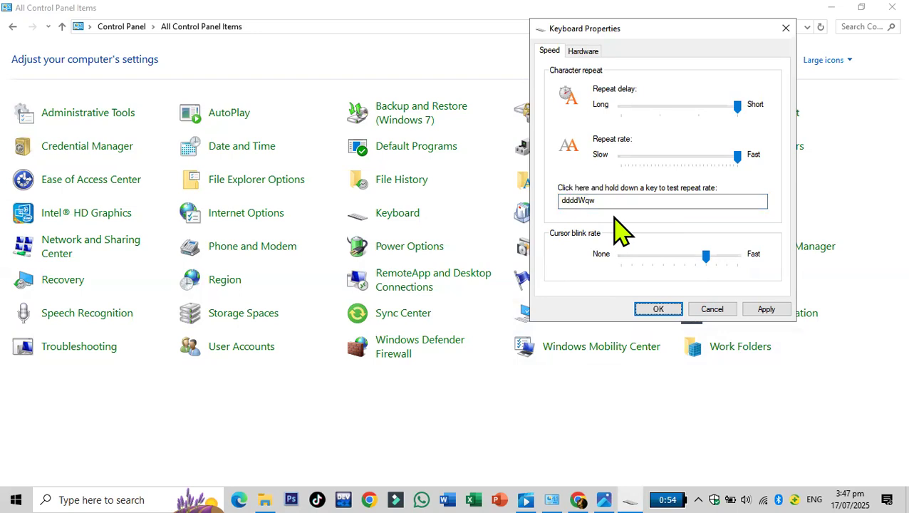
click(578, 200)
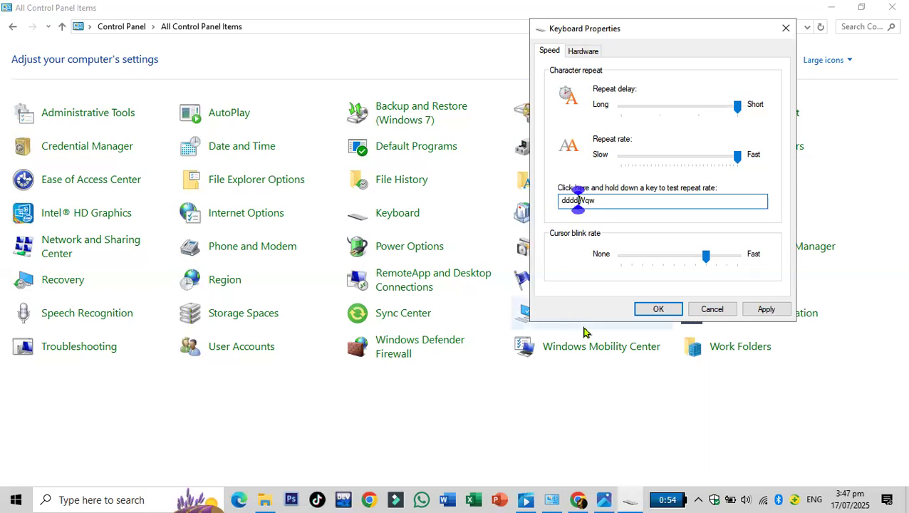
text(qeqq)
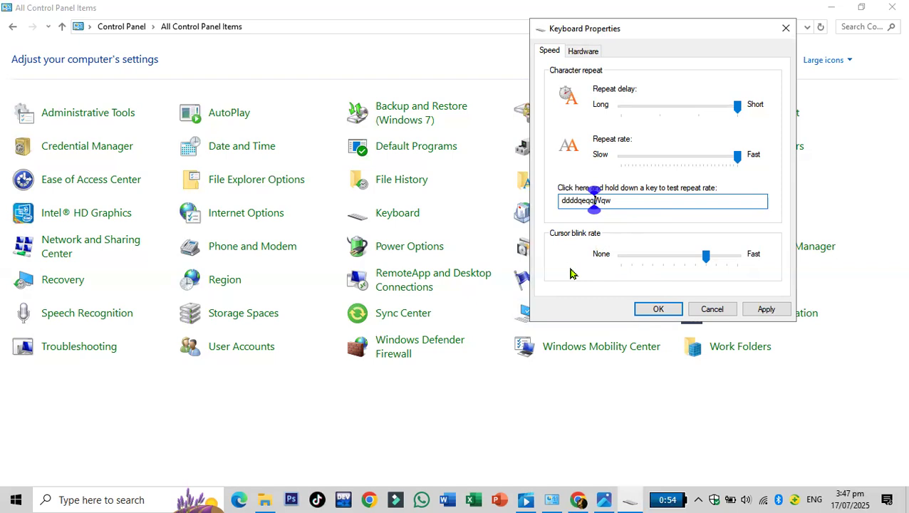
- Test the cursor blink rate at Fast and None, leave it at the fastest, and accept the keyboard properties after viewing the hardware devices
drag(707, 260, 742, 259)
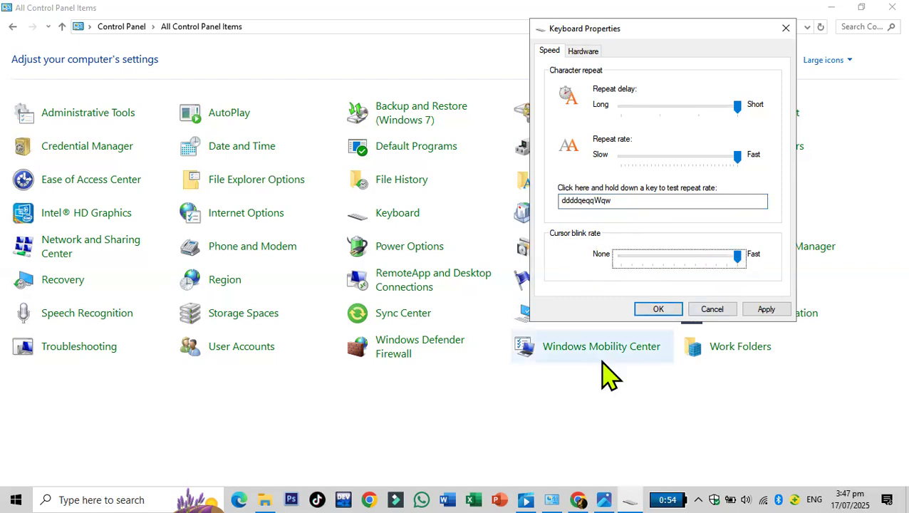
drag(740, 258, 604, 258)
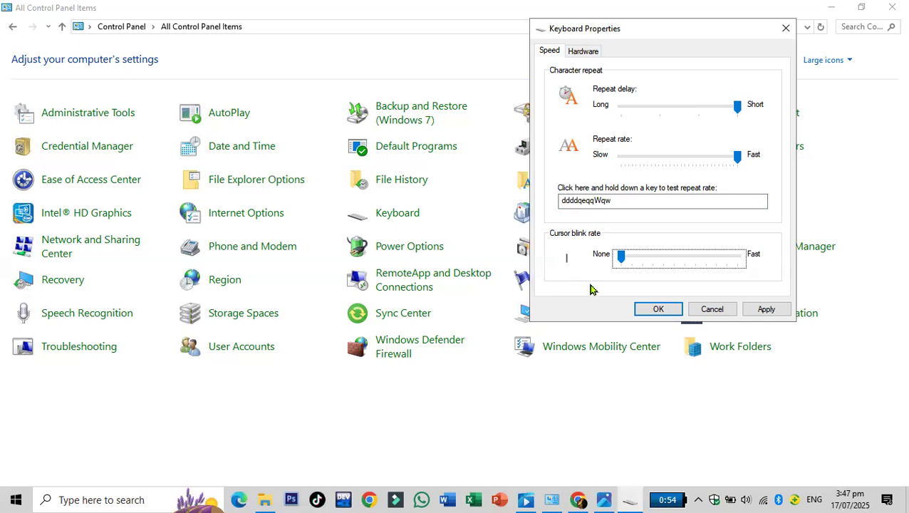
drag(625, 258, 739, 255)
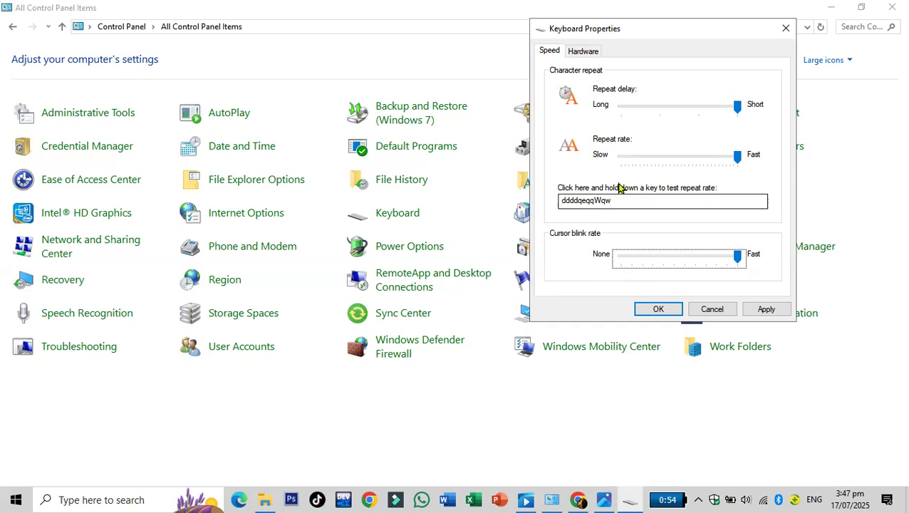
click(583, 51)
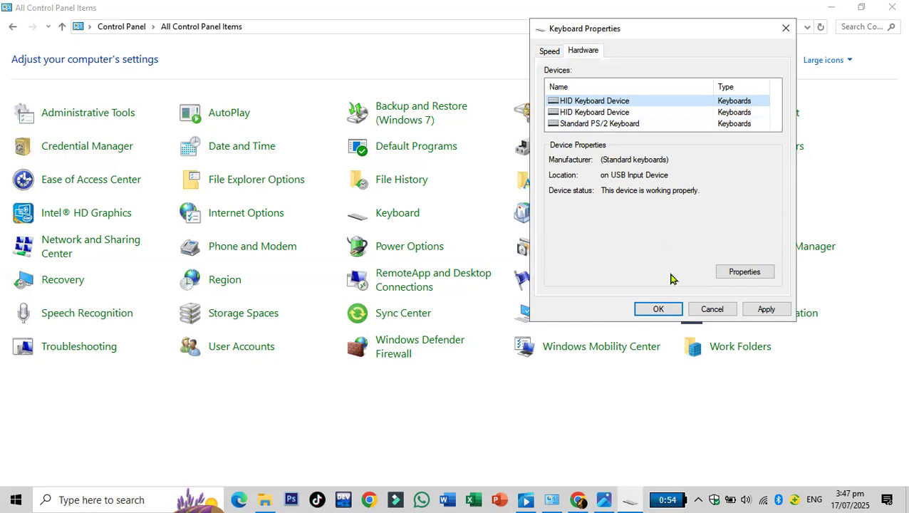
click(659, 309)
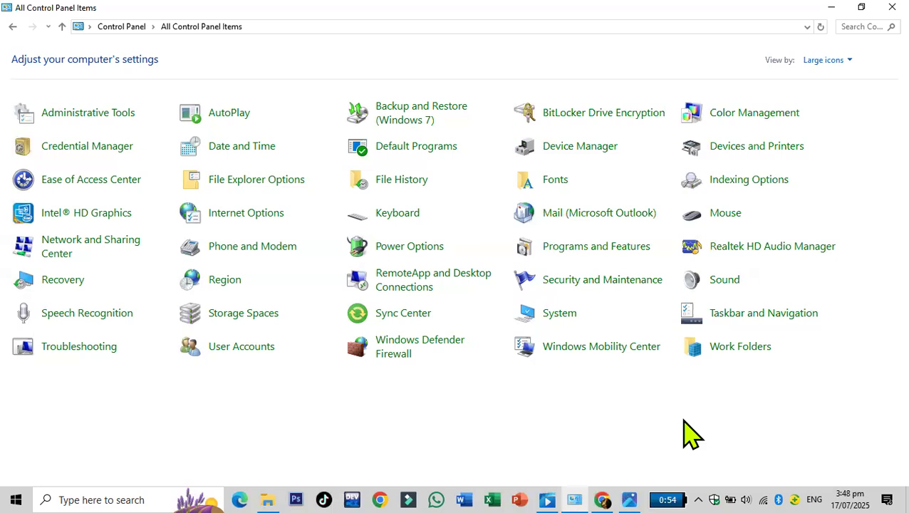
- Open the Mouse properties, move the dialog aside, and show its button configuration settings
click(631, 214)
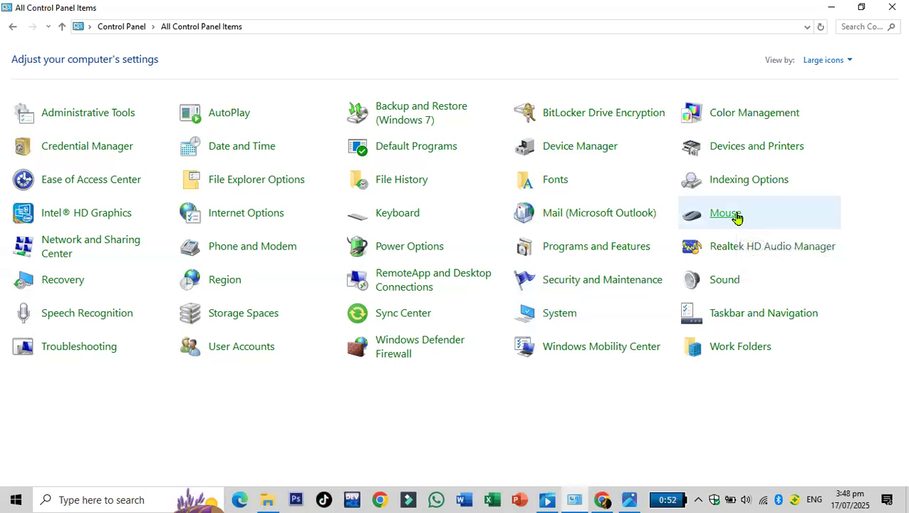
click(725, 213)
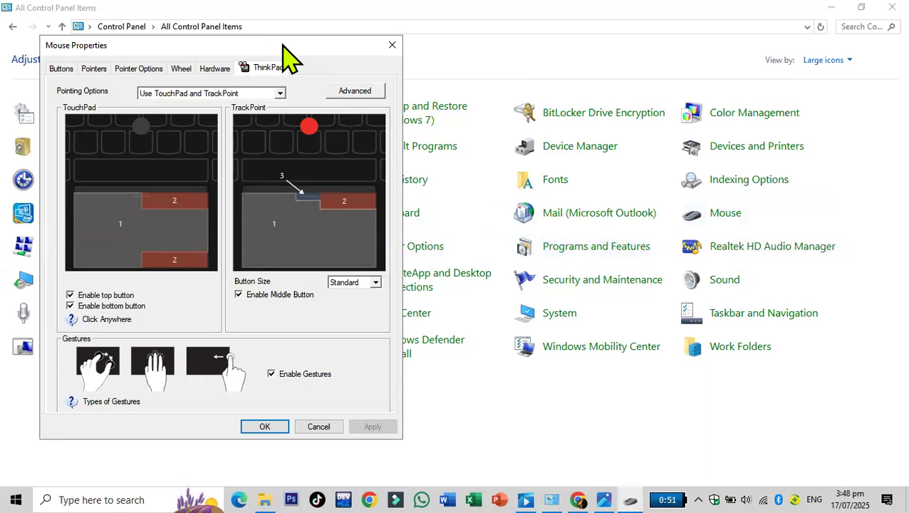
drag(283, 44, 701, 49)
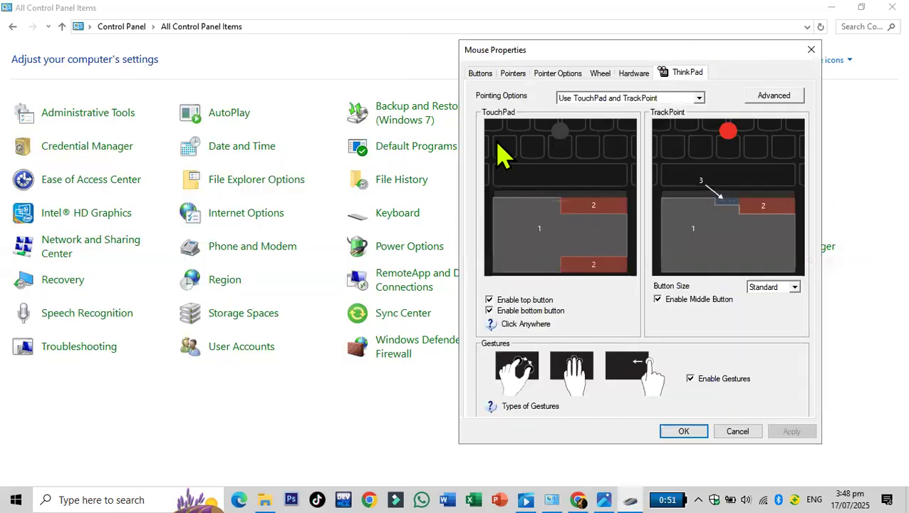
click(480, 74)
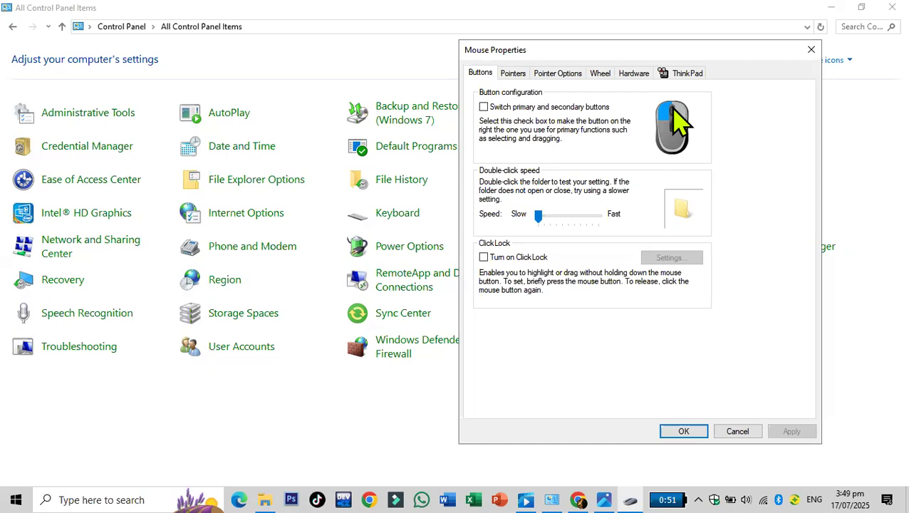
- Switch the primary and secondary mouse buttons, test them by minimizing and restoring the Control Panel window, and turn the switch off
click(489, 108)
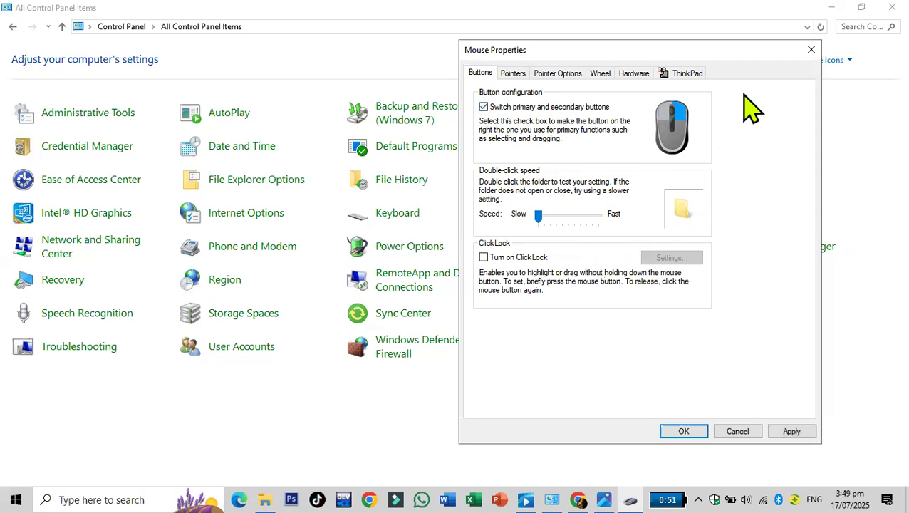
click(819, 9)
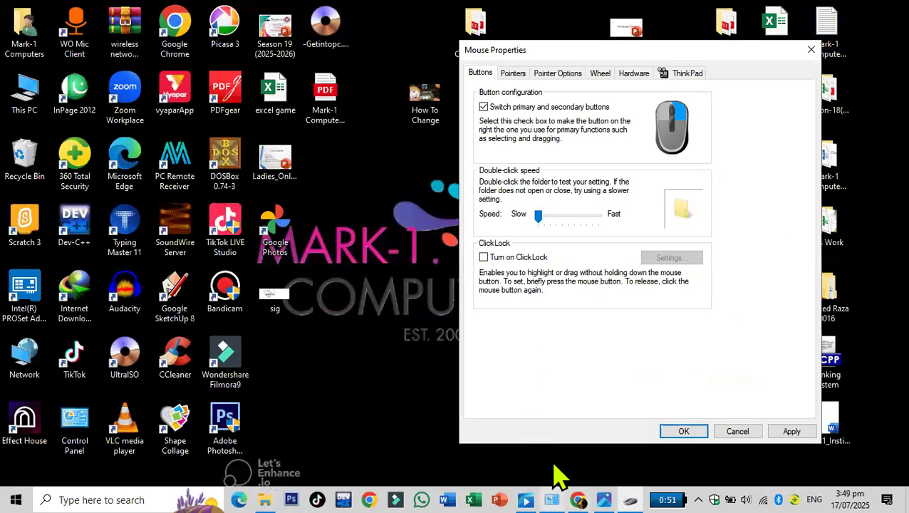
click(552, 498)
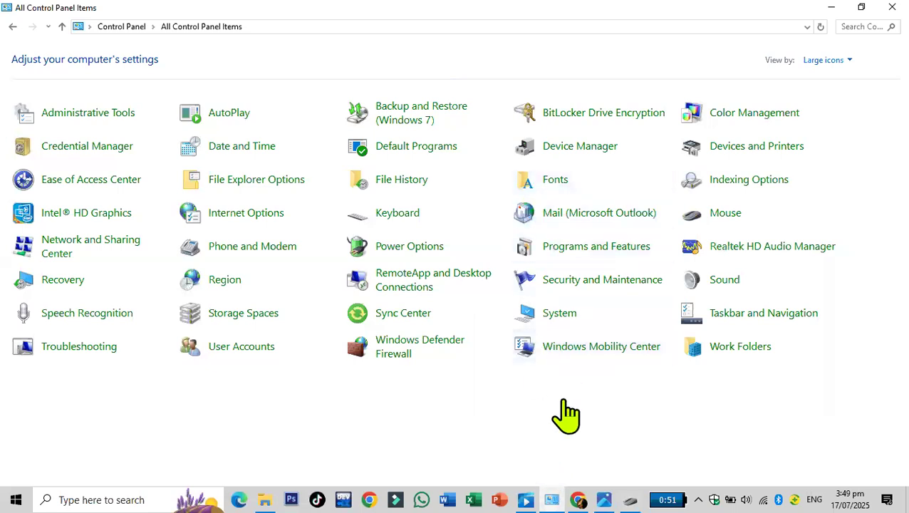
mouse_move(629, 498)
click(630, 466)
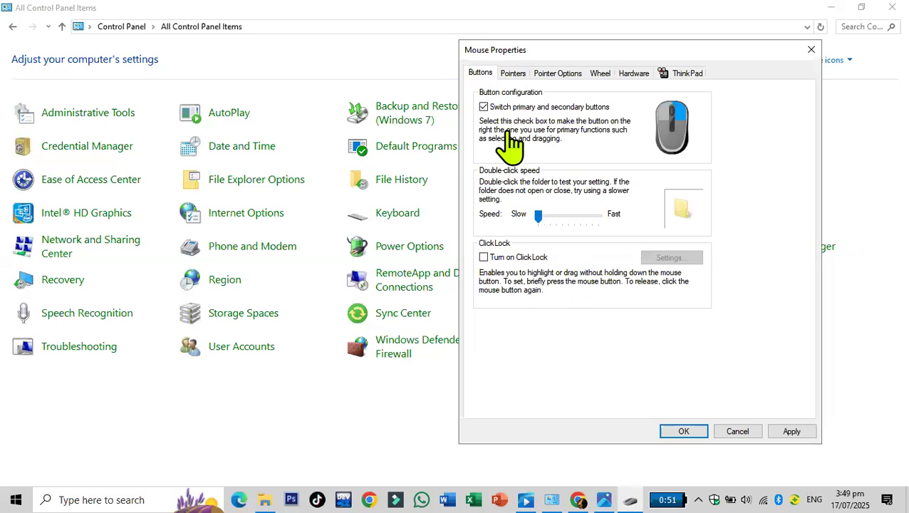
click(484, 108)
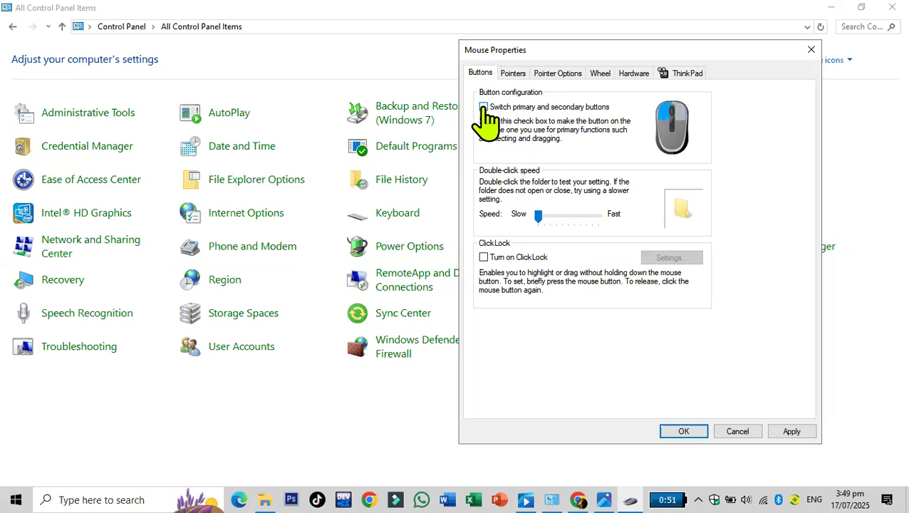
- Minimize Control Panel and compare opening the desktop context menu with normal and switched mouse buttons, leaving the switch turned off
click(833, 8)
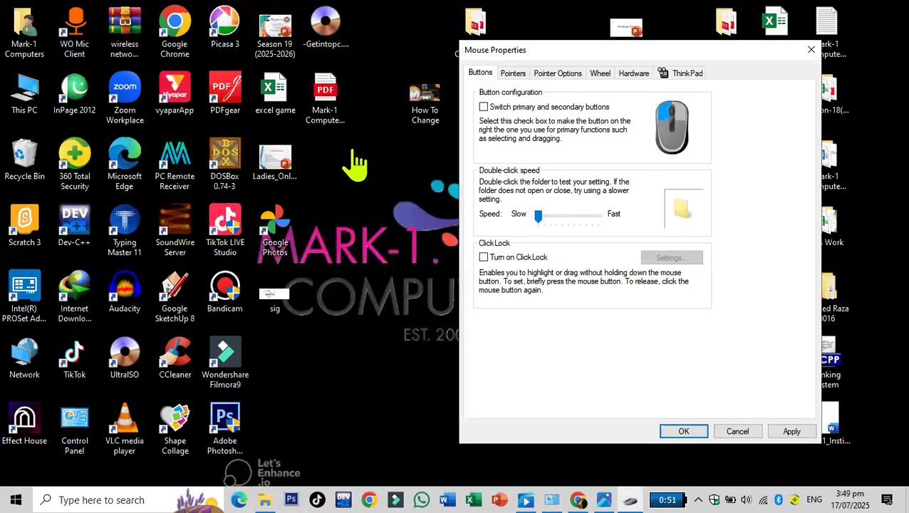
right_click(354, 151)
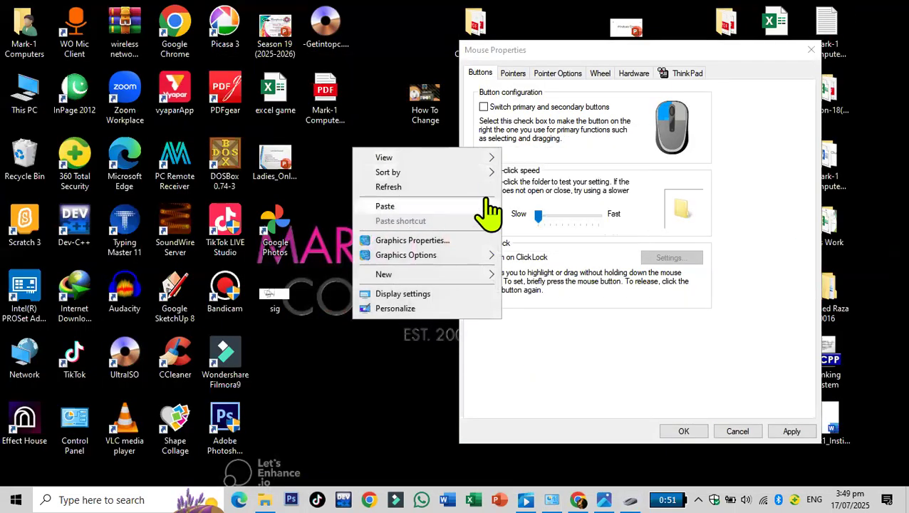
click(487, 114)
click(483, 107)
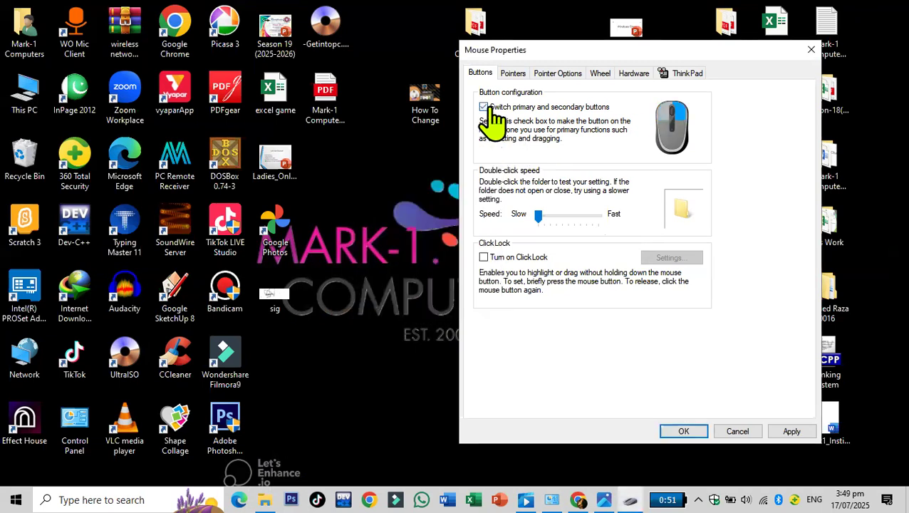
click(357, 164)
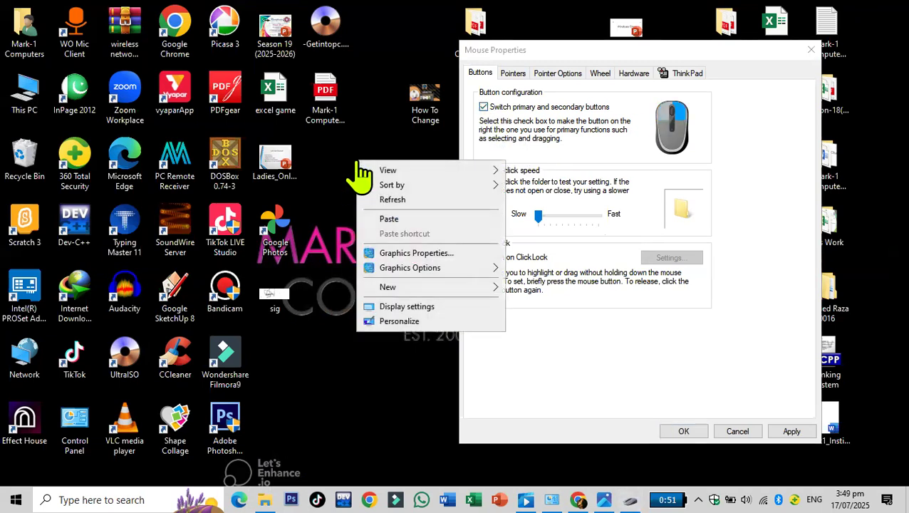
click(487, 120)
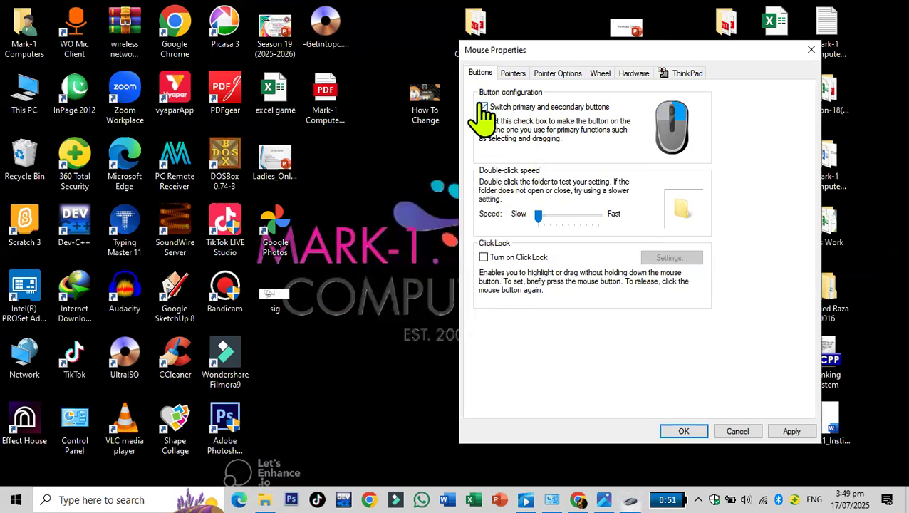
click(483, 107)
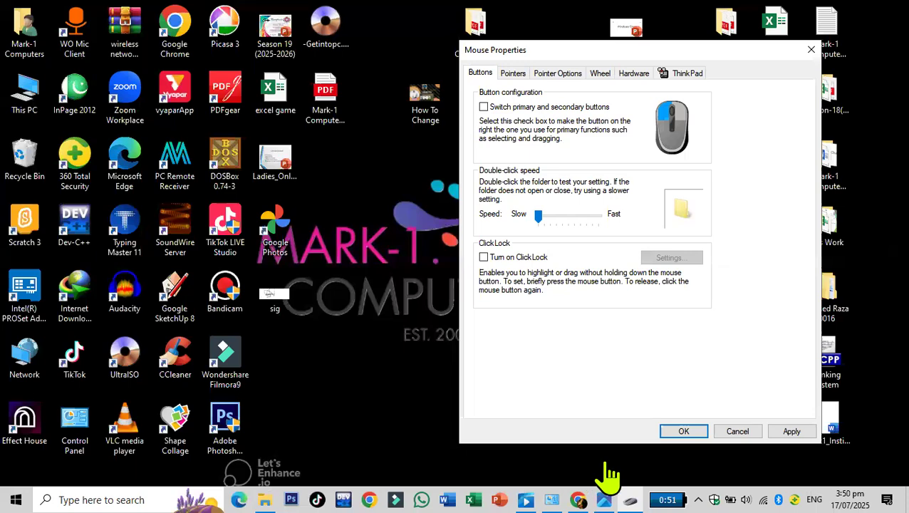
- Restore the Control Panel window and bring the Mouse Properties dialog back in front of it
mouse_move(552, 499)
click(556, 473)
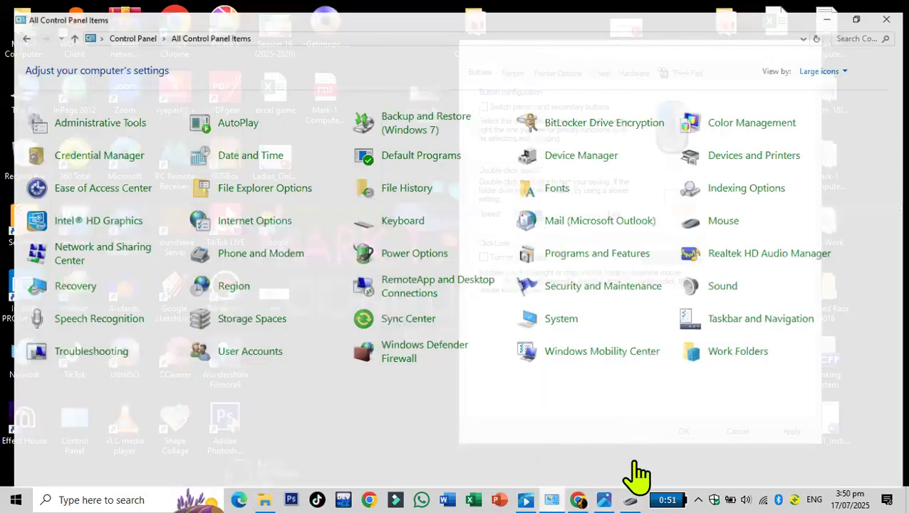
mouse_move(577, 471)
click(560, 476)
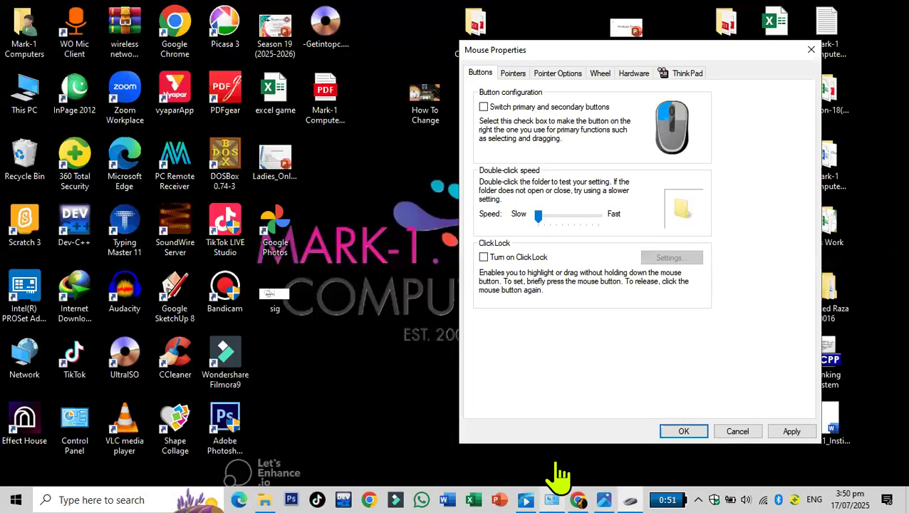
mouse_move(629, 473)
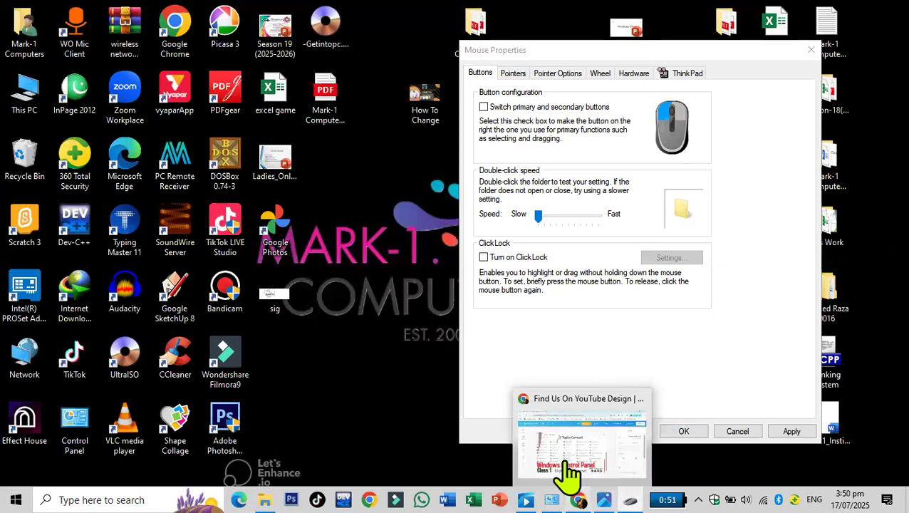
click(551, 474)
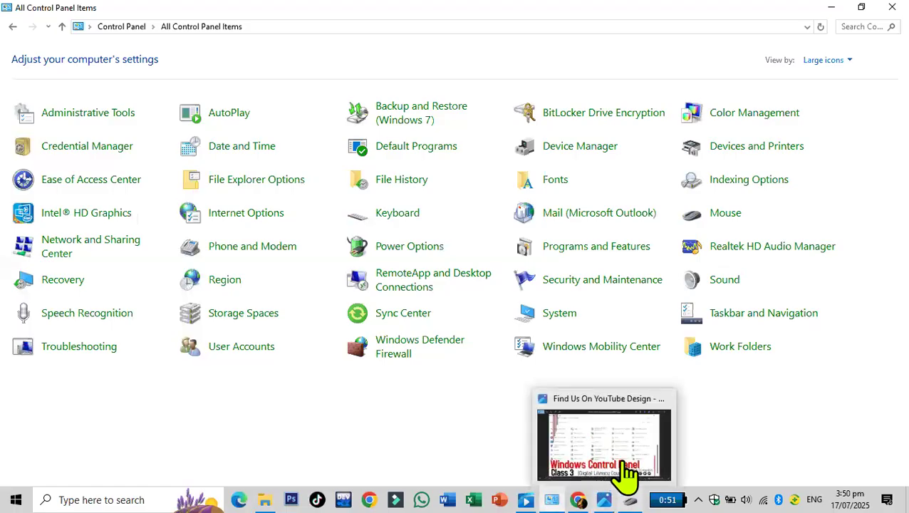
click(634, 474)
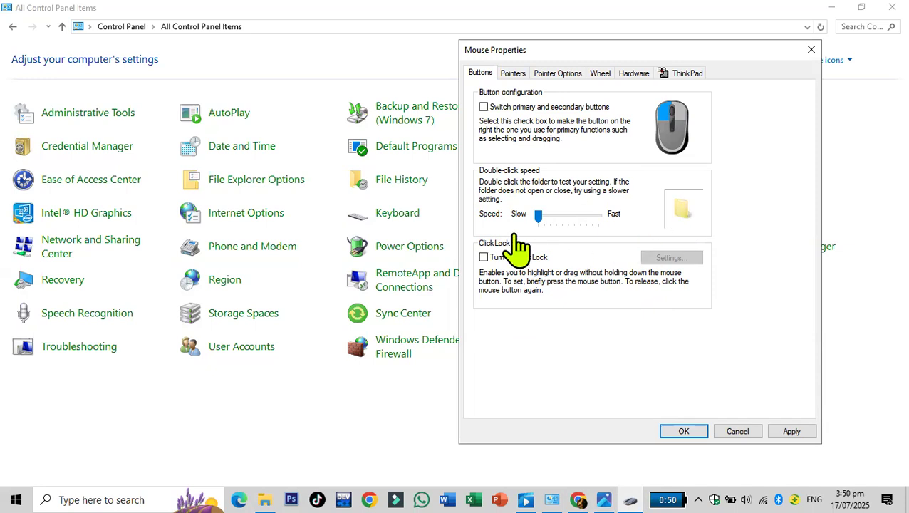
- Set the double-click speed to the fastest and test it on the sample folder and by opening and closing the desktop image How To Change
drag(539, 216, 625, 215)
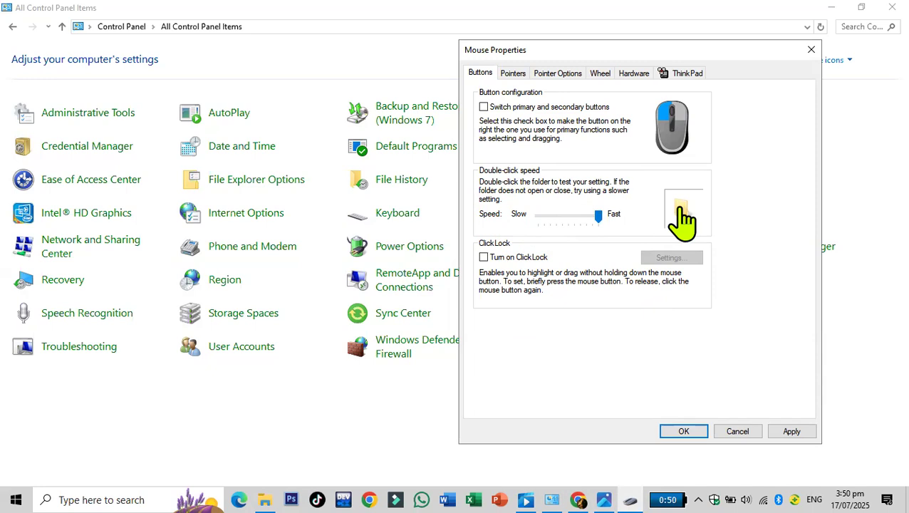
double_click(682, 209)
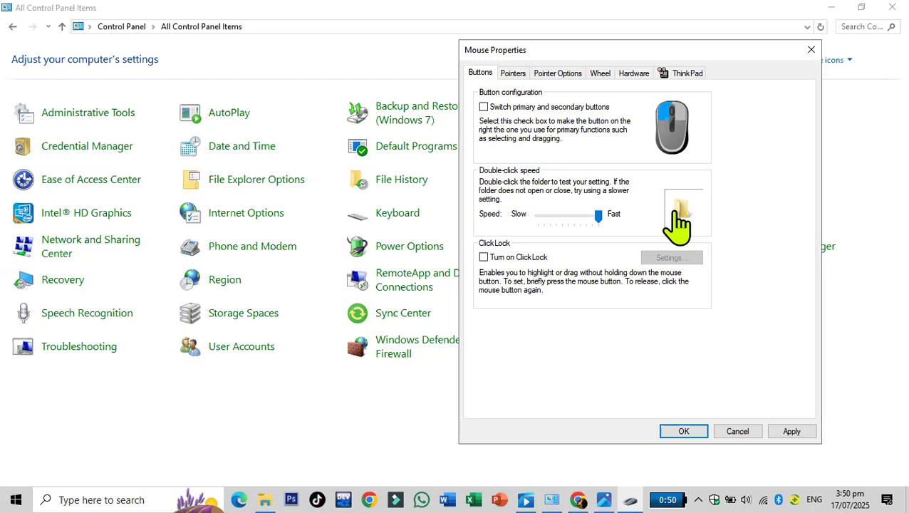
click(833, 8)
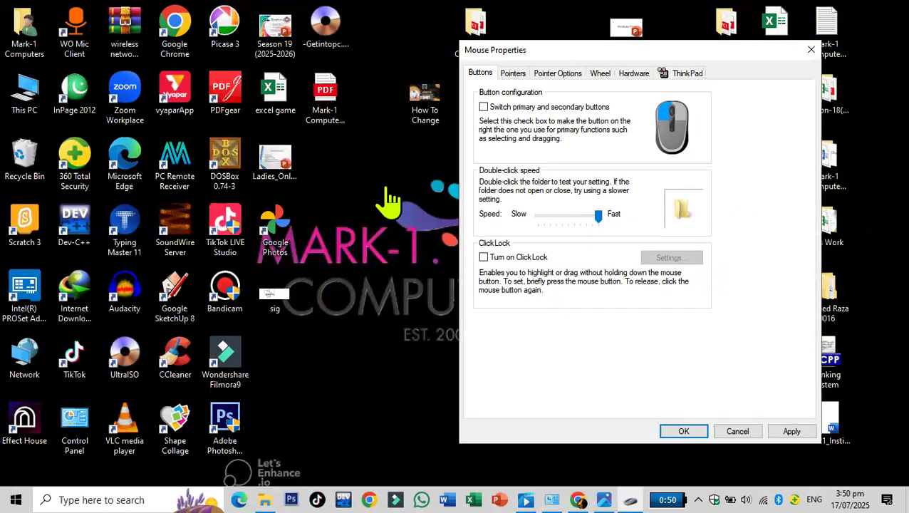
click(424, 134)
click(423, 119)
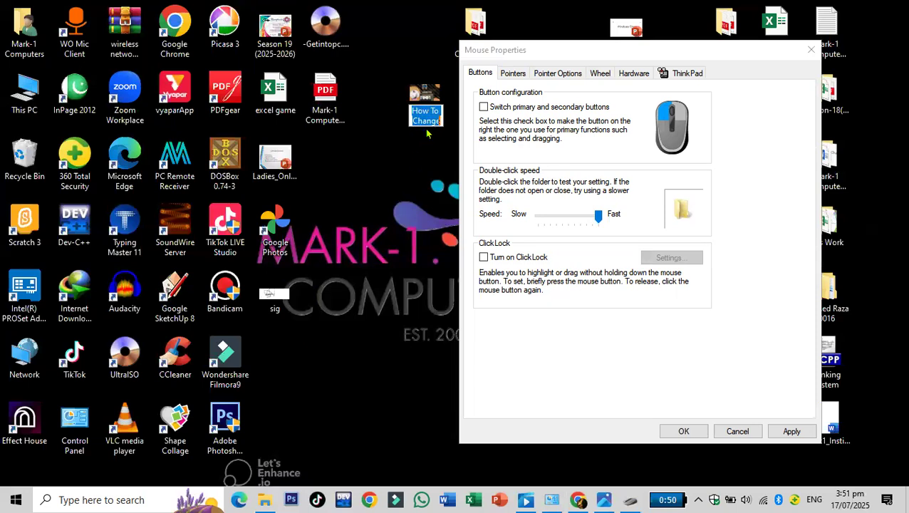
key(Return)
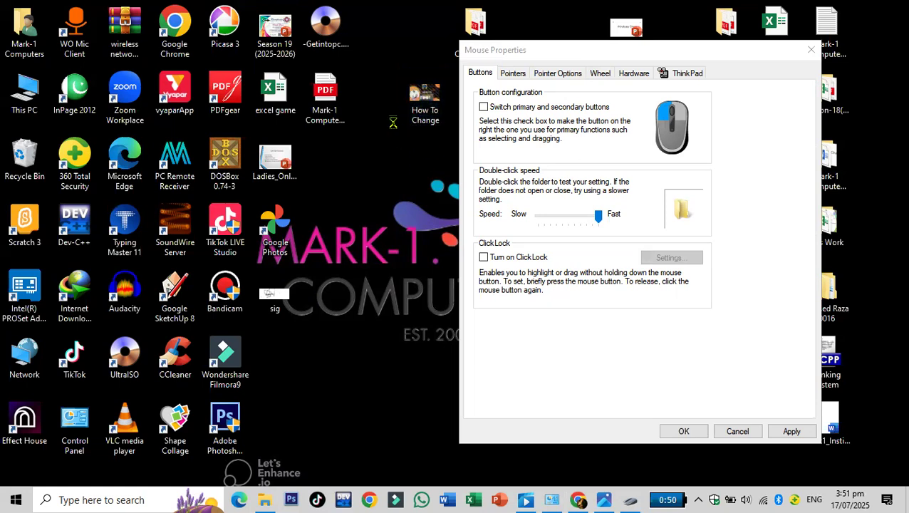
double_click(403, 117)
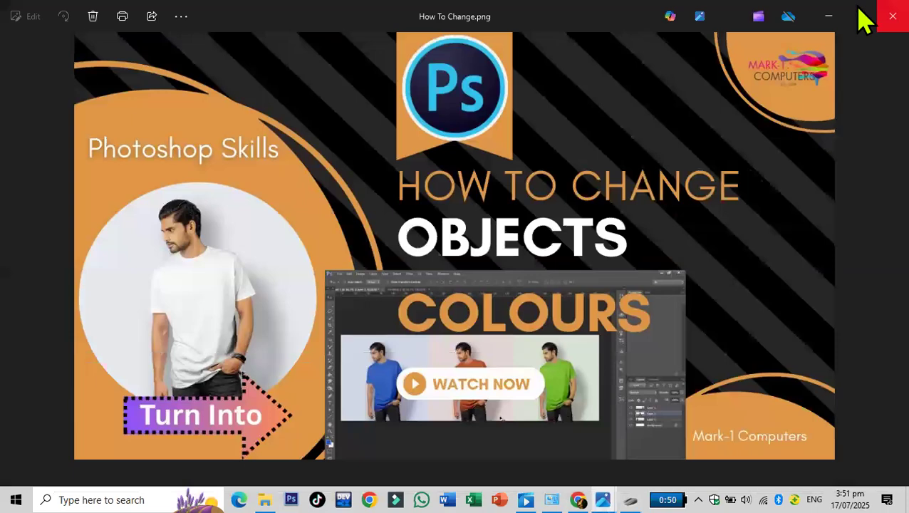
click(888, 18)
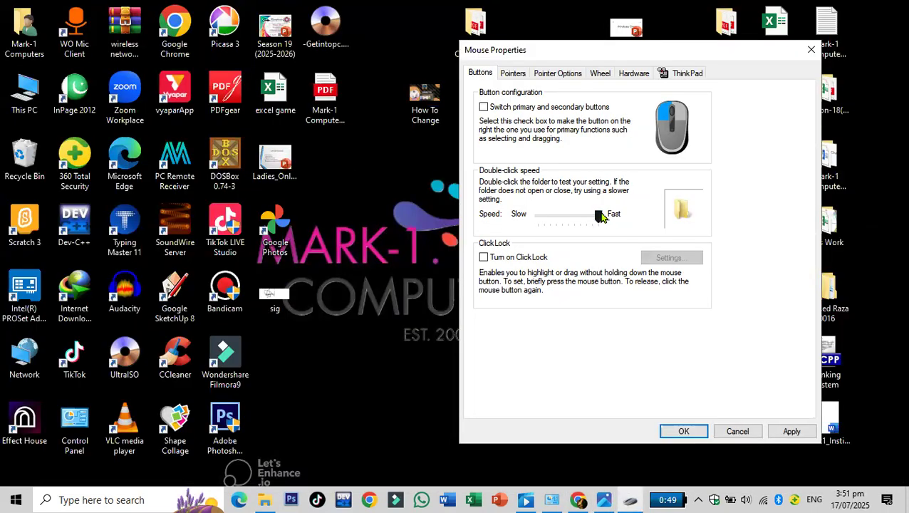
- Set the double-click speed to the slowest, move the dialog aside, and test the speed on the sample folder
drag(599, 216, 523, 229)
drag(630, 55, 546, 16)
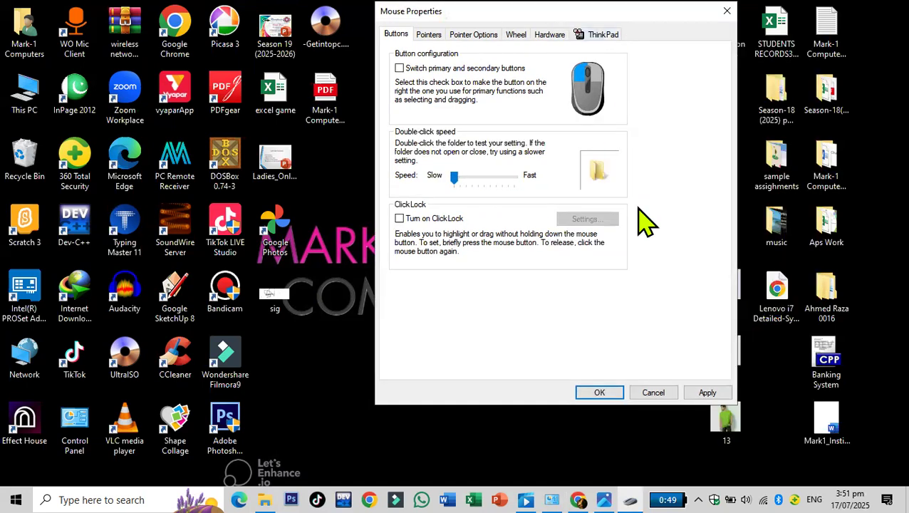
double_click(599, 163)
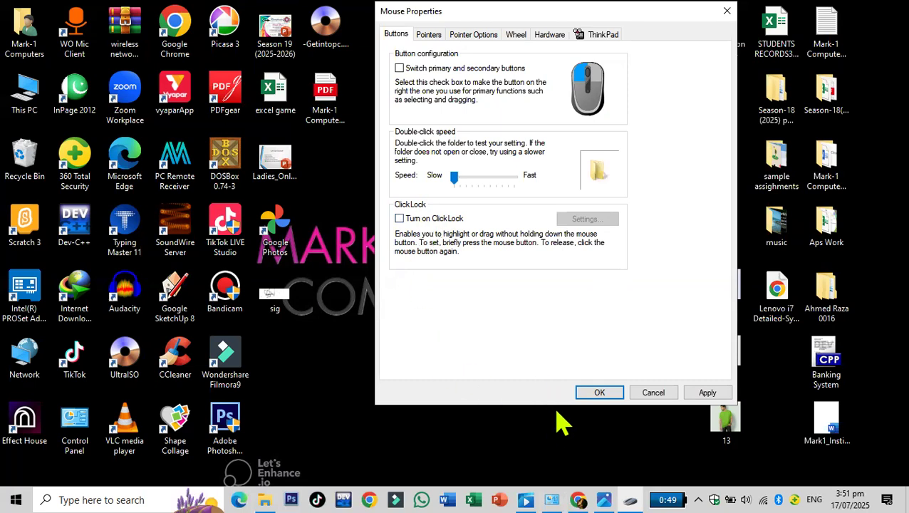
mouse_move(274, 471)
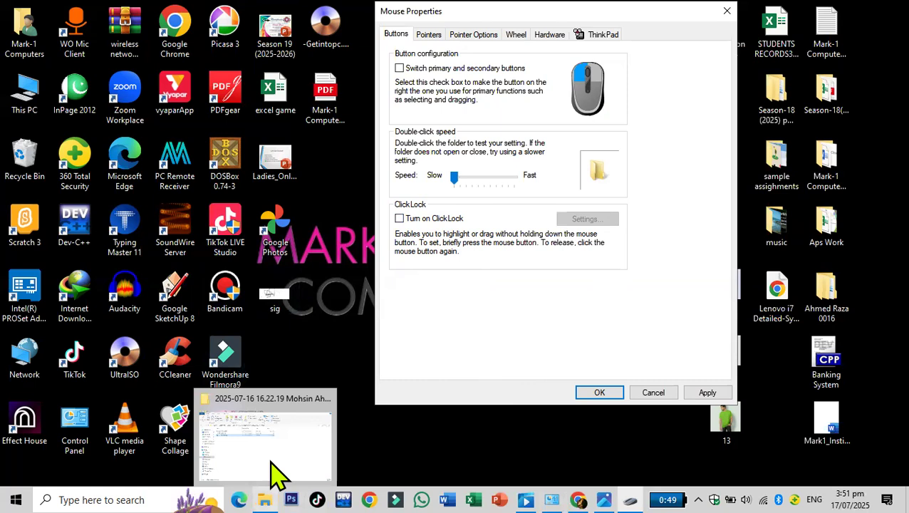
- Open This PC, restore it to a smaller window, shrink it, and place it beside the Mouse Properties dialog
click(30, 108)
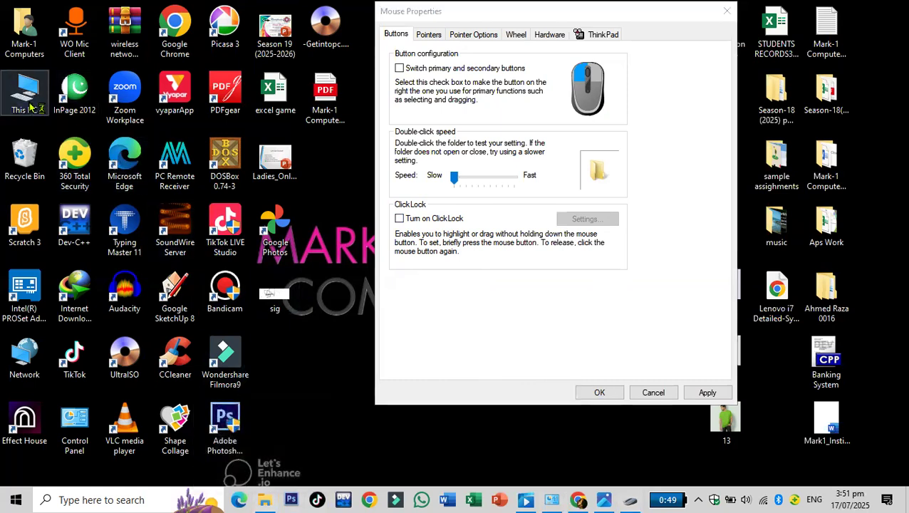
double_click(30, 108)
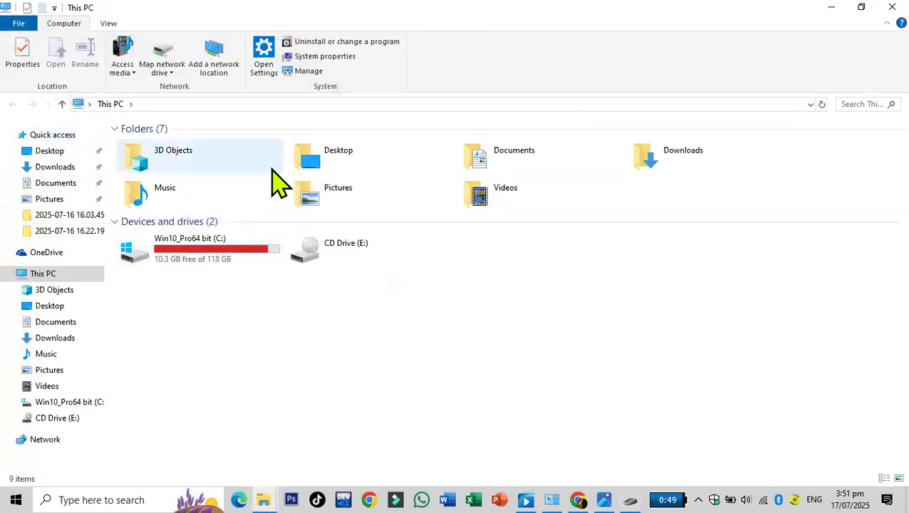
click(860, 7)
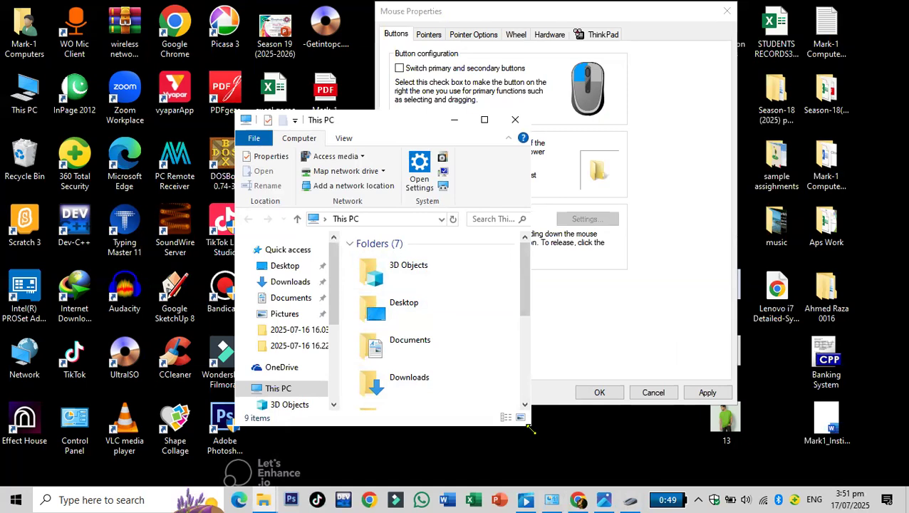
drag(529, 427, 568, 339)
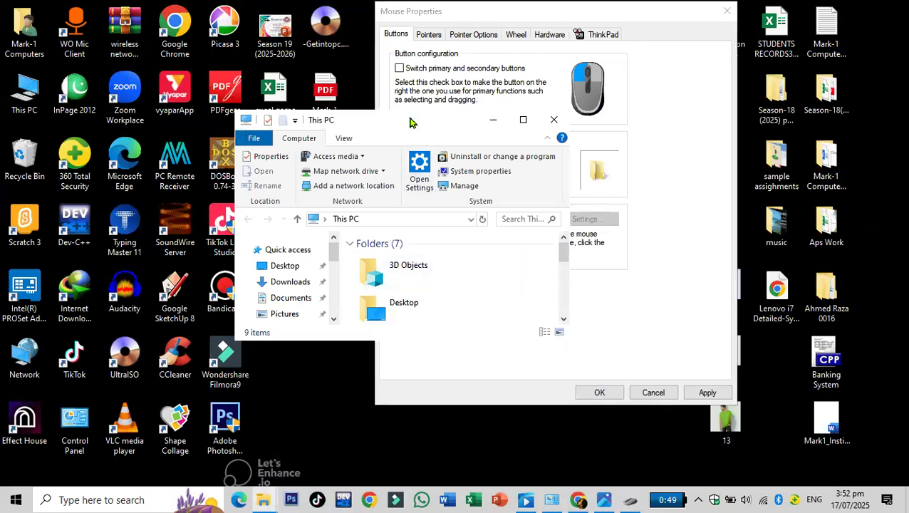
drag(410, 123, 216, 41)
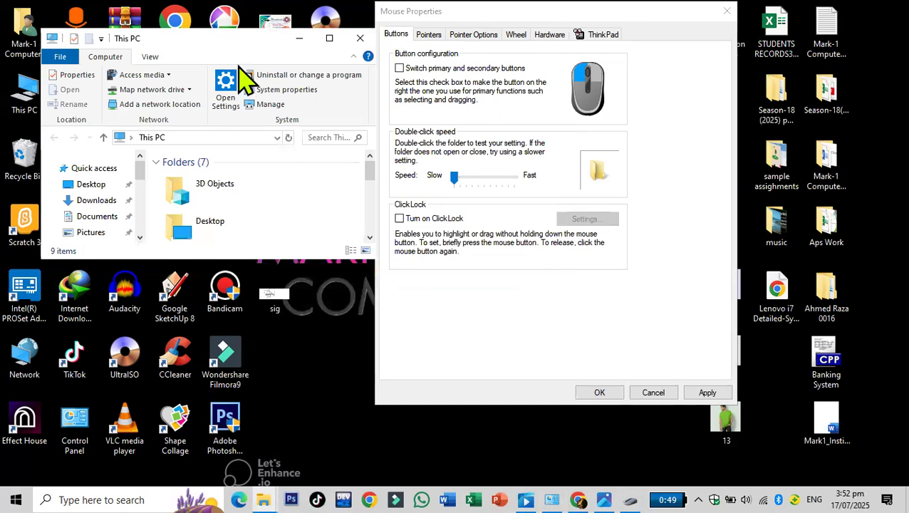
- Turn on and apply ClickLock, and test it on the This PC window by selecting 3D Objects and narrowing the window
click(426, 219)
click(708, 392)
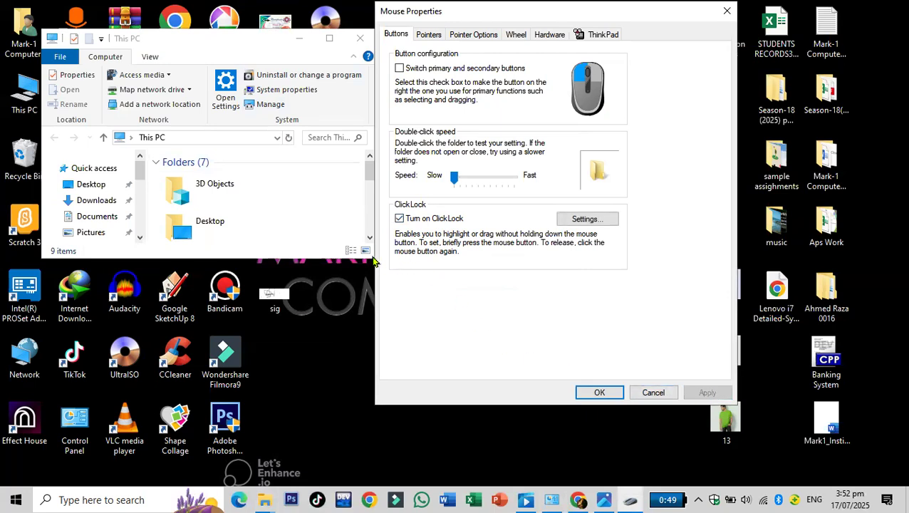
click(307, 205)
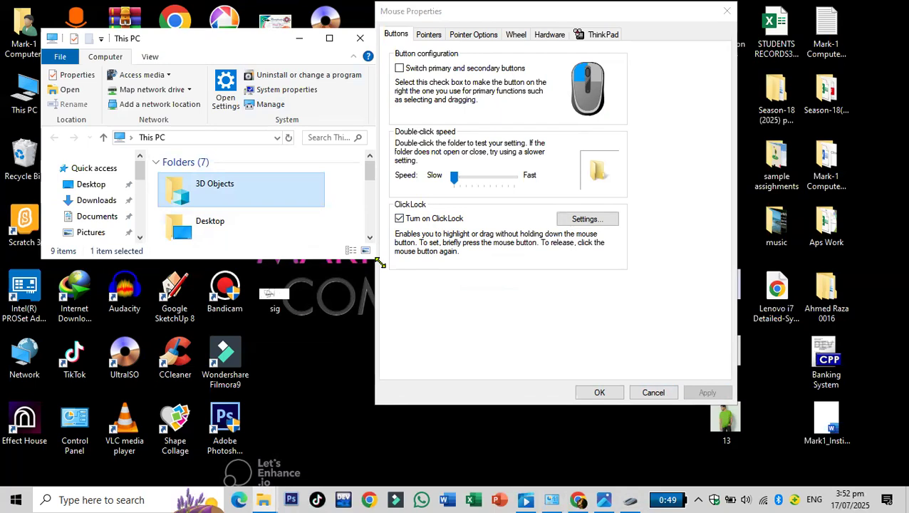
drag(380, 263, 288, 282)
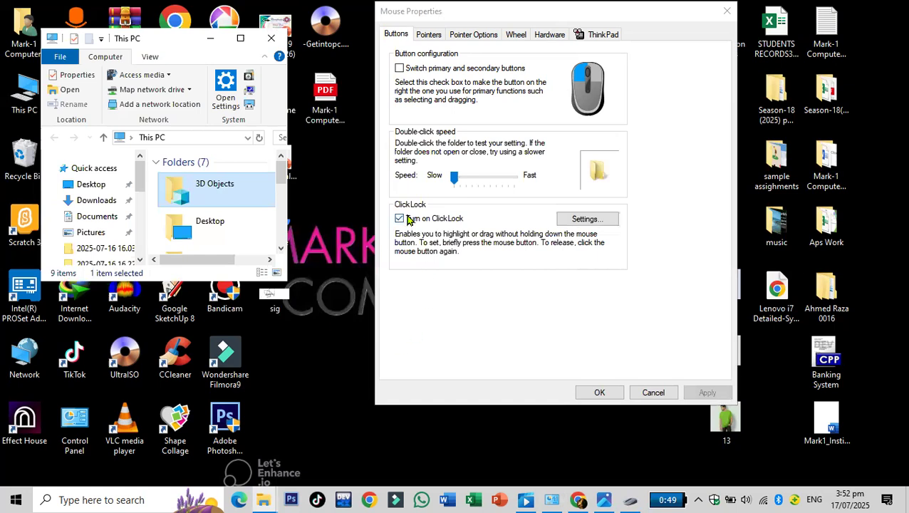
- Turn ClickLock off and scroll the folders in the This PC window by dragging normally
click(409, 220)
click(408, 220)
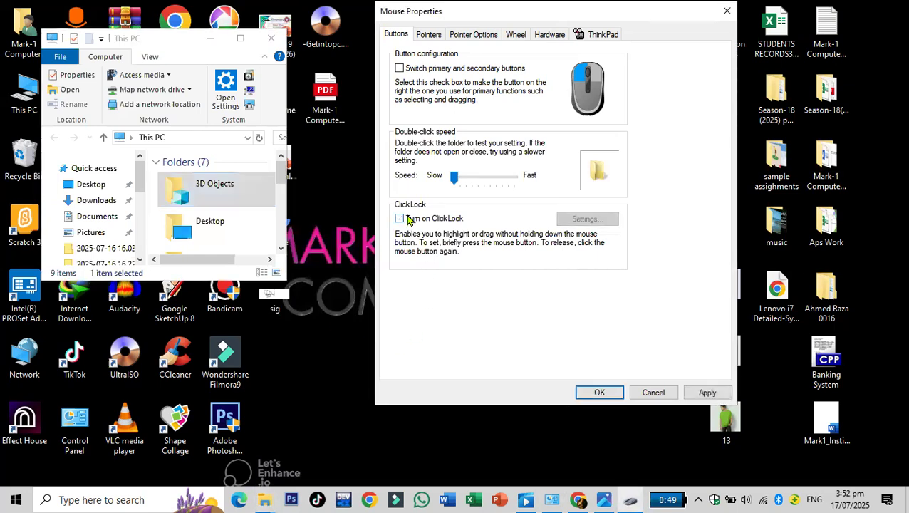
mouse_move(283, 172)
mouse_down()
mouse_move(284, 200)
mouse_move(283, 169)
mouse_move(283, 189)
mouse_up()
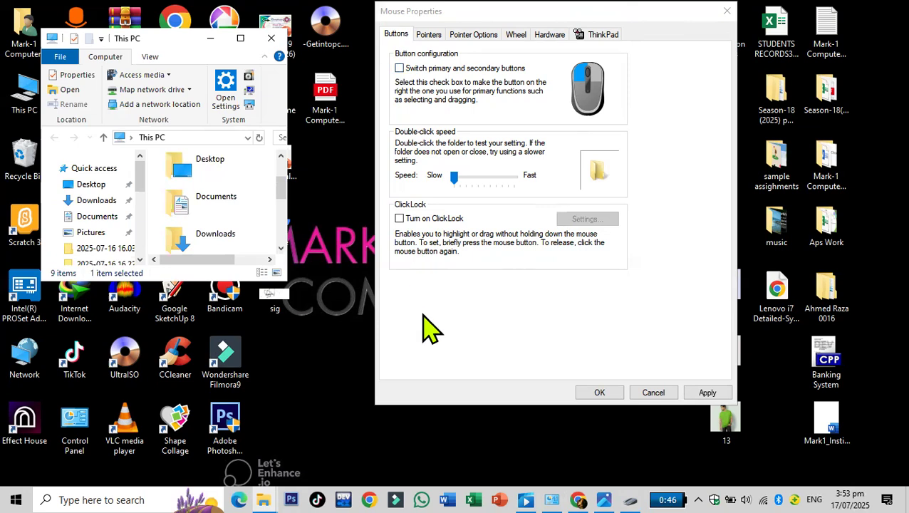
- Preview the Windows Default and Windows Inverted (large) pointer schemes, and select Windows Standard (extra large)
click(428, 36)
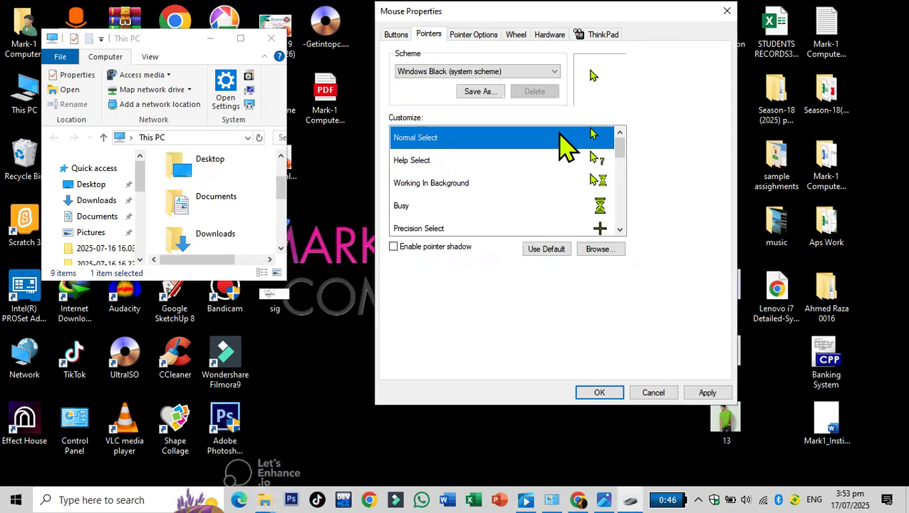
click(546, 71)
click(495, 144)
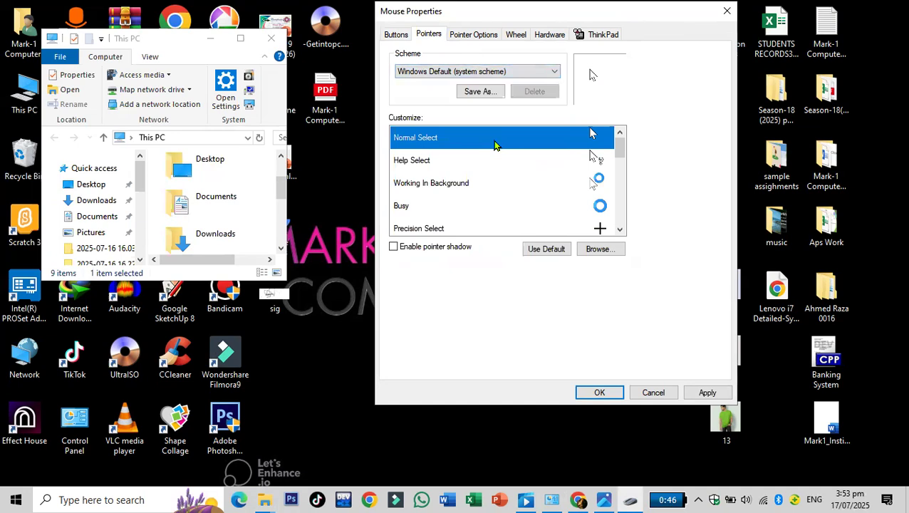
click(474, 74)
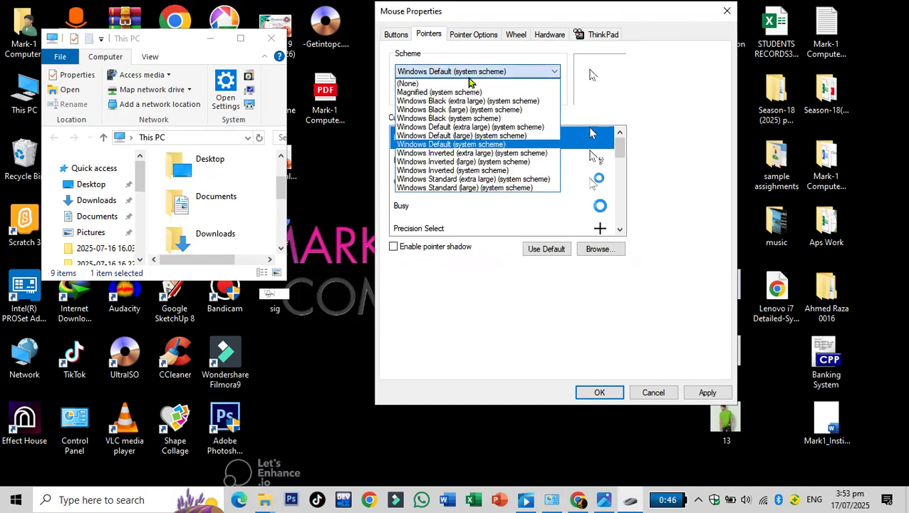
click(518, 161)
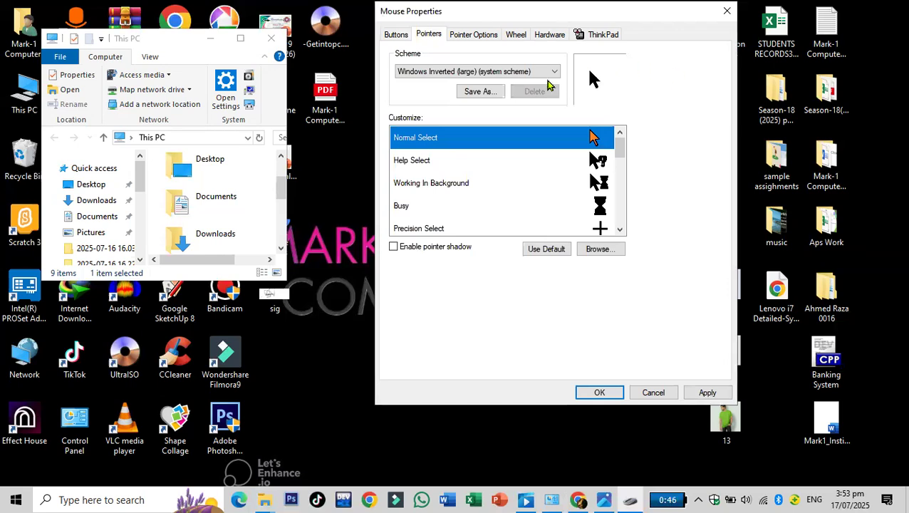
click(479, 73)
click(436, 178)
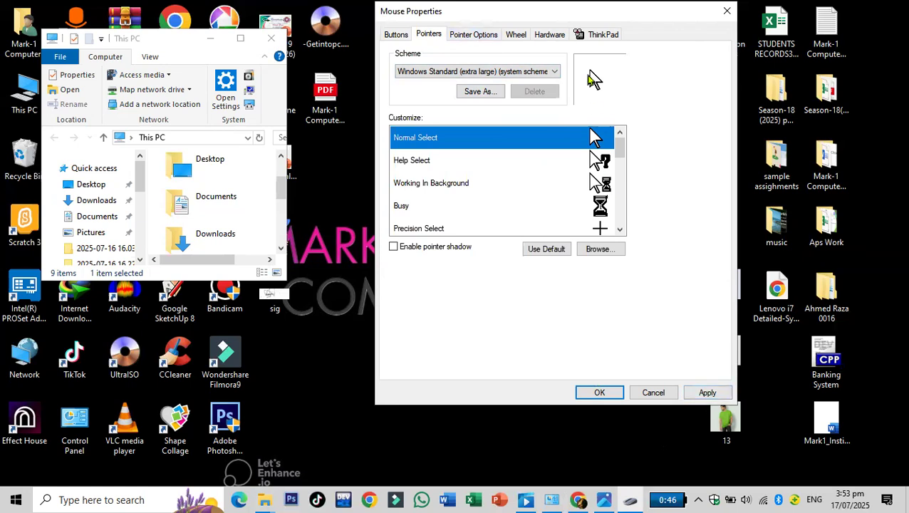
- Try slower and faster pointer speeds, leave the speed at the fastest, and switch Enhance pointer precision off and on again
click(476, 35)
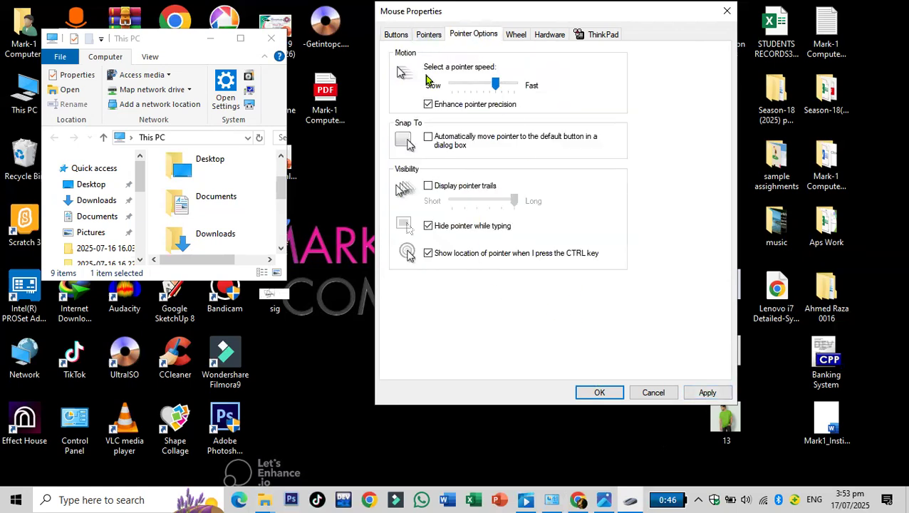
drag(496, 87, 487, 88)
drag(483, 87, 434, 89)
drag(456, 84, 489, 86)
drag(494, 86, 514, 85)
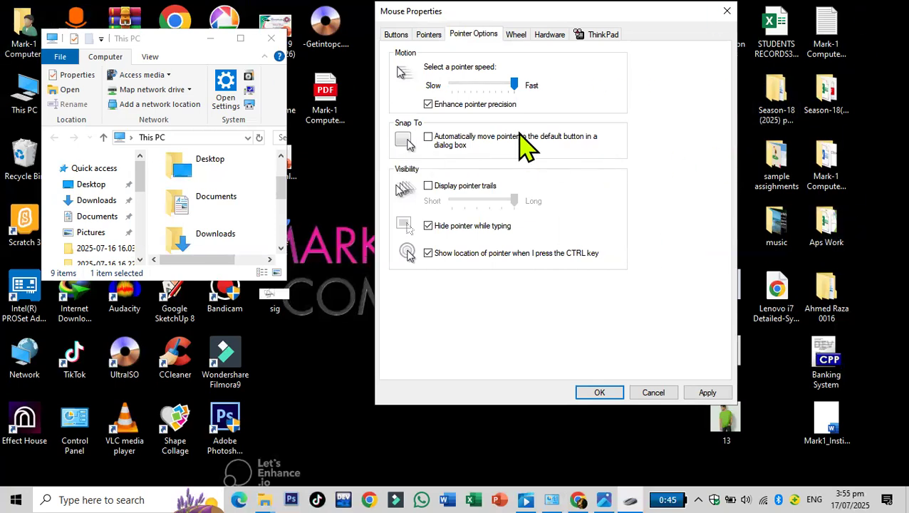
click(455, 104)
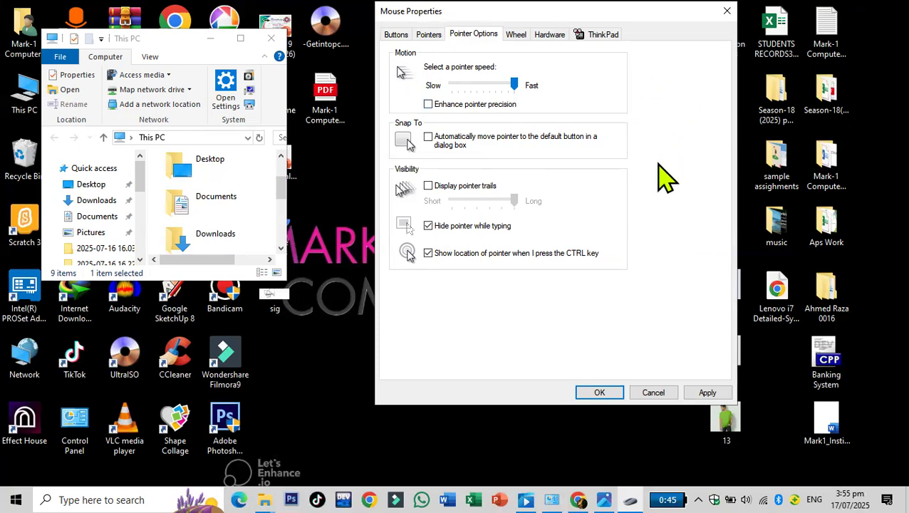
click(467, 106)
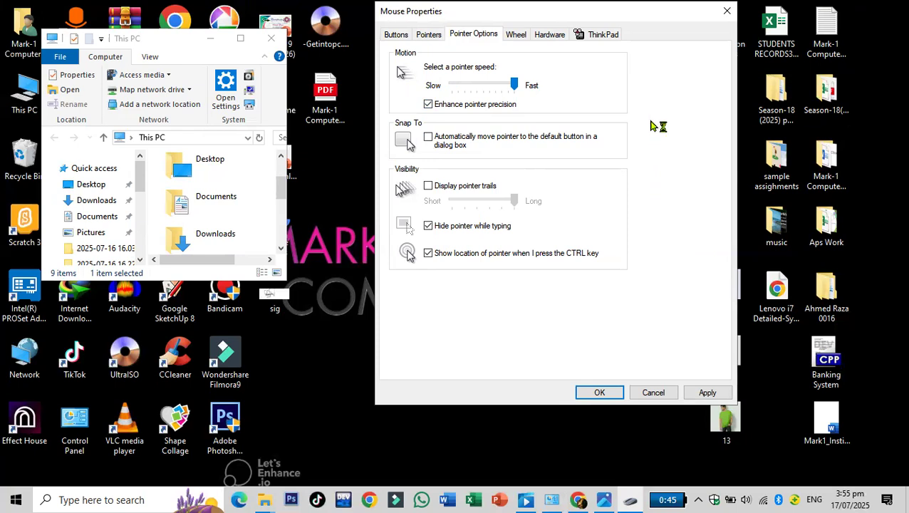
- Magnify the screen to 300% with Magnifier, reduce it to 200%, and put the Magnifier window out of the way
key(super+plus)
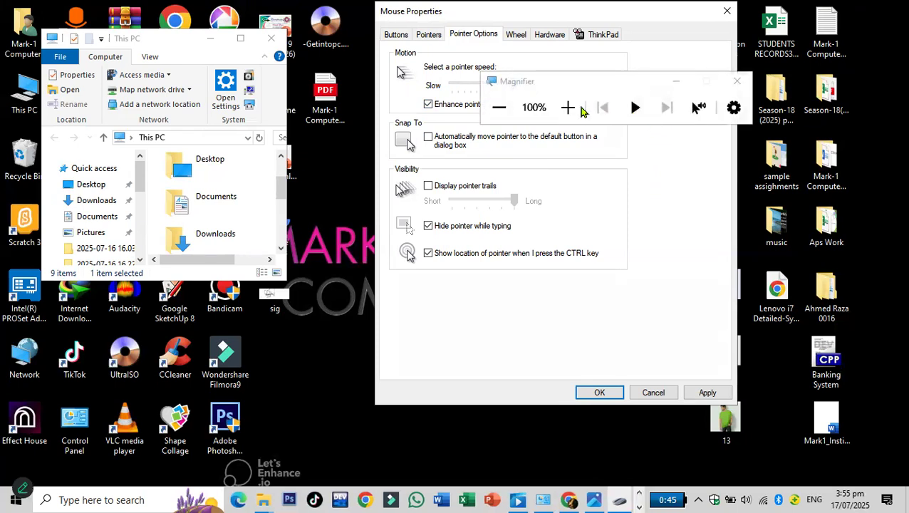
click(568, 107)
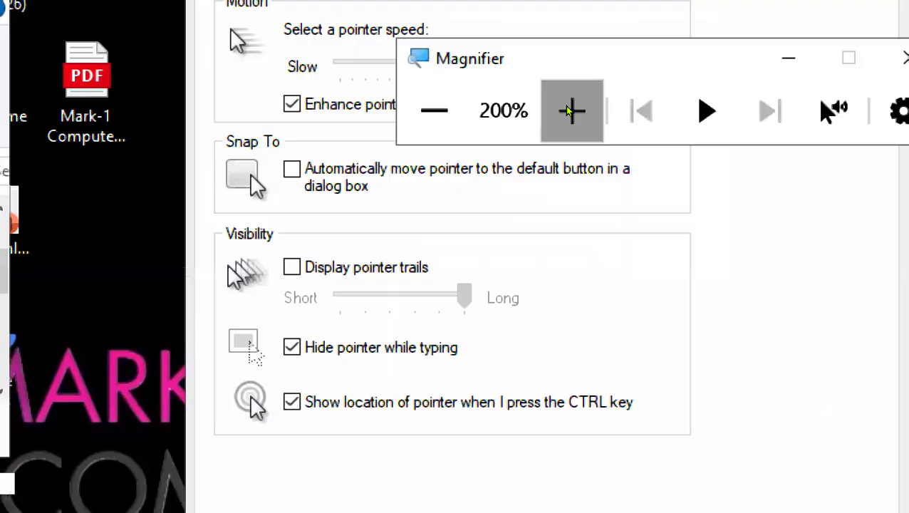
click(568, 107)
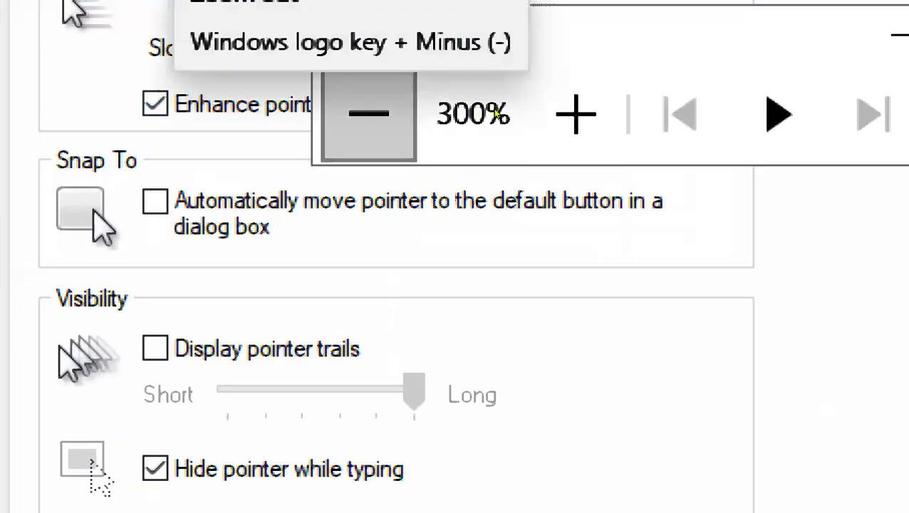
click(368, 114)
click(717, 62)
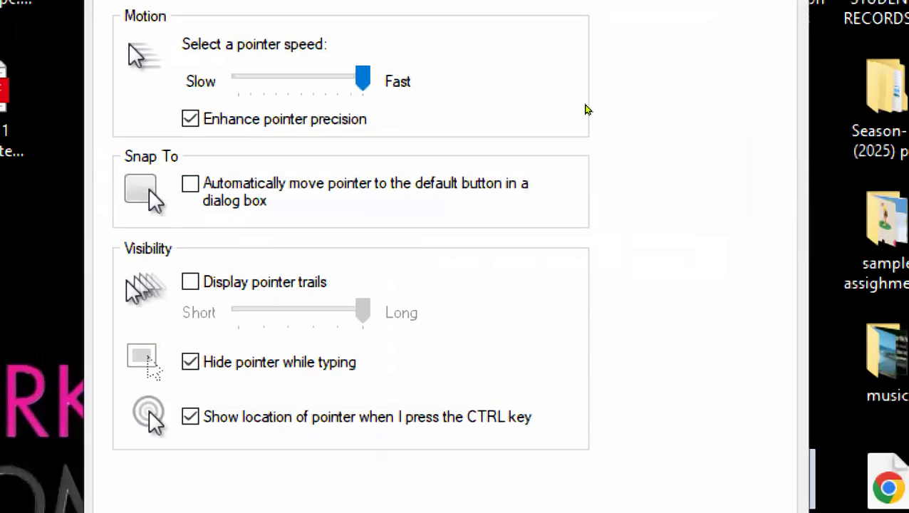
- Switch Enhance pointer precision off and on again, and set the pointer speed to one notch above the middle
click(480, 117)
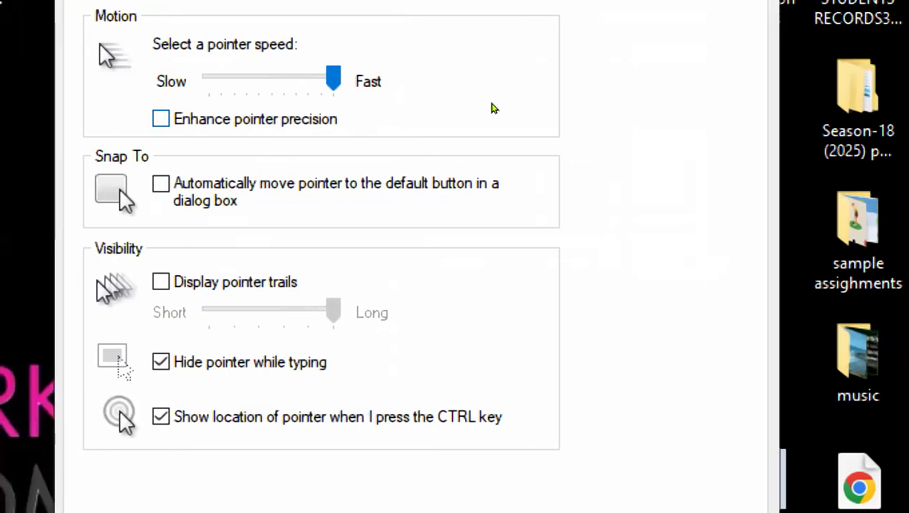
click(494, 109)
click(497, 86)
click(493, 91)
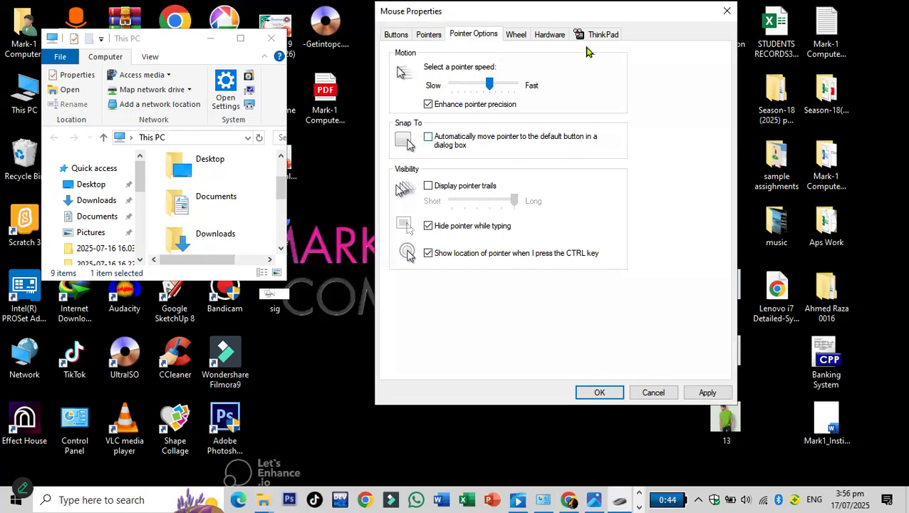
- Move the Mouse Properties dialog aside, and apply the pointer settings with automatic movement to the default button turned on
drag(576, 19, 541, 20)
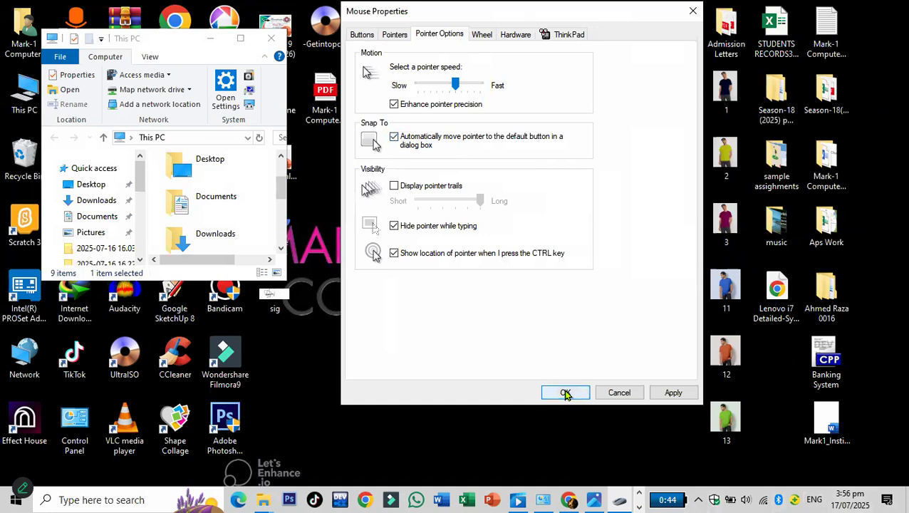
click(676, 393)
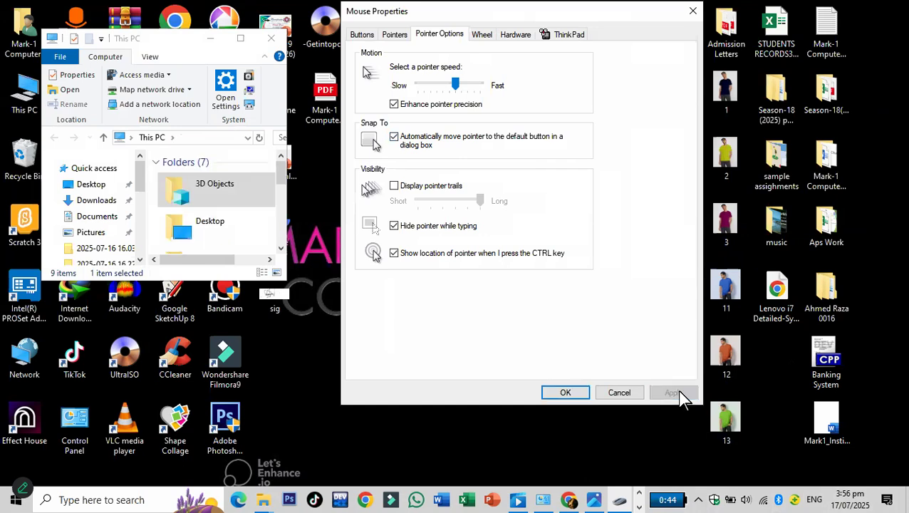
click(391, 38)
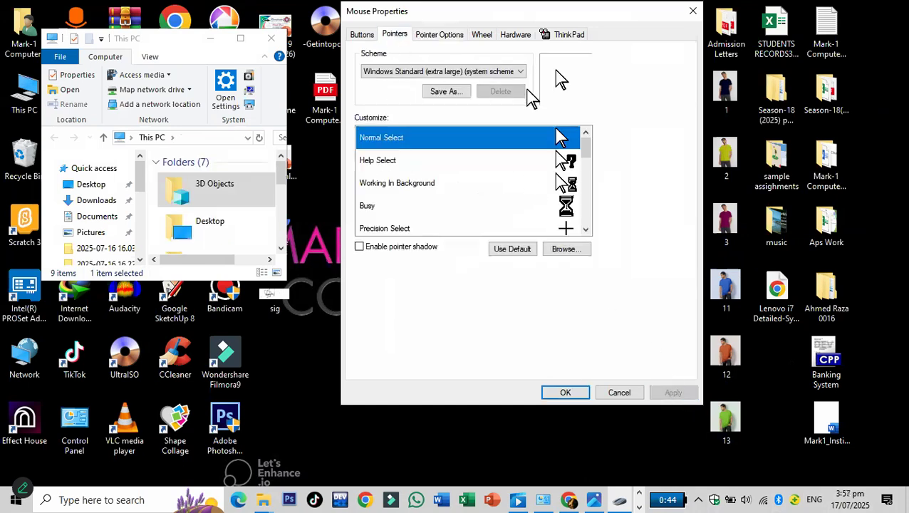
click(363, 37)
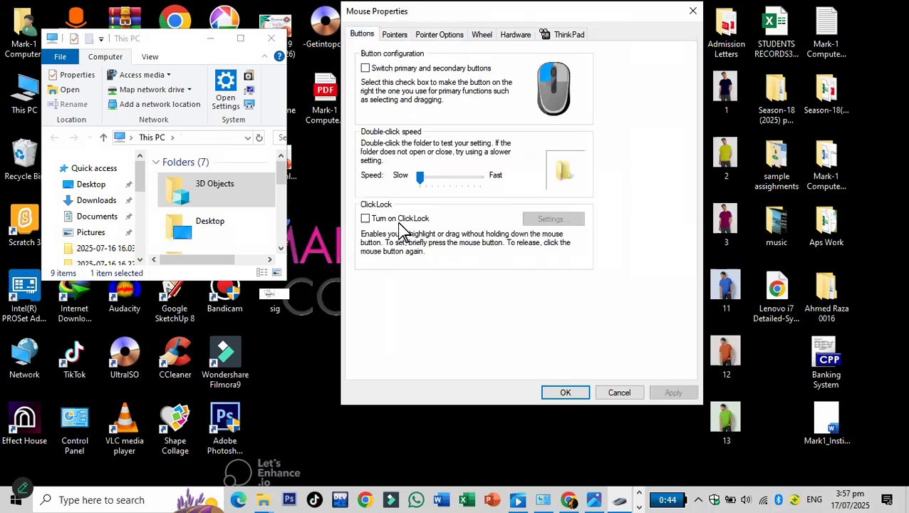
click(398, 37)
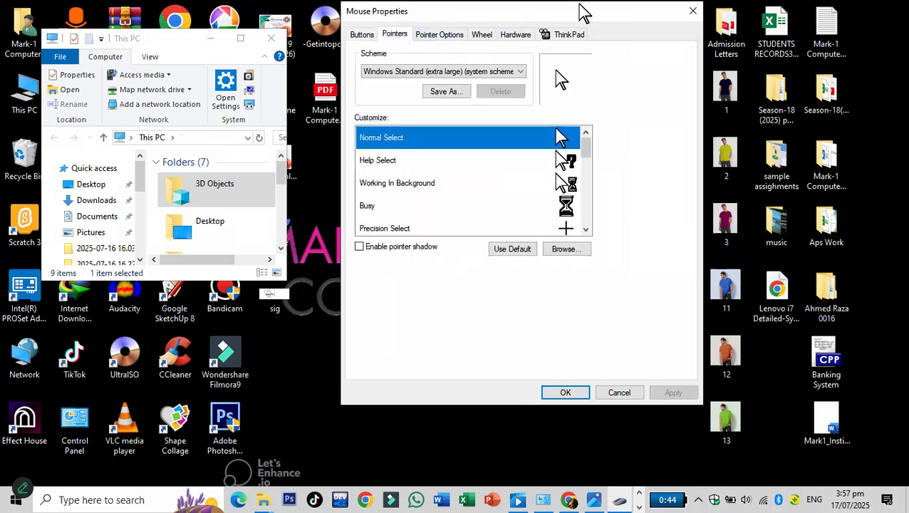
click(441, 35)
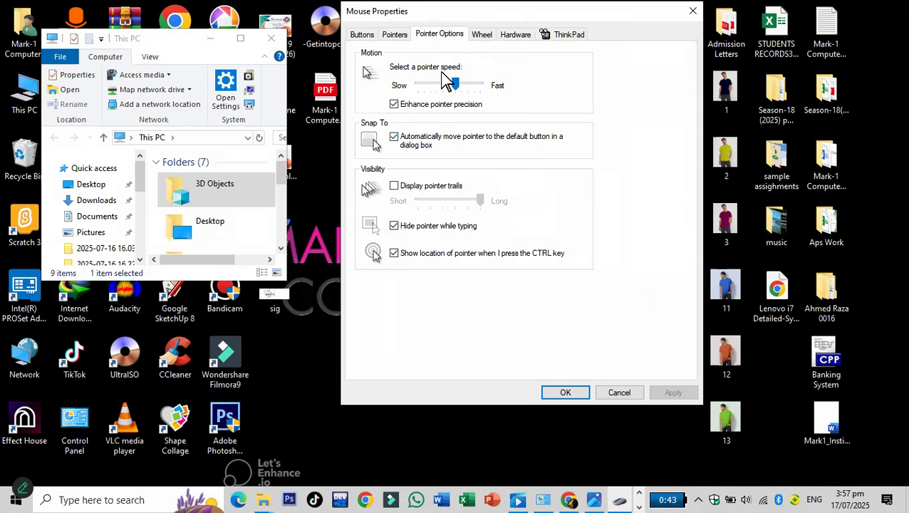
- Preview the Windows Default (extra large) pointer scheme, and select and apply the Magnified scheme
click(396, 35)
click(514, 71)
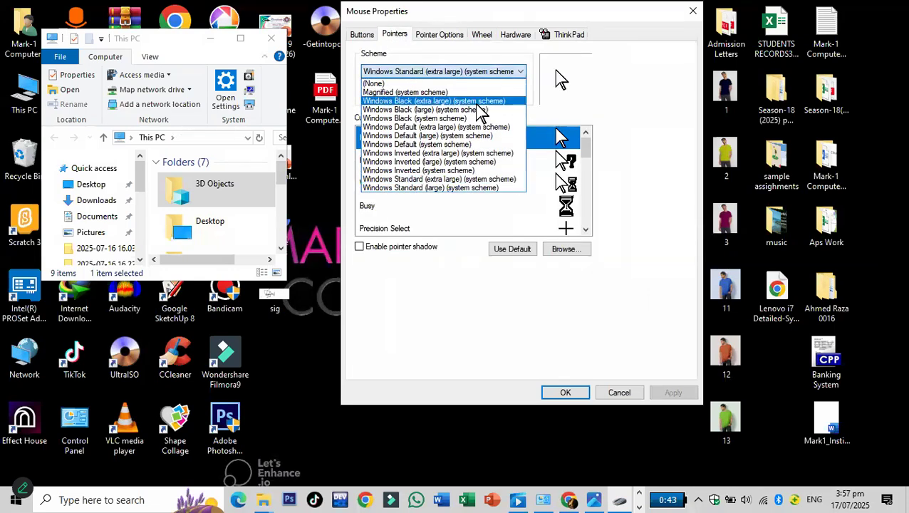
click(455, 127)
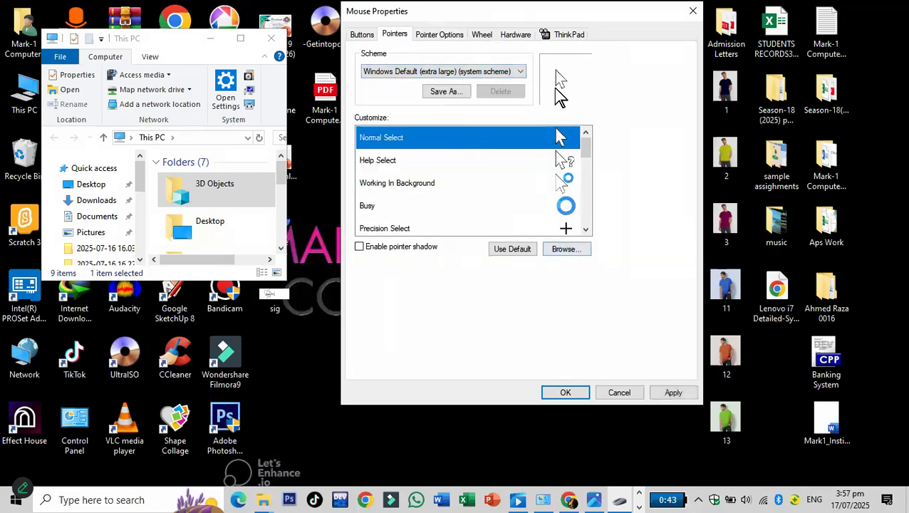
click(446, 74)
click(443, 94)
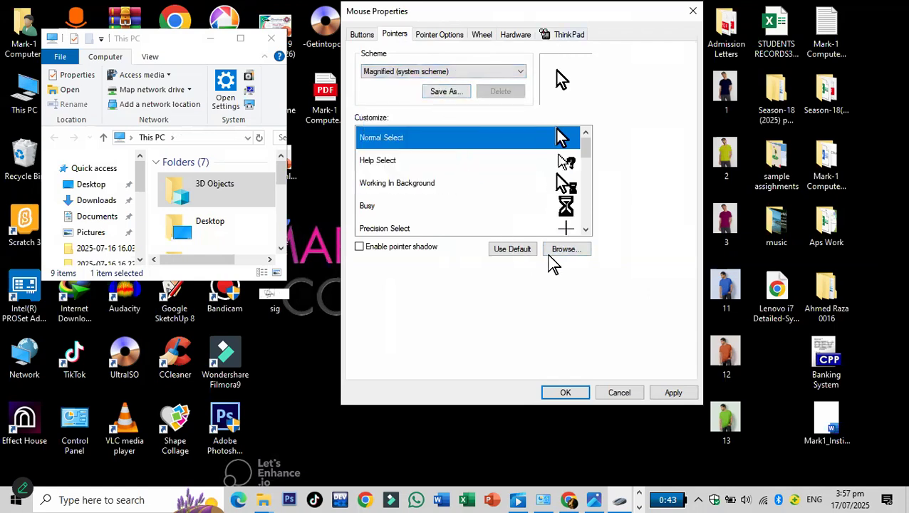
click(673, 393)
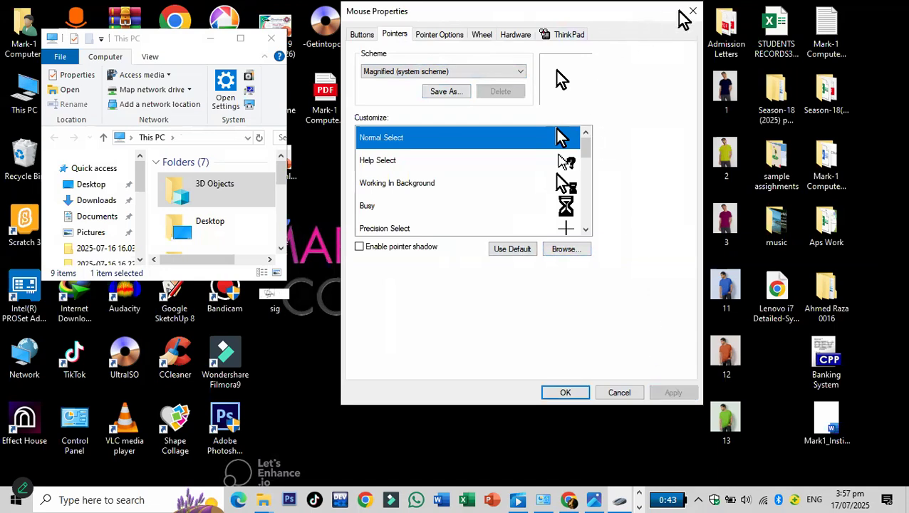
- Close Mouse Properties and reopen it from Control Panel at the pointer options, with the dialog moved to the middle of the screen
click(443, 36)
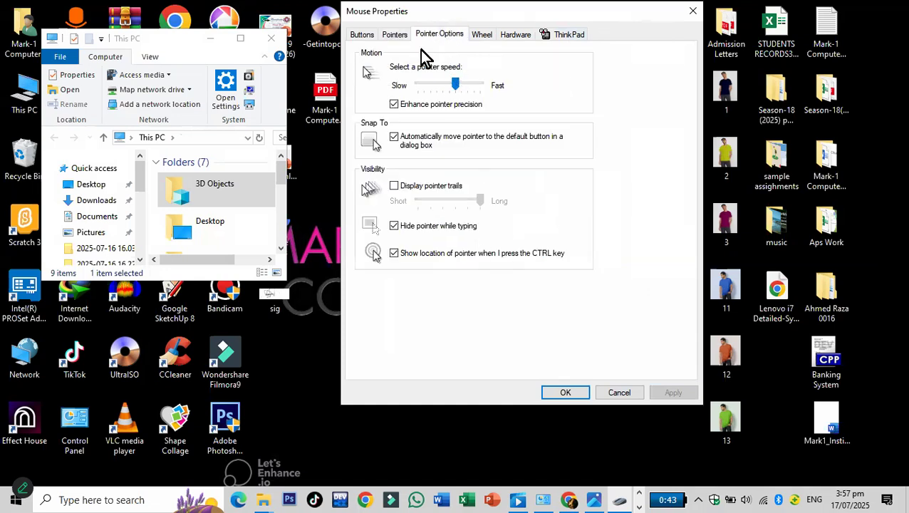
click(683, 15)
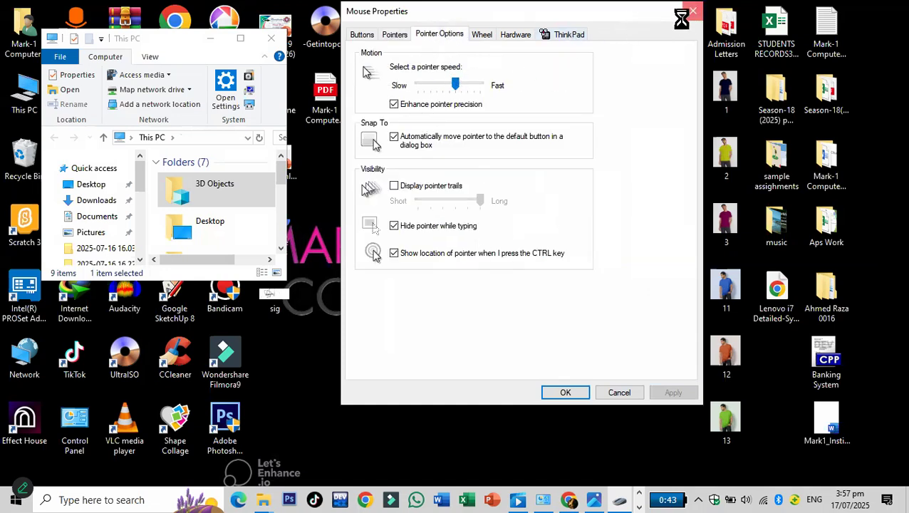
click(558, 495)
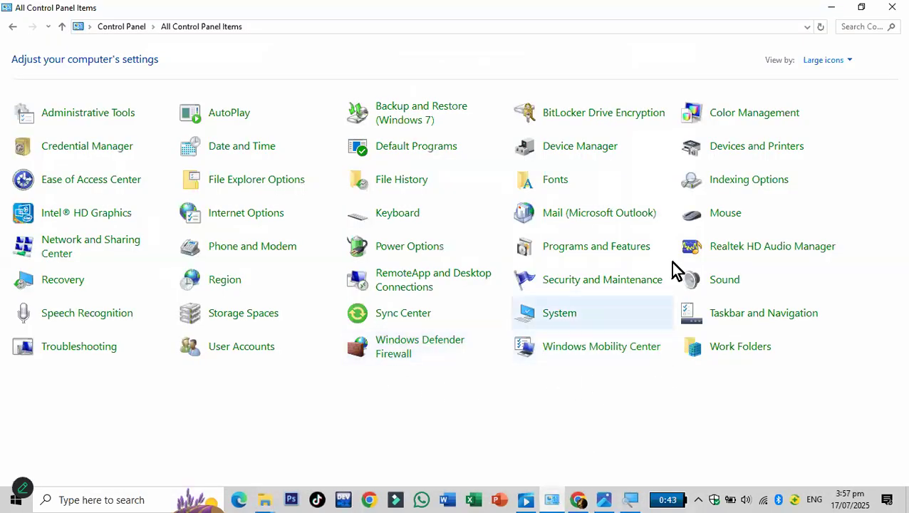
click(719, 215)
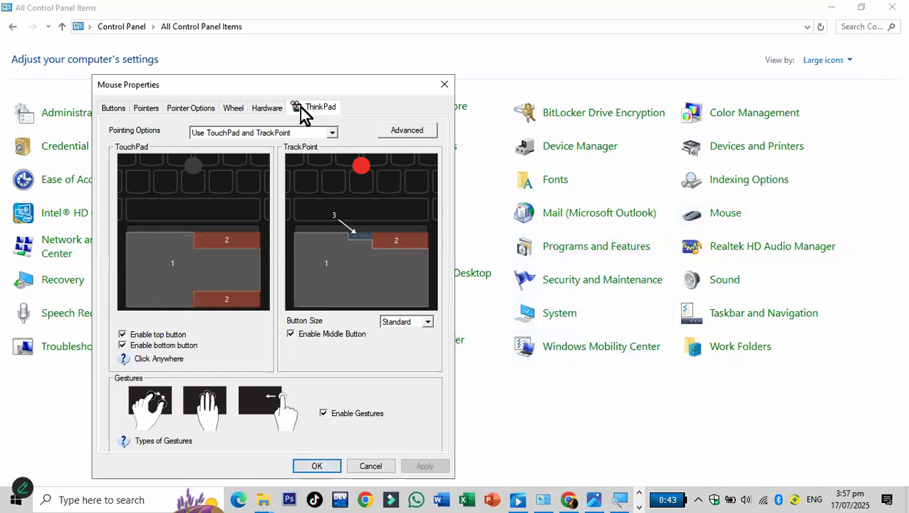
click(186, 109)
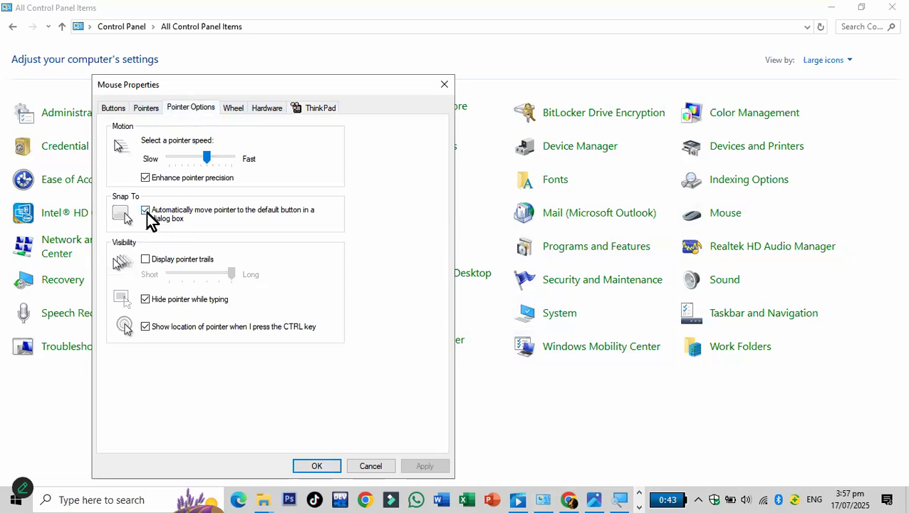
drag(299, 77, 454, 41)
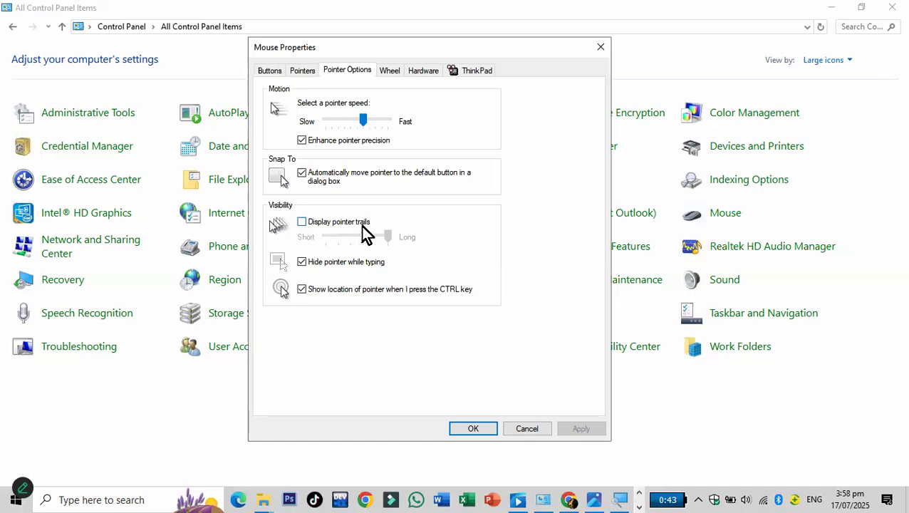
- Turn on pointer trails with the shortest trail length, and switch the trails off again
click(301, 222)
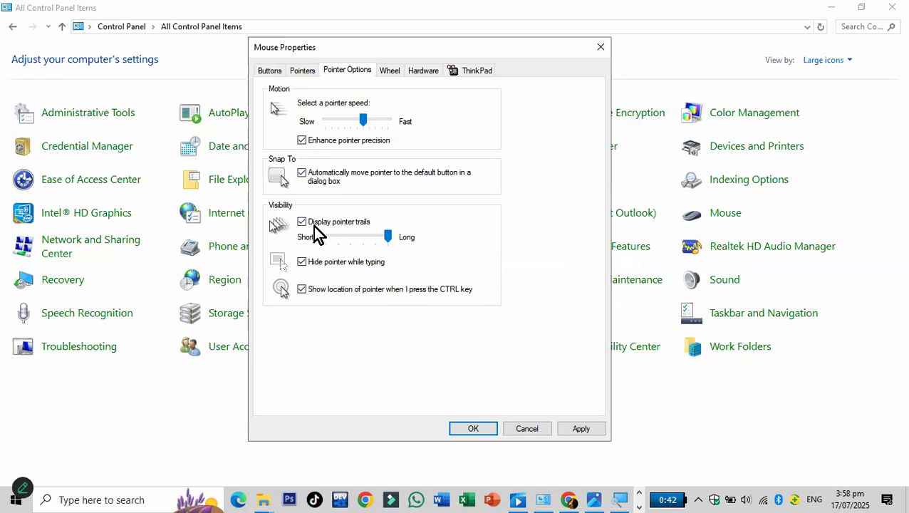
drag(387, 237, 310, 238)
click(343, 222)
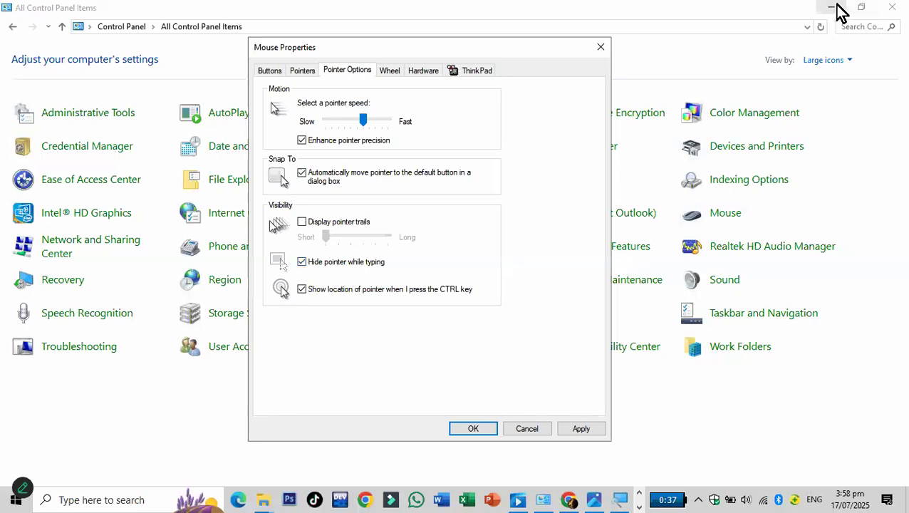
- Switch to Word, create a blank document, and dismiss the pop-up window over it
click(447, 494)
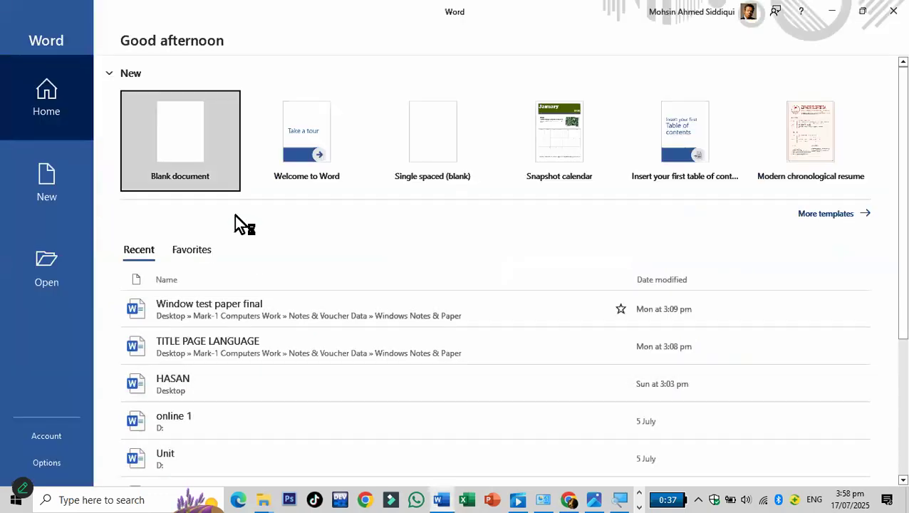
click(187, 139)
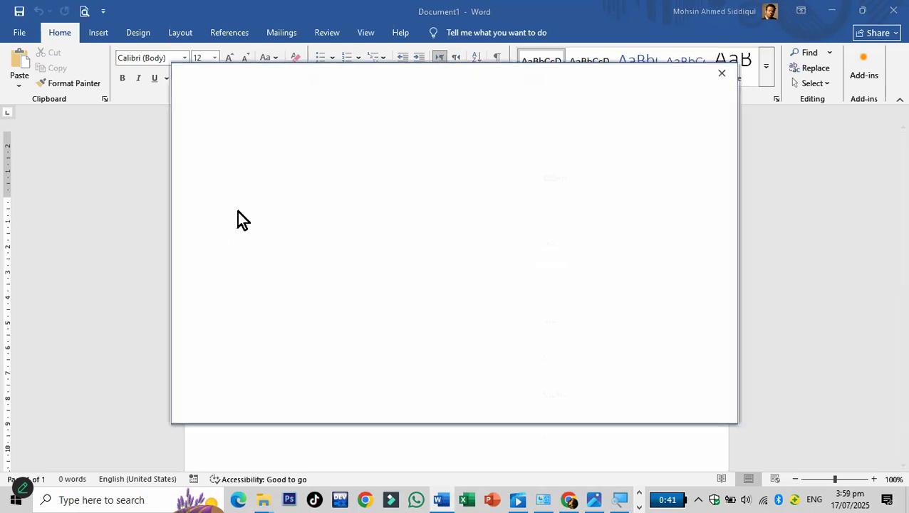
click(722, 71)
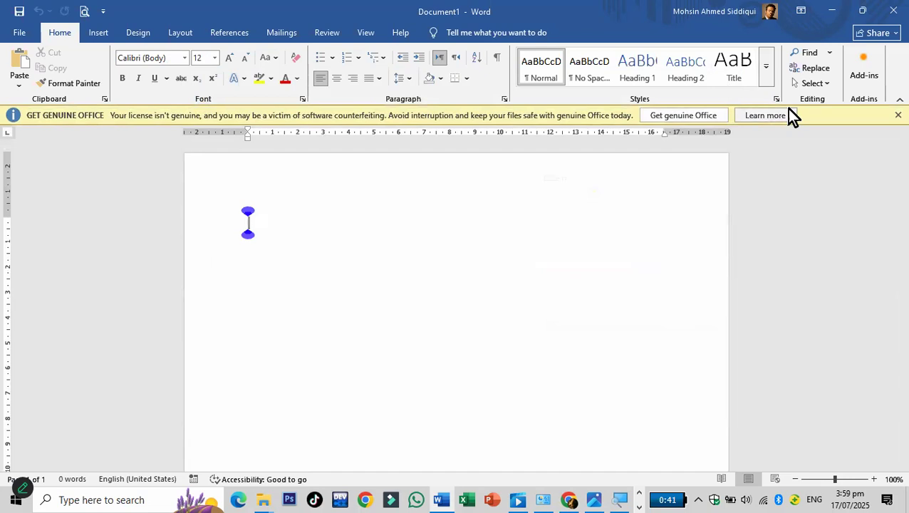
text(hhhhsdjfksdjfkjsdhjkfdks)
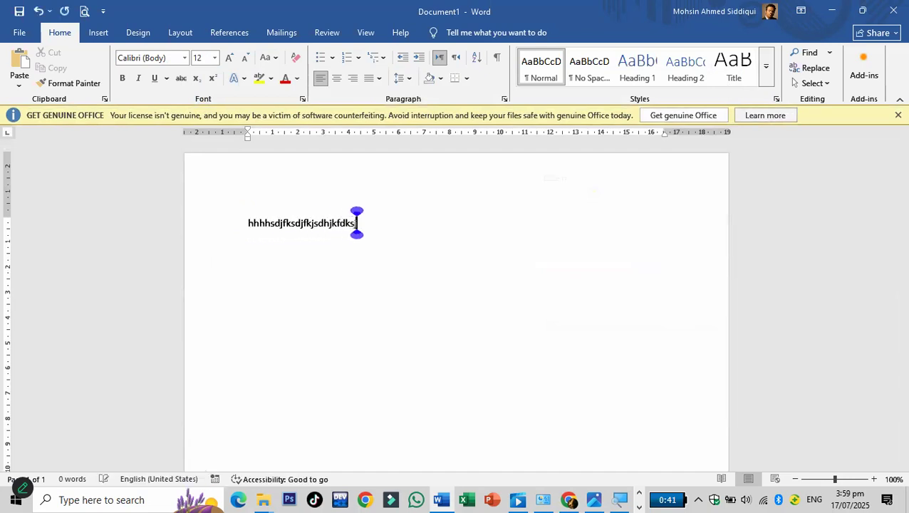
text(jfhk)
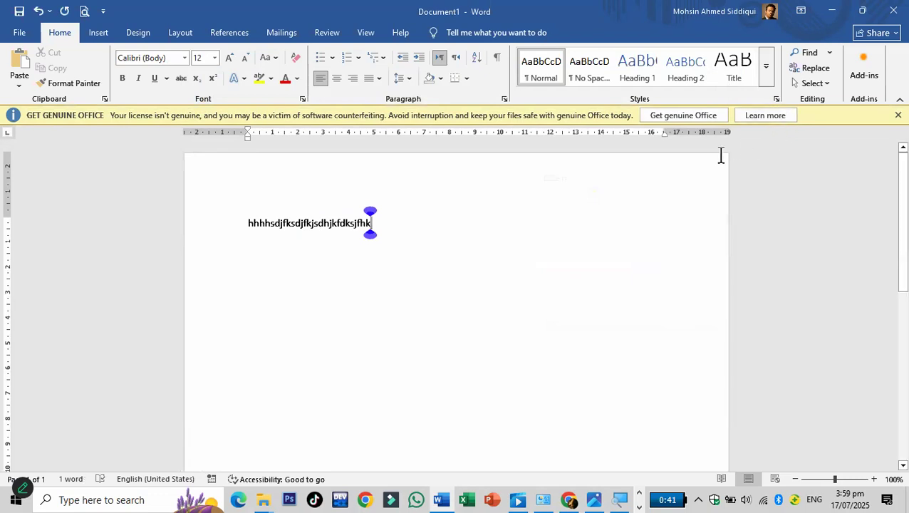
text(idsfjdsjfljdslfjk)
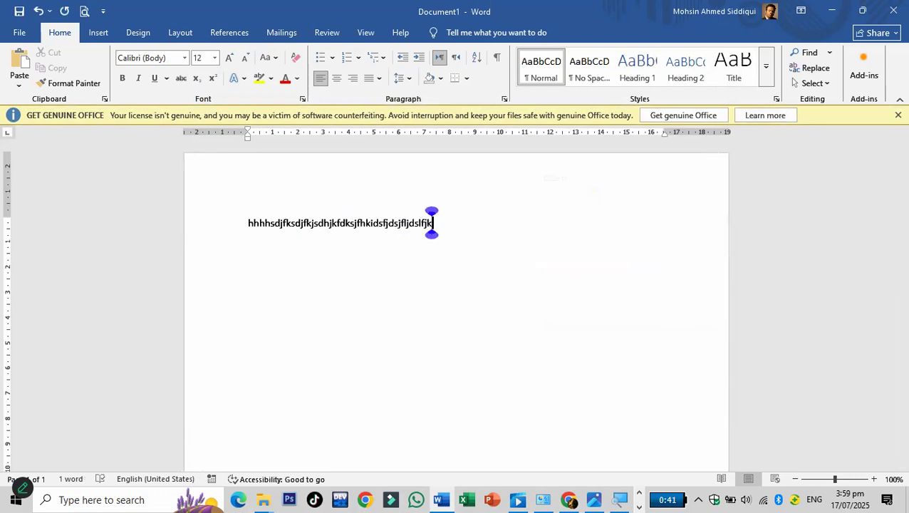
text(tiuhiotruiouhtroi)
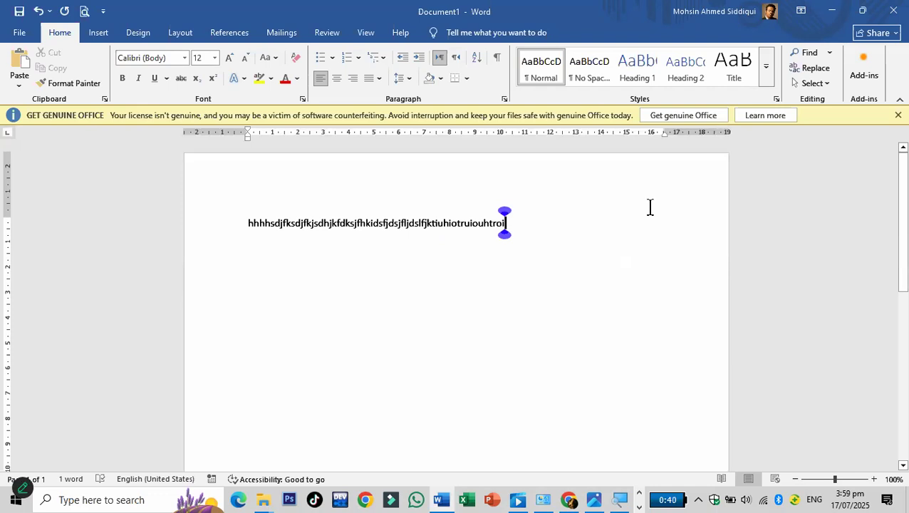
text(6756556555)
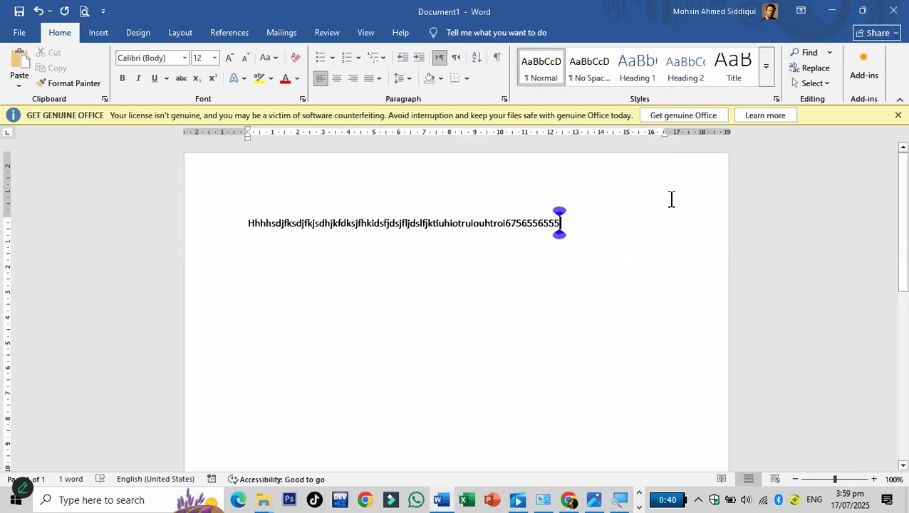
text(354354)
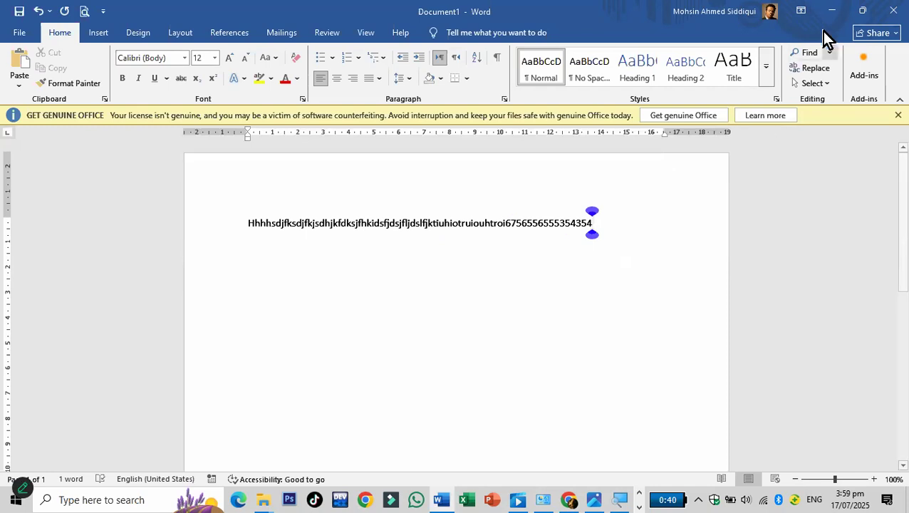
click(828, 11)
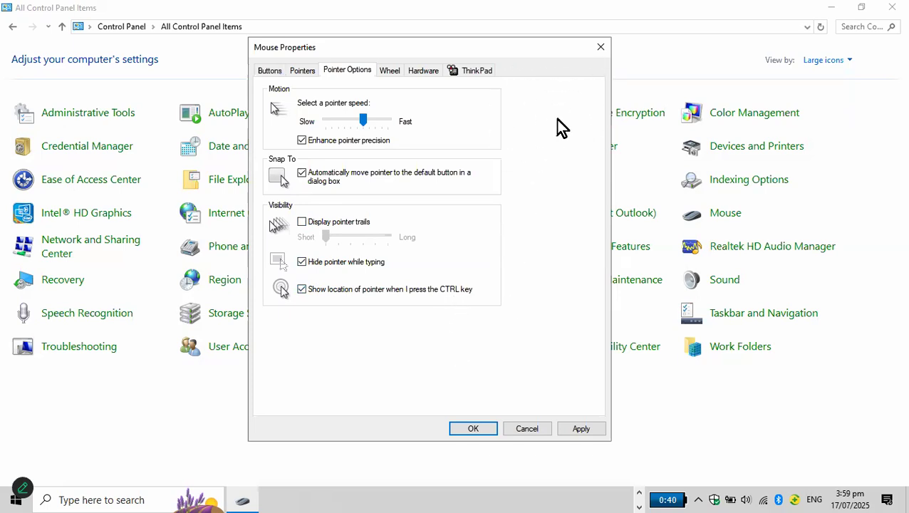
- Try locating the pointer with the CTRL key, and turn off and apply the option that shows the pointer's location
key(ctrl)
click(366, 285)
click(580, 430)
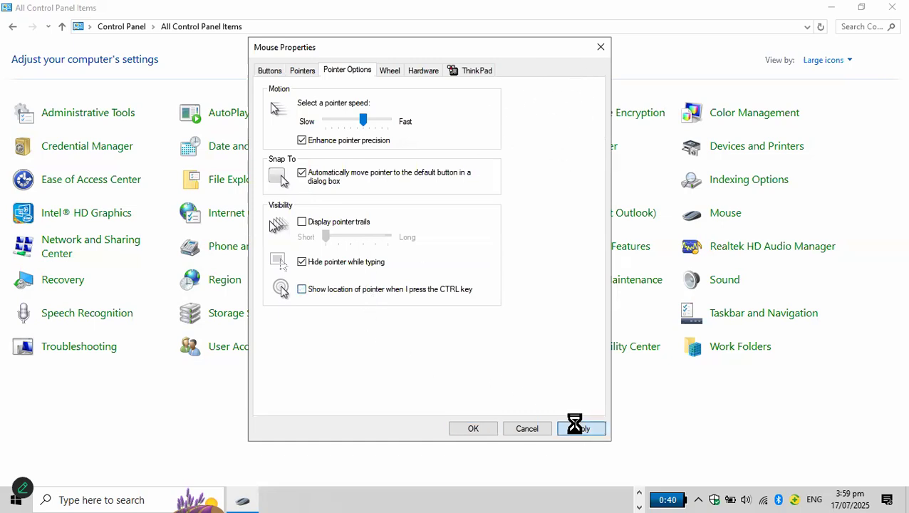
- Display the mouse wheel settings, and scroll down the Word document to test vertical scrolling by lines
click(389, 71)
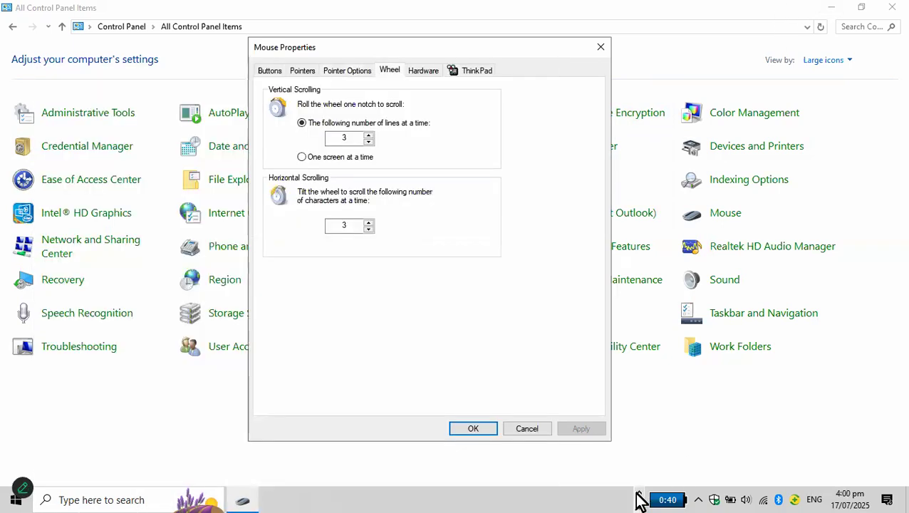
click(638, 493)
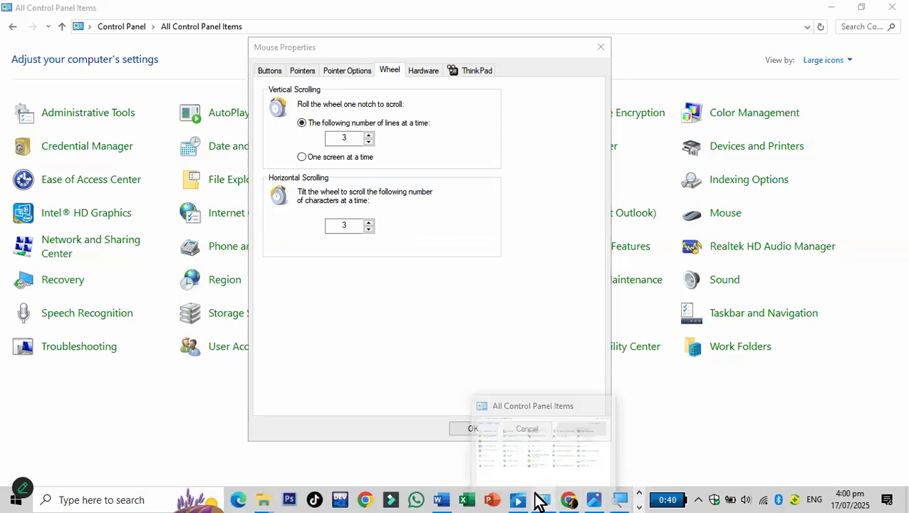
click(457, 498)
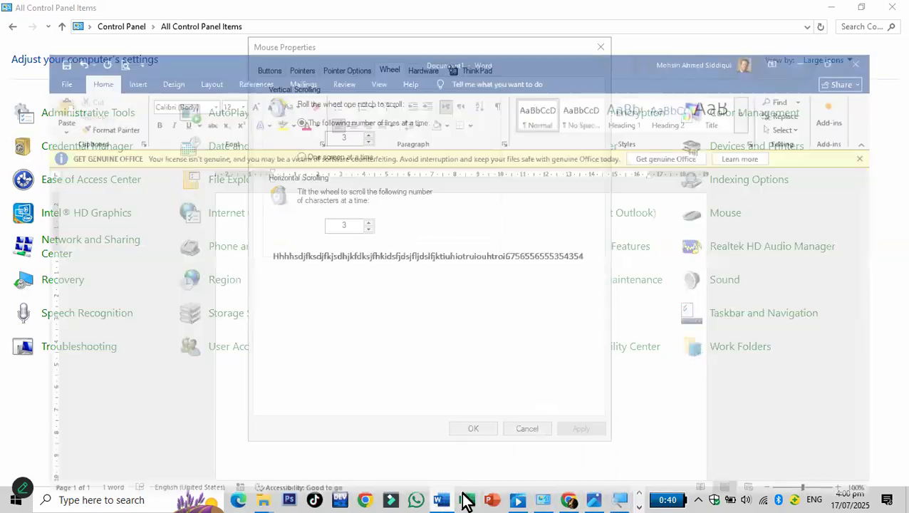
drag(889, 258, 892, 152)
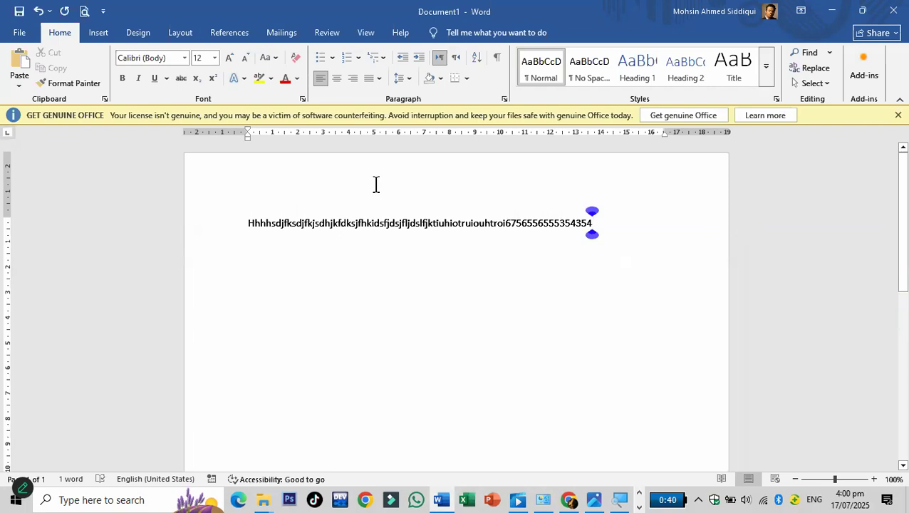
scroll(376, 185, down, 3)
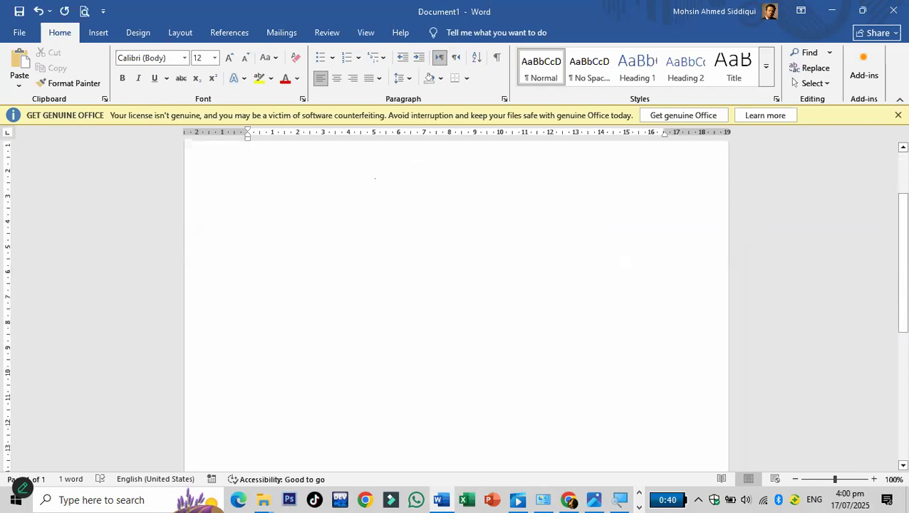
scroll(375, 178, down, 1)
scroll(375, 178, down, 3)
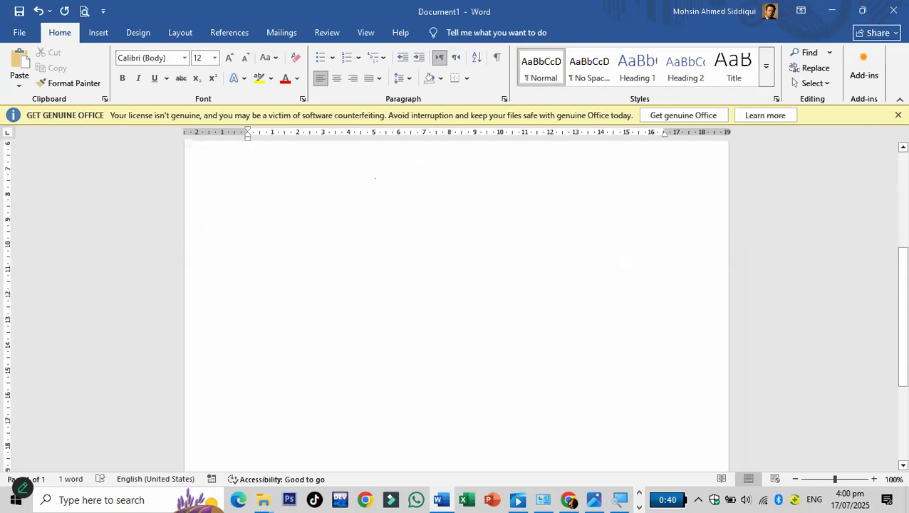
scroll(373, 178, down, 3)
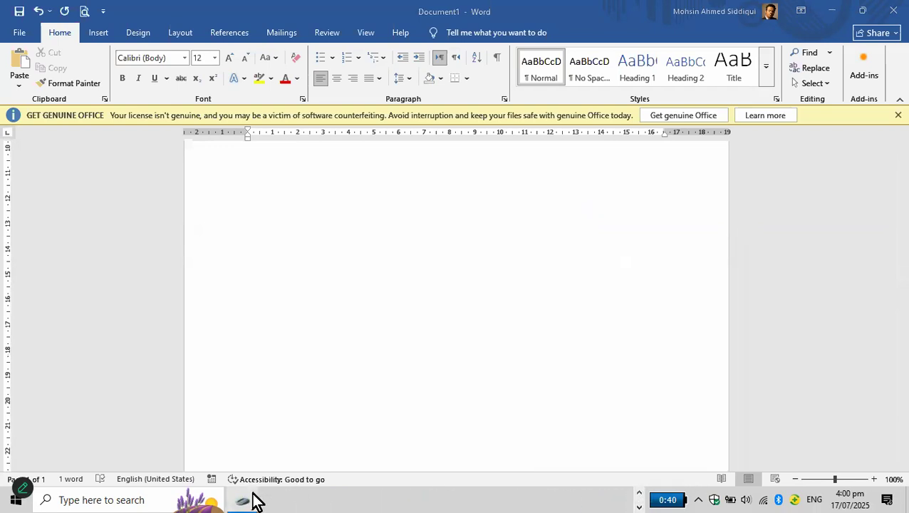
- Return to Mouse Properties, set vertical wheel scrolling to one screen at a time, and apply it
click(248, 500)
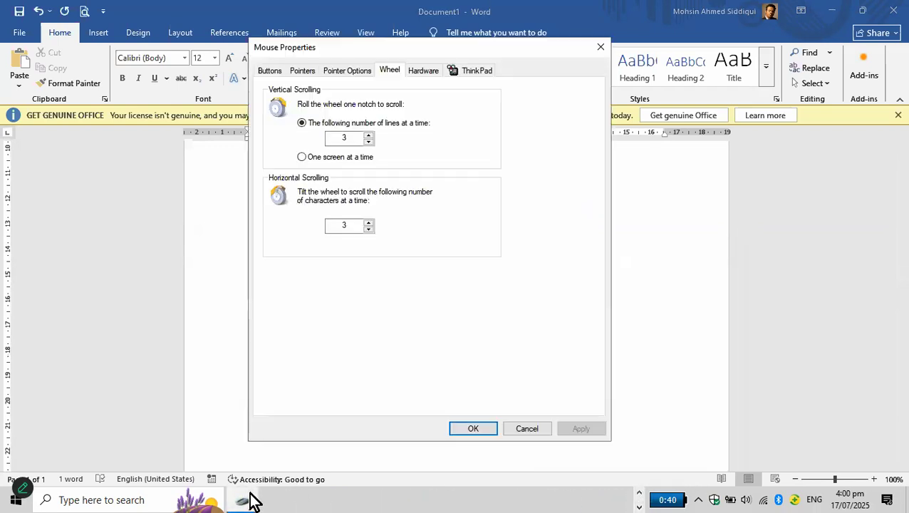
double_click(345, 142)
key(BackSpace)
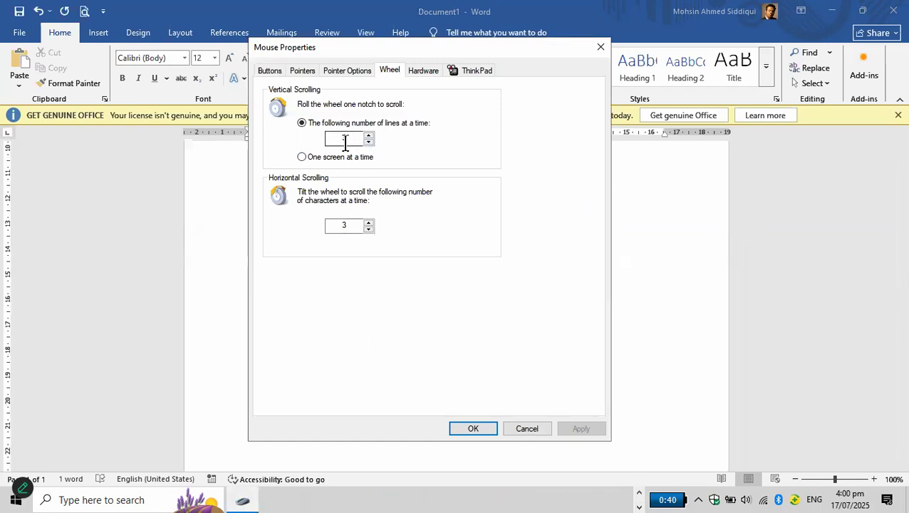
text(3)
click(319, 158)
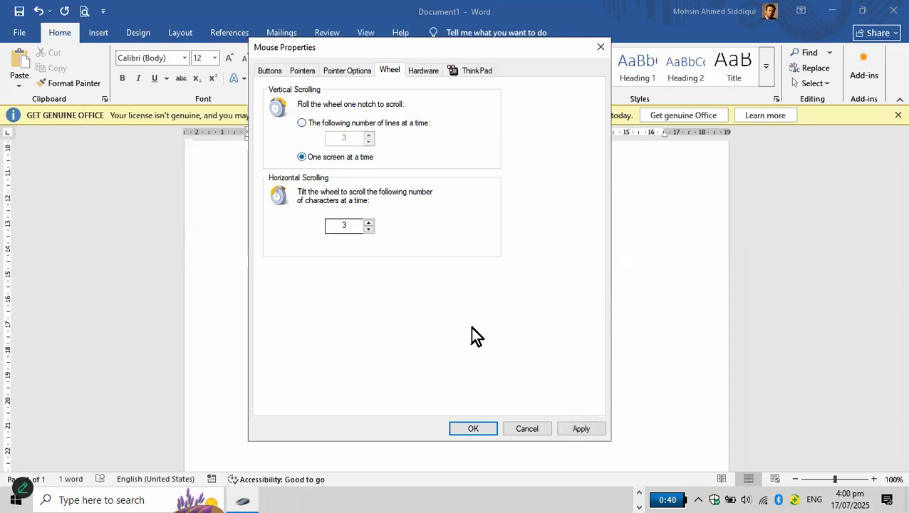
click(591, 428)
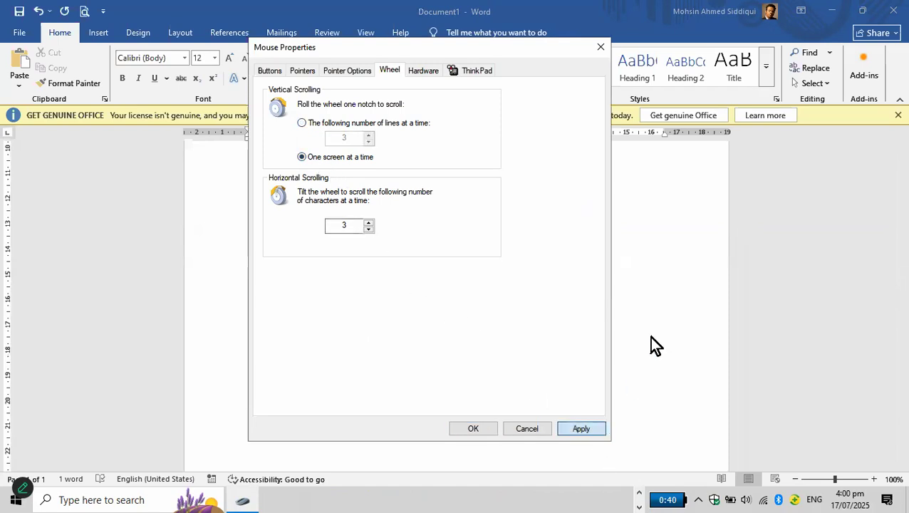
- Test the one-screen scrolling by scrolling up and down repeatedly in the Word document, and return to Mouse Properties
click(658, 294)
scroll(456, 306, up, 1)
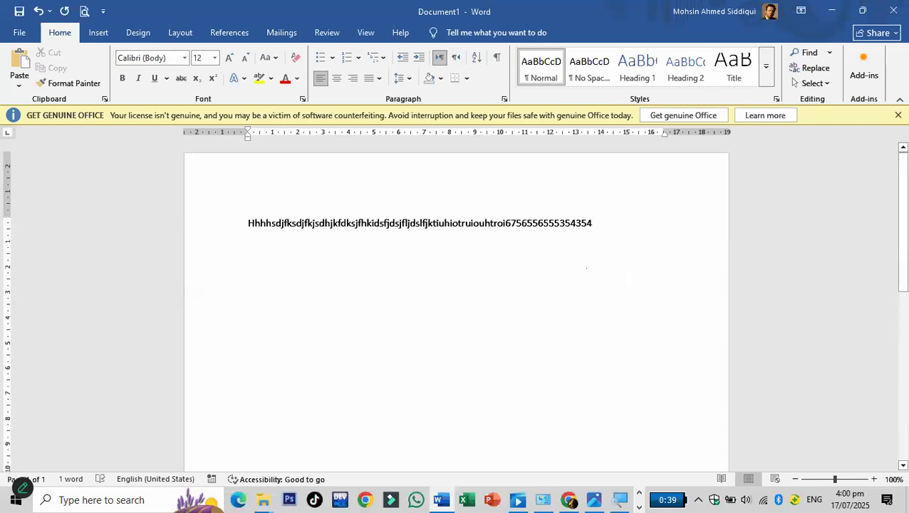
scroll(456, 306, down, 1)
scroll(455, 306, up, 1)
scroll(456, 306, down, 1)
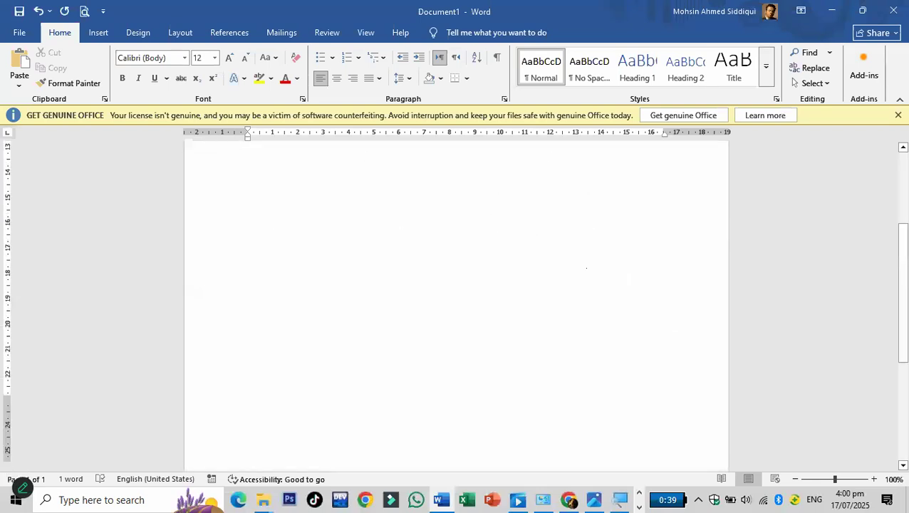
scroll(456, 307, up, 1)
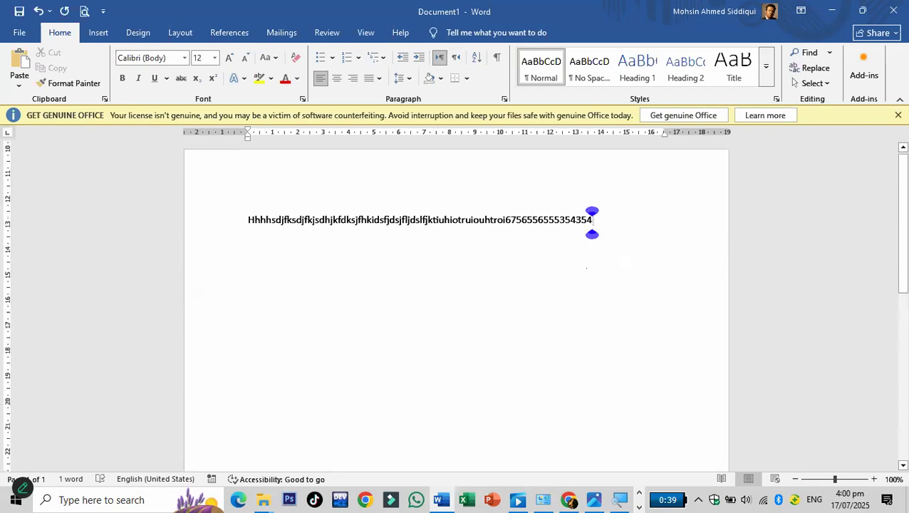
scroll(591, 222, down, 1)
scroll(455, 307, up, 1)
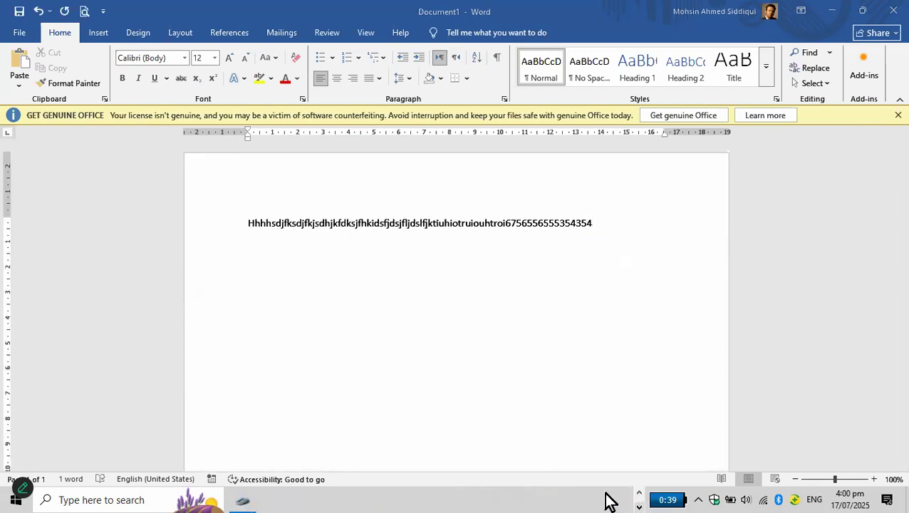
click(253, 501)
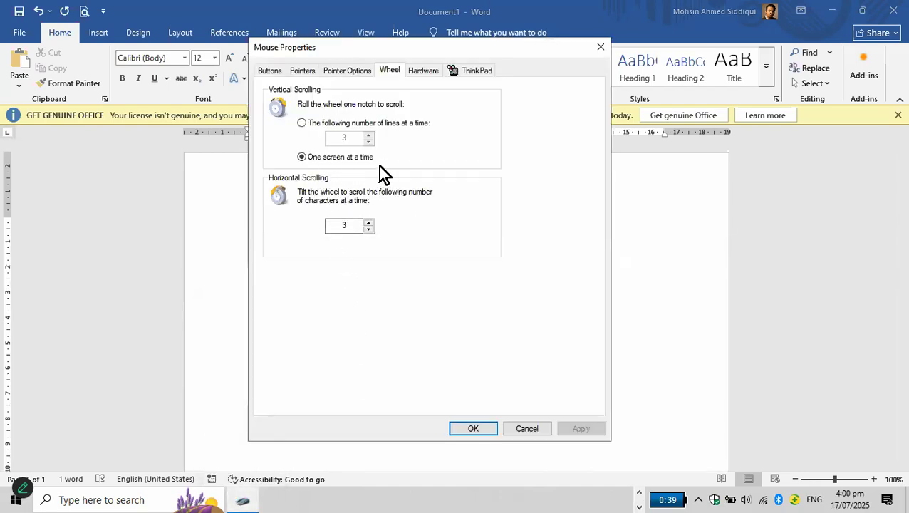
- Select vertical wheel scrolling by 3 lines, view the mouse's Hardware and ThinkPad settings, and close Mouse Properties without applying
click(383, 122)
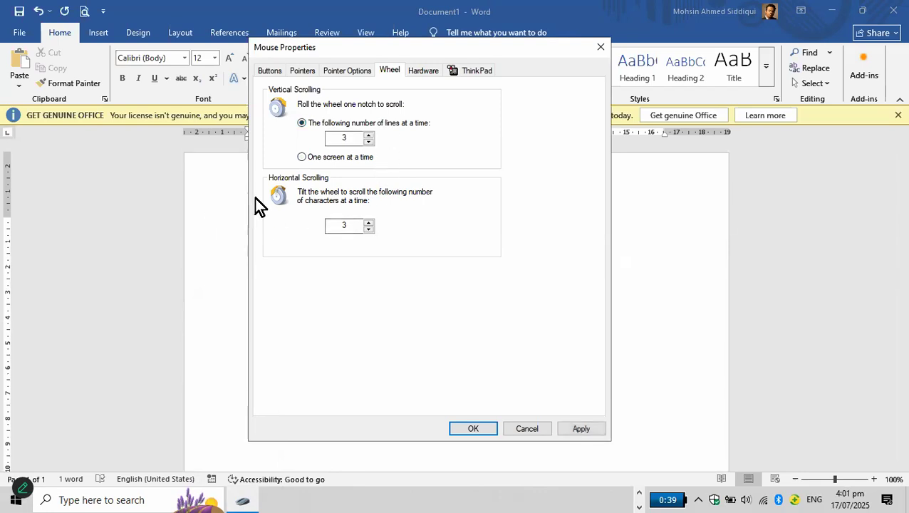
click(424, 71)
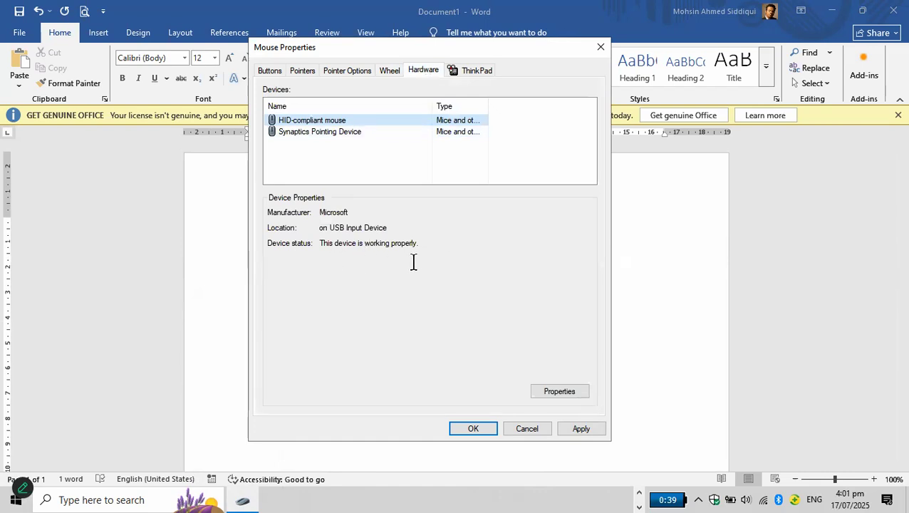
click(473, 72)
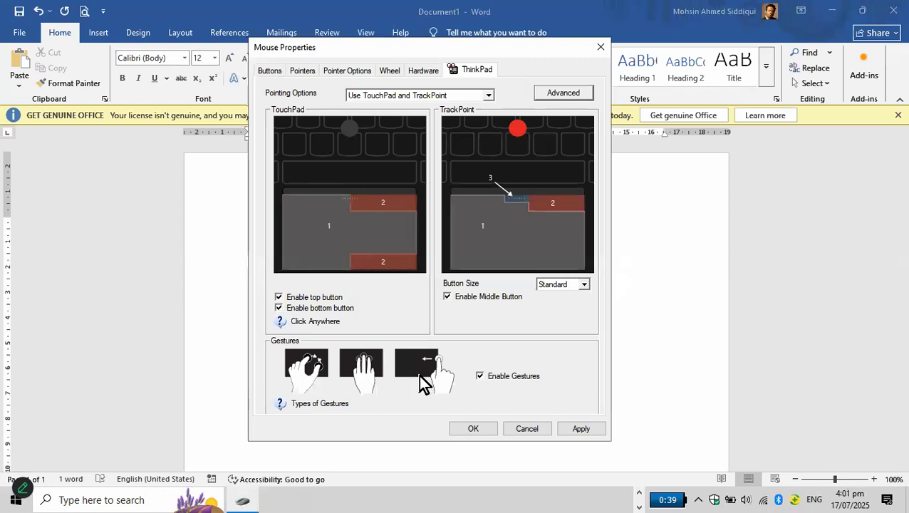
click(602, 49)
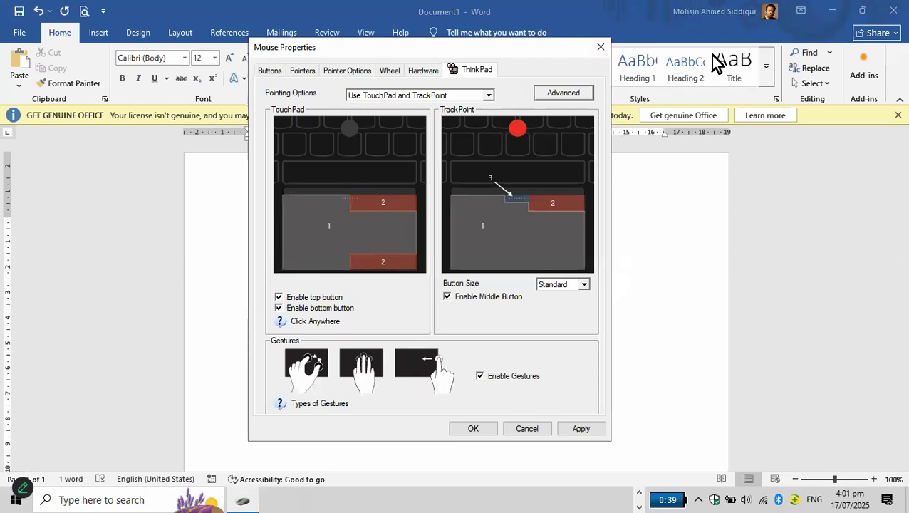
- Close the Word document without saving it, and close the All Control Panel Items and This PC windows
click(891, 13)
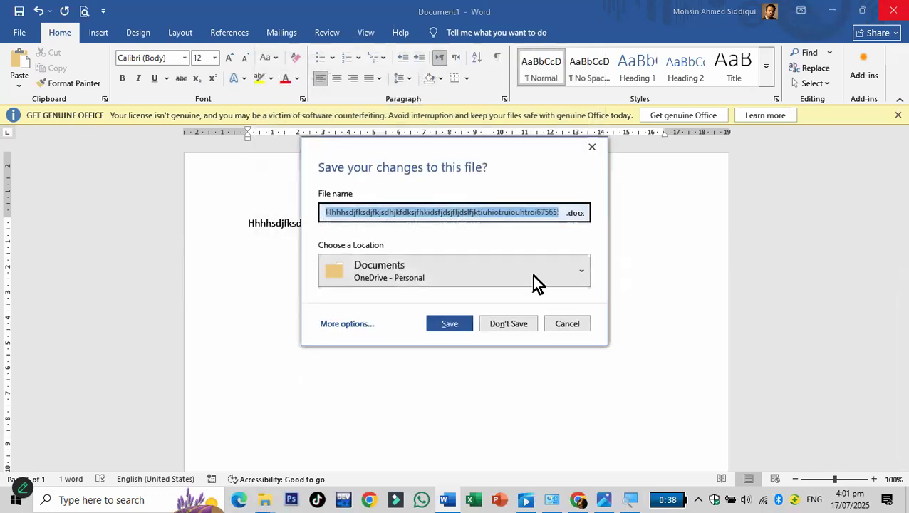
click(507, 324)
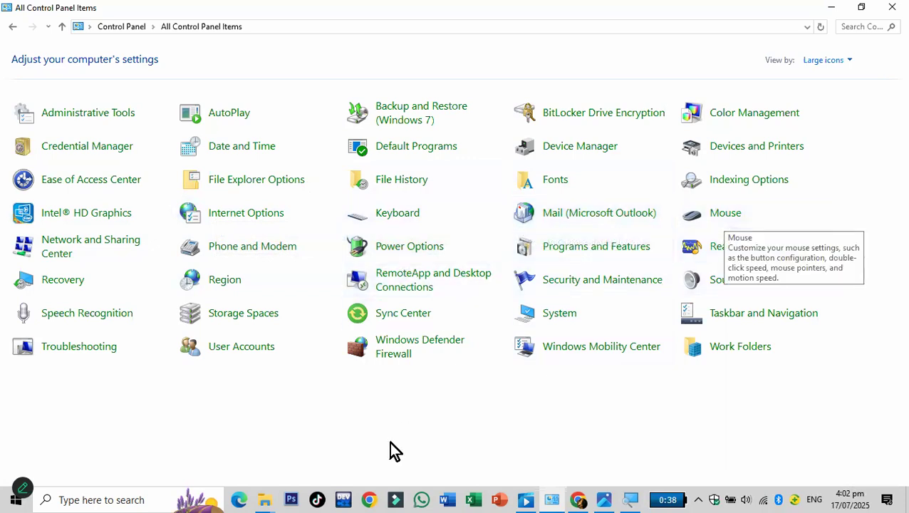
click(891, 9)
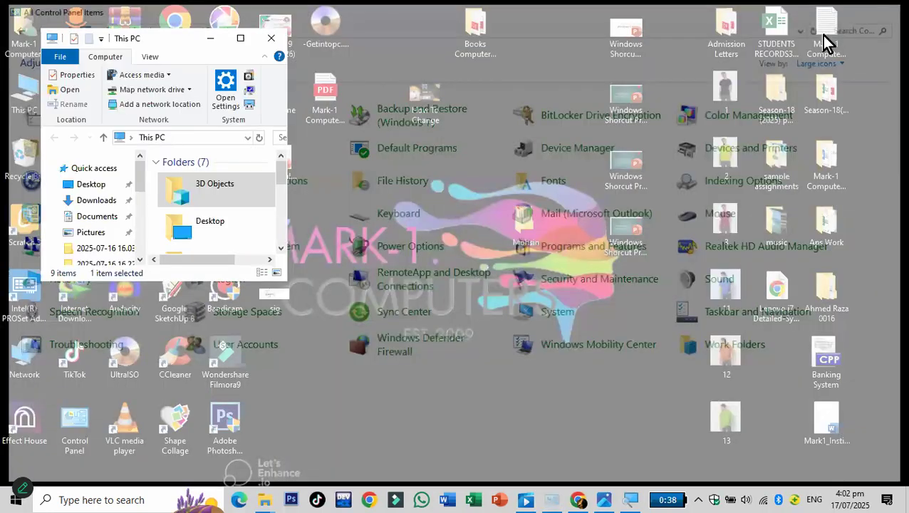
click(272, 41)
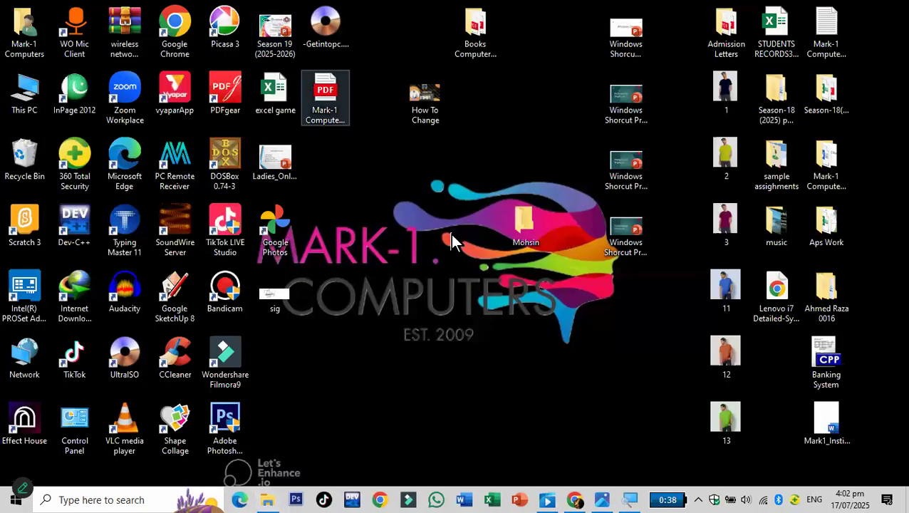